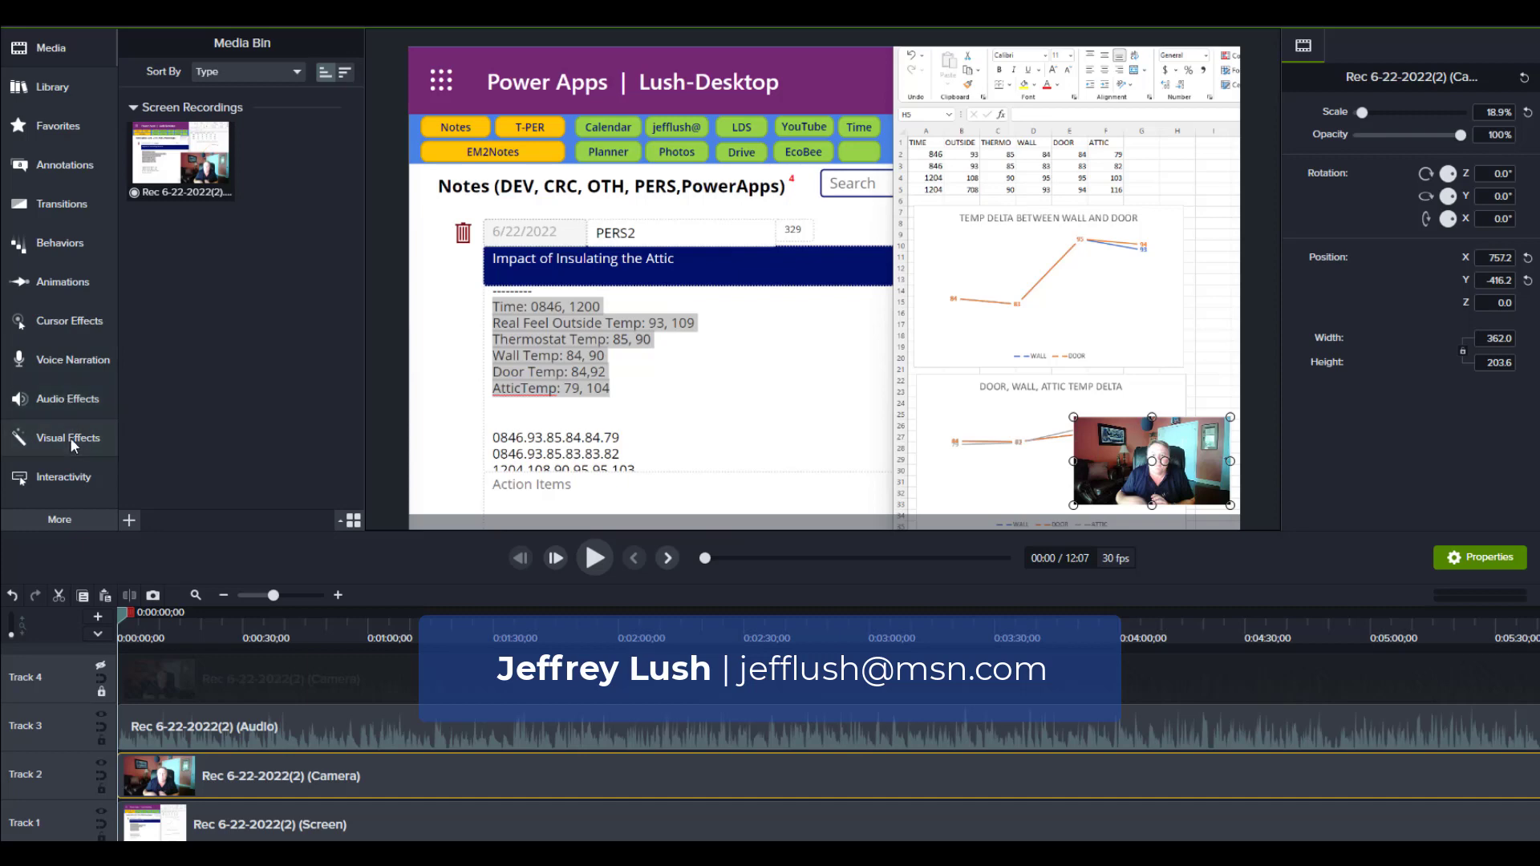
# Open the Visual Effects collection and browse the effects available for the recording.
pyautogui.click(68, 437)
pyautogui.moveTo(303, 327)
pyautogui.mouseDown()
pyautogui.moveTo(272, 348)
pyautogui.moveTo(1178, 505)
pyautogui.moveTo(1133, 470)
pyautogui.moveTo(736, 361)
pyautogui.moveTo(523, 389)
pyautogui.moveTo(294, 346)
pyautogui.mouseUp()
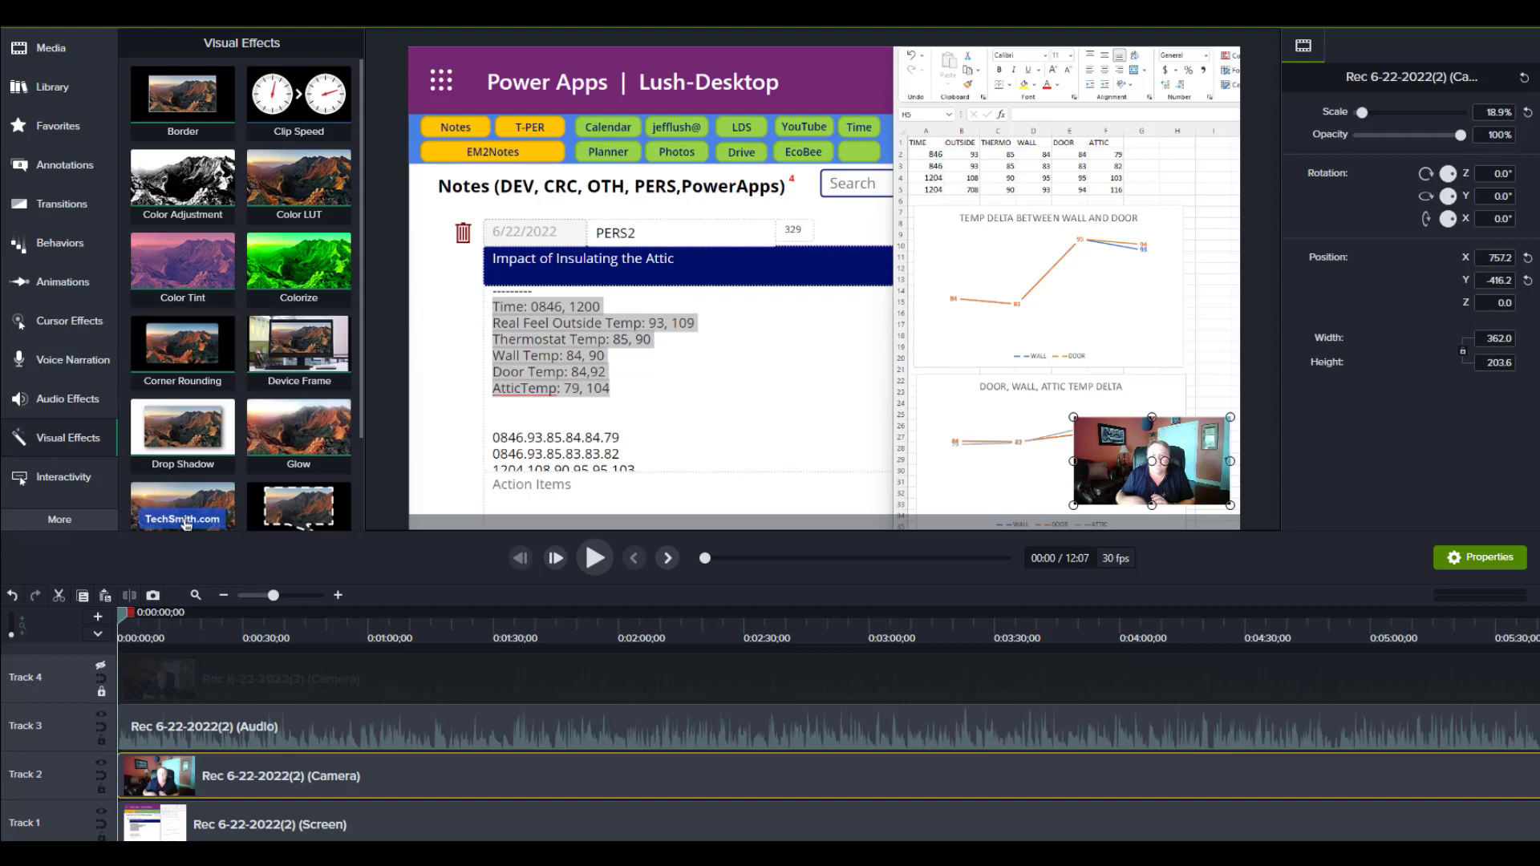
# Switch to Snagit Editor and enlarge its window to examine the screenshot of the recorder's region, camera, microphone and system audio sources.
pyautogui.moveTo(2, 120); pyautogui.dragTo(574, 86)
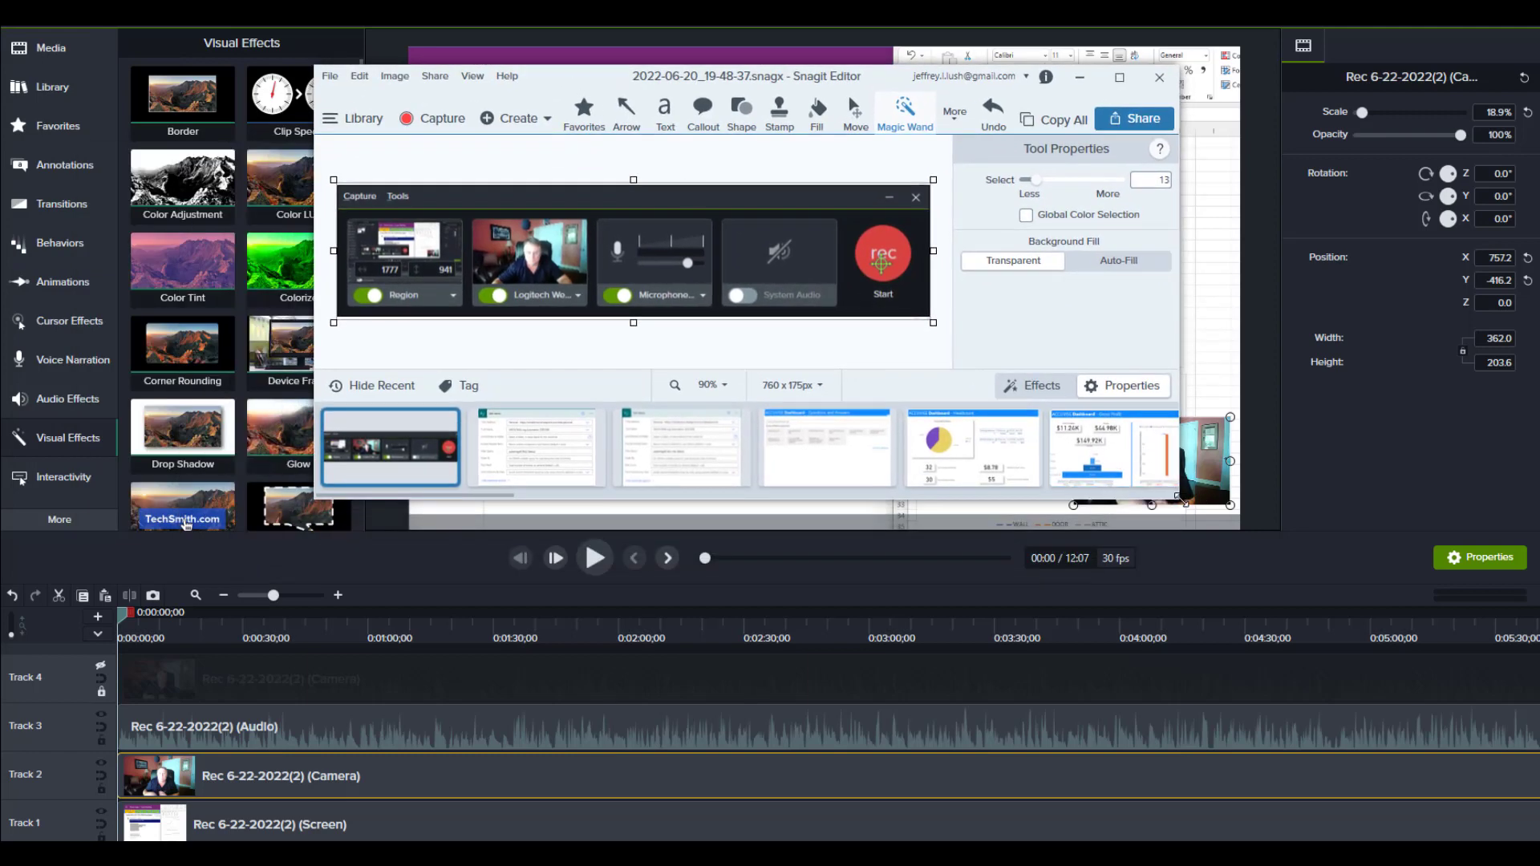
pyautogui.moveTo(1182, 500); pyautogui.dragTo(1539, 823)
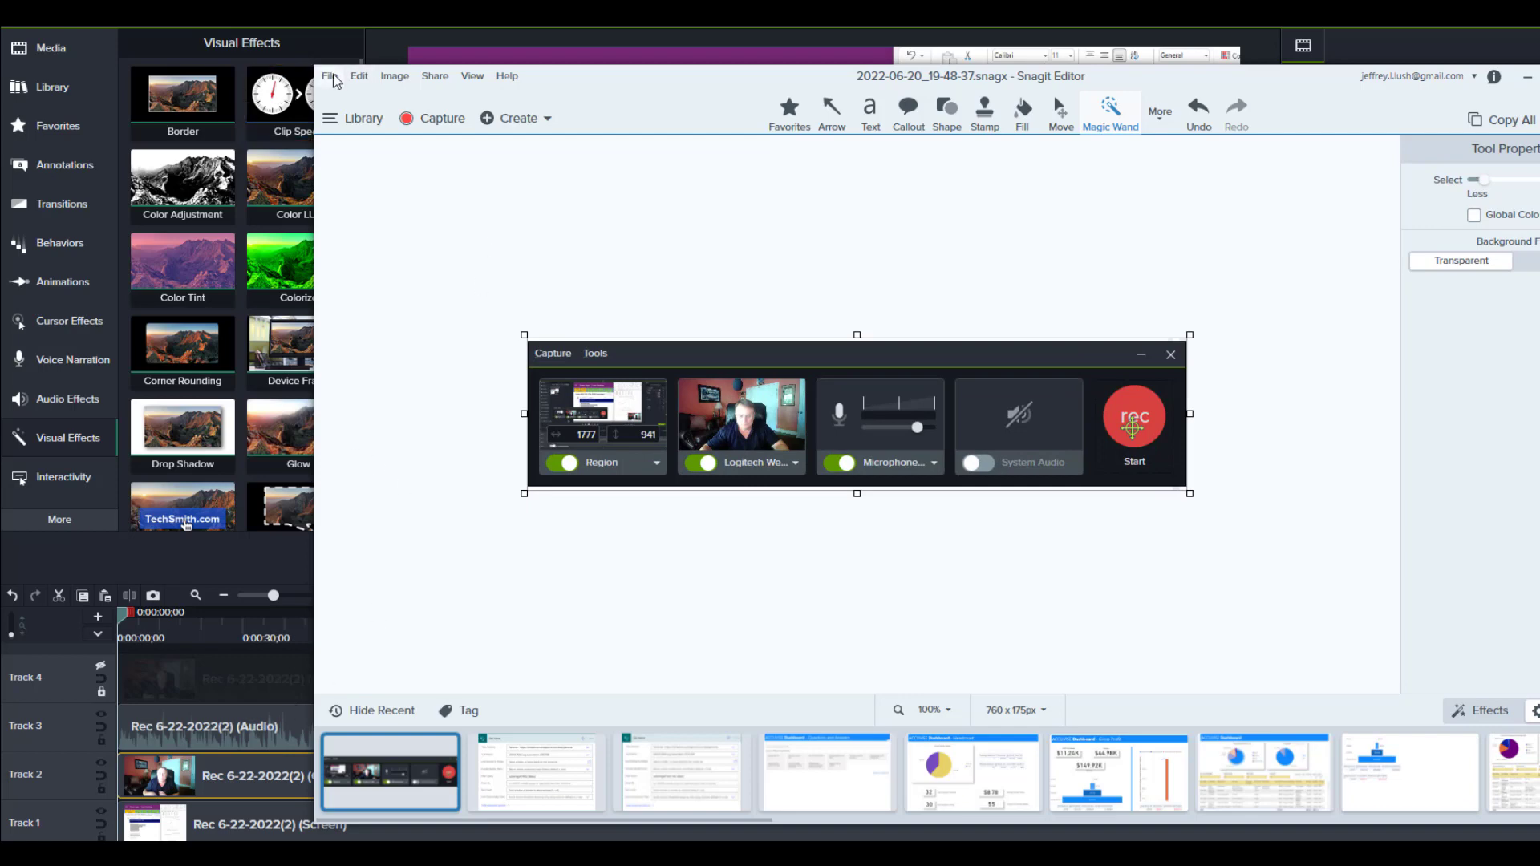
pyautogui.moveTo(317, 72); pyautogui.dragTo(98, 24)
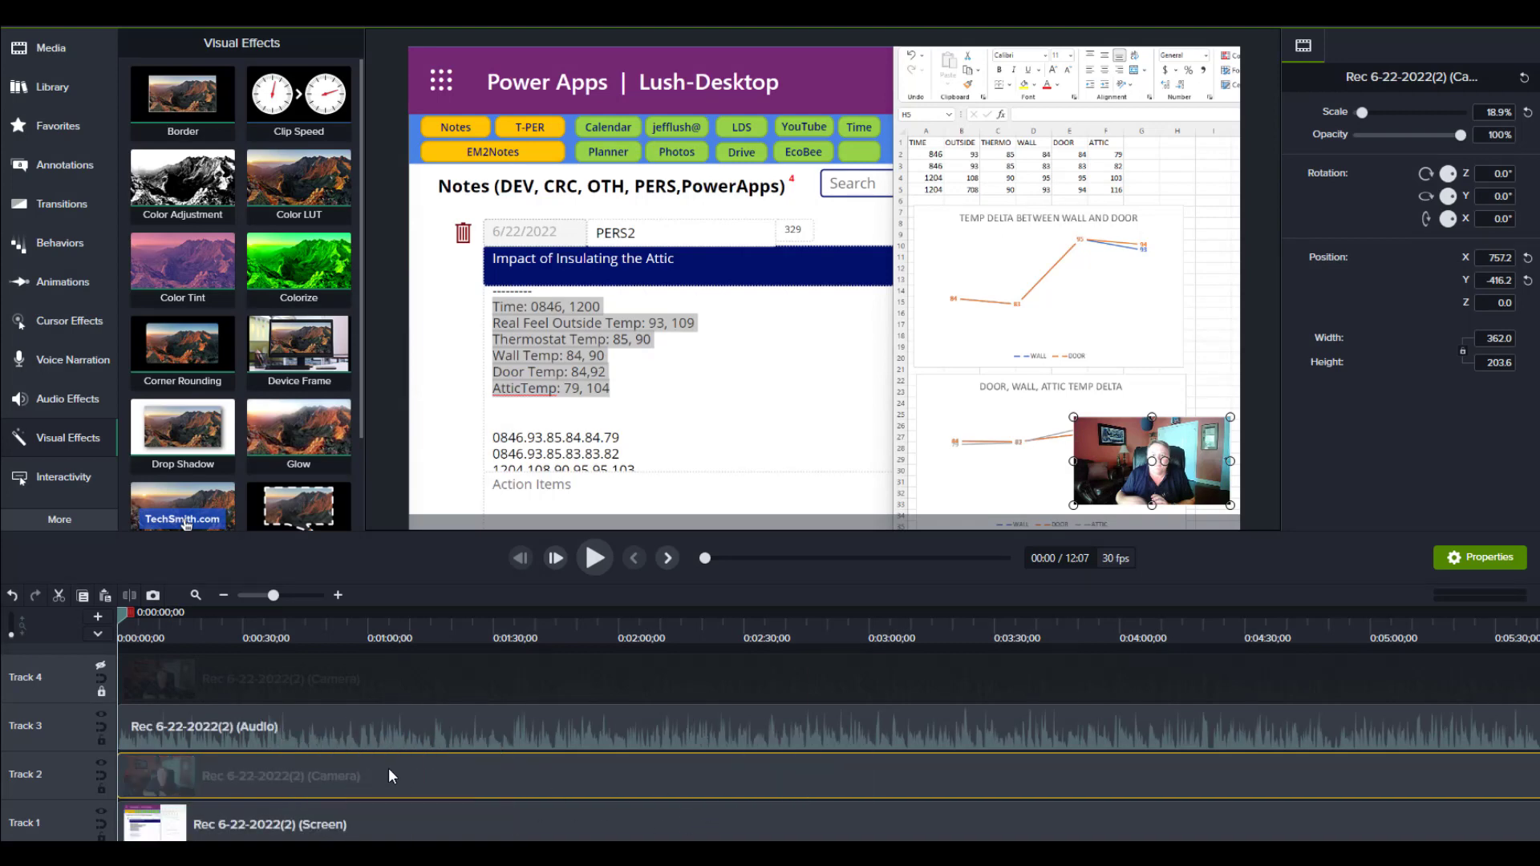
# Inspect the separate audio, camera and screen clips on tracks 3, 2 and 1.
pyautogui.rightClick(388, 768)
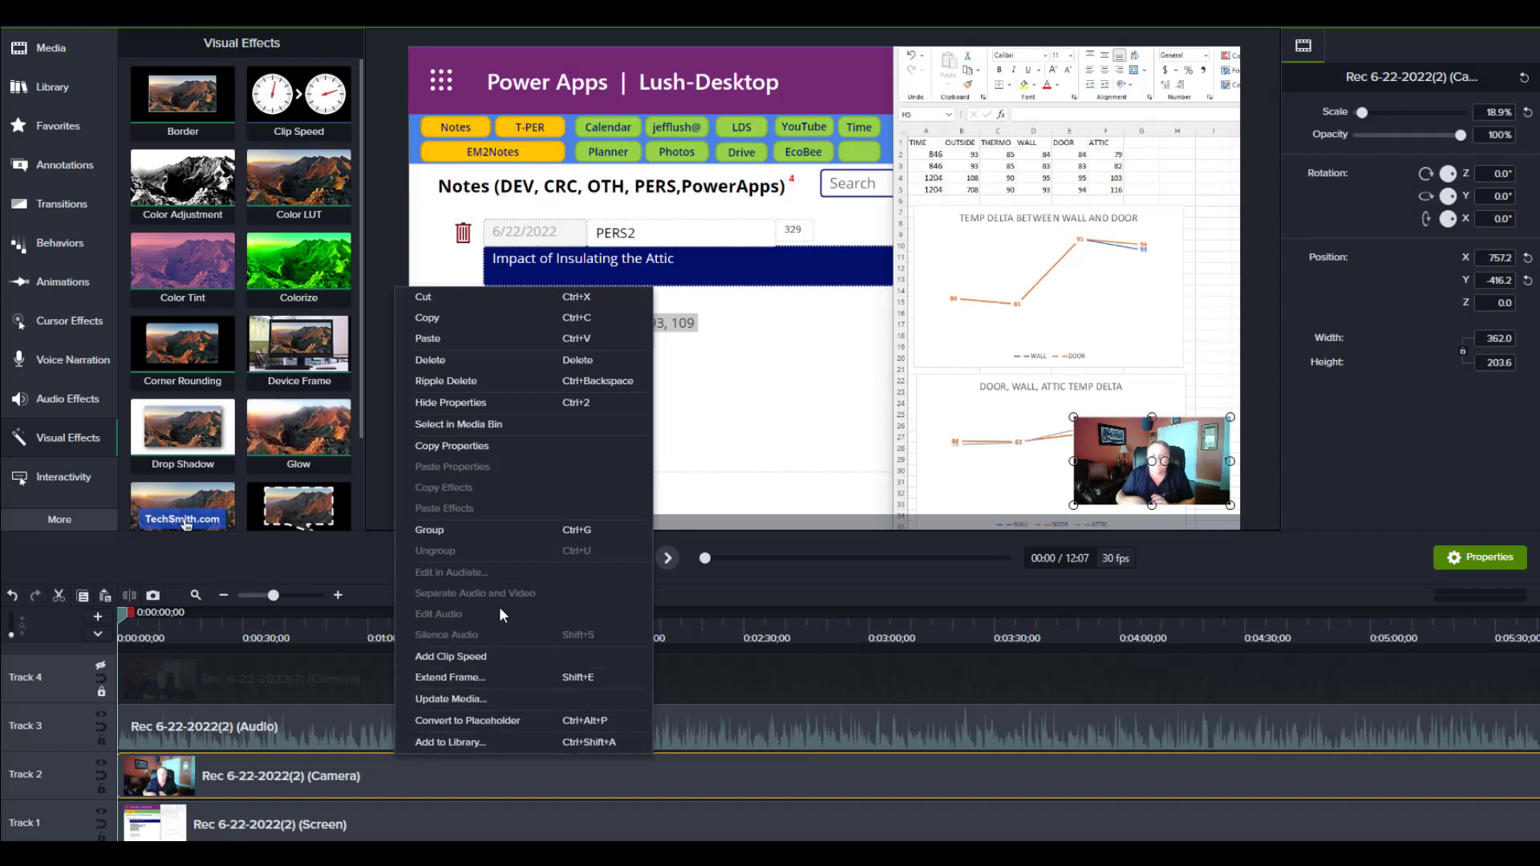
pyautogui.click(296, 725)
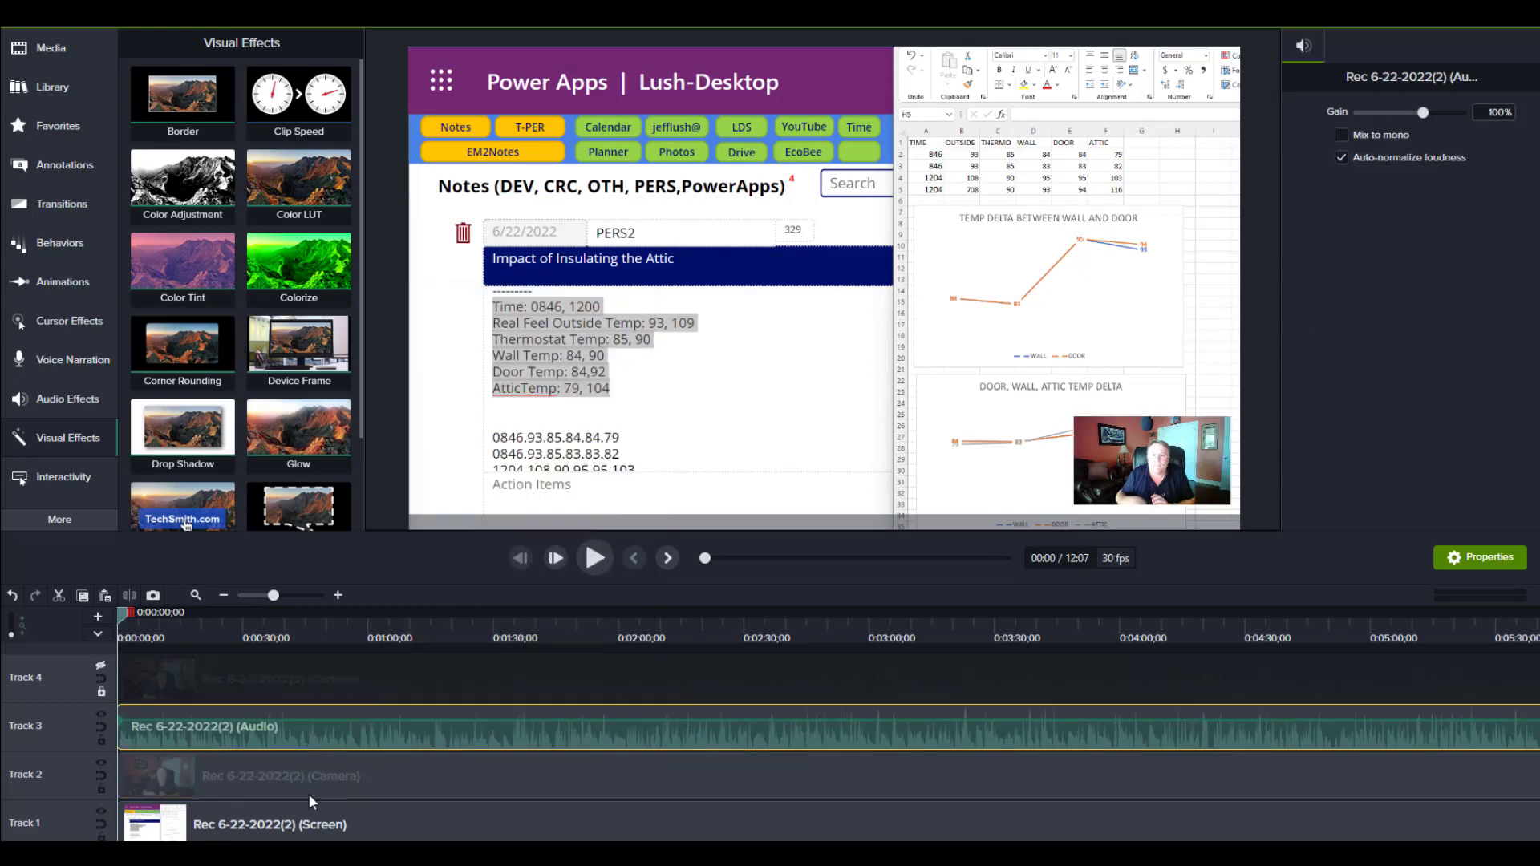
pyautogui.click(312, 784)
pyautogui.click(349, 829)
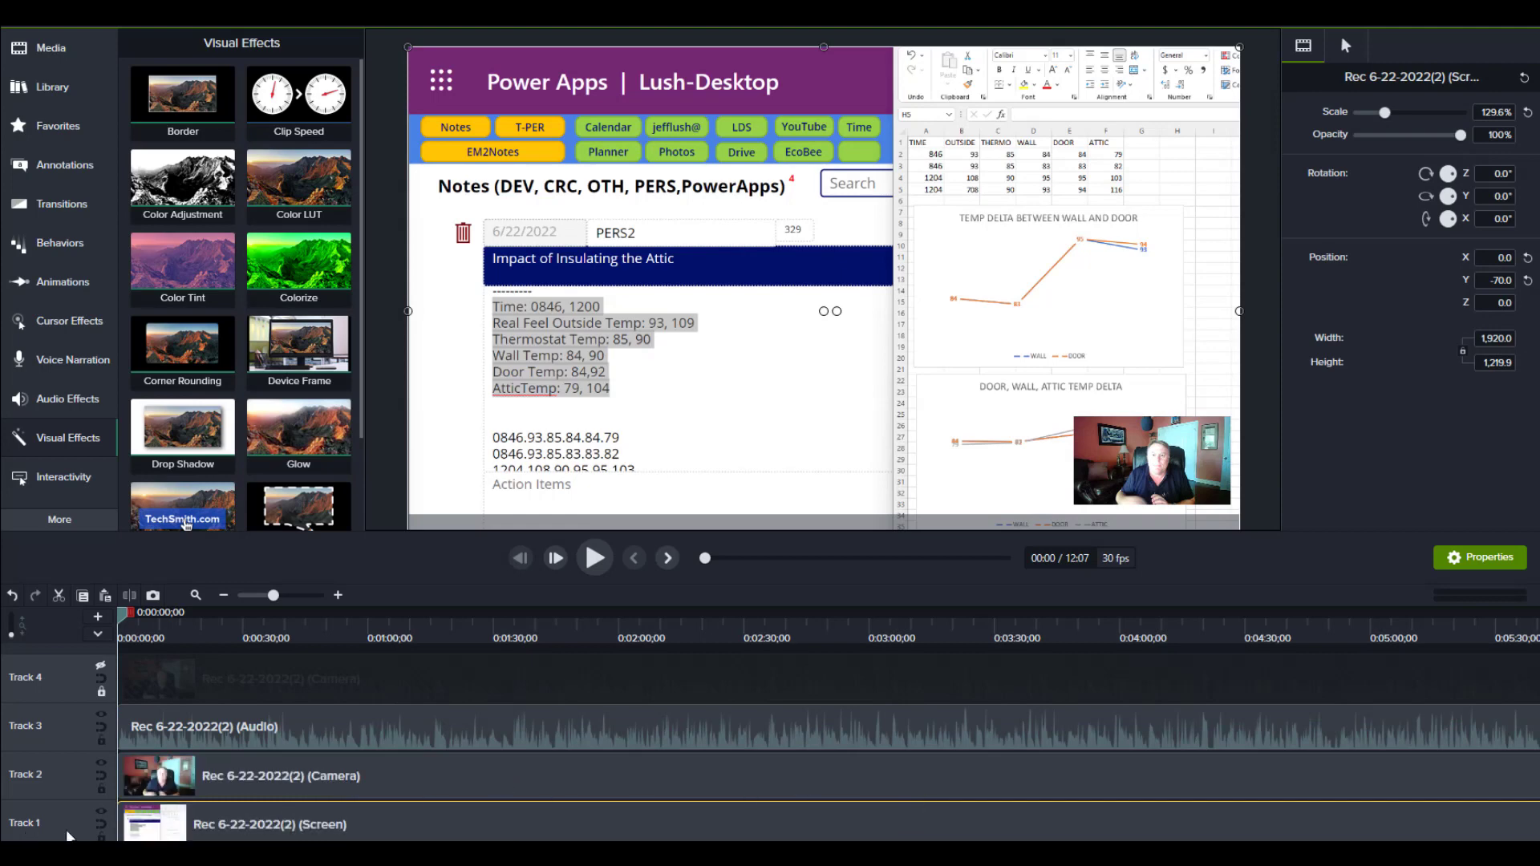
# Hide the screen track and the camera track, and show both again.
pyautogui.click(101, 811)
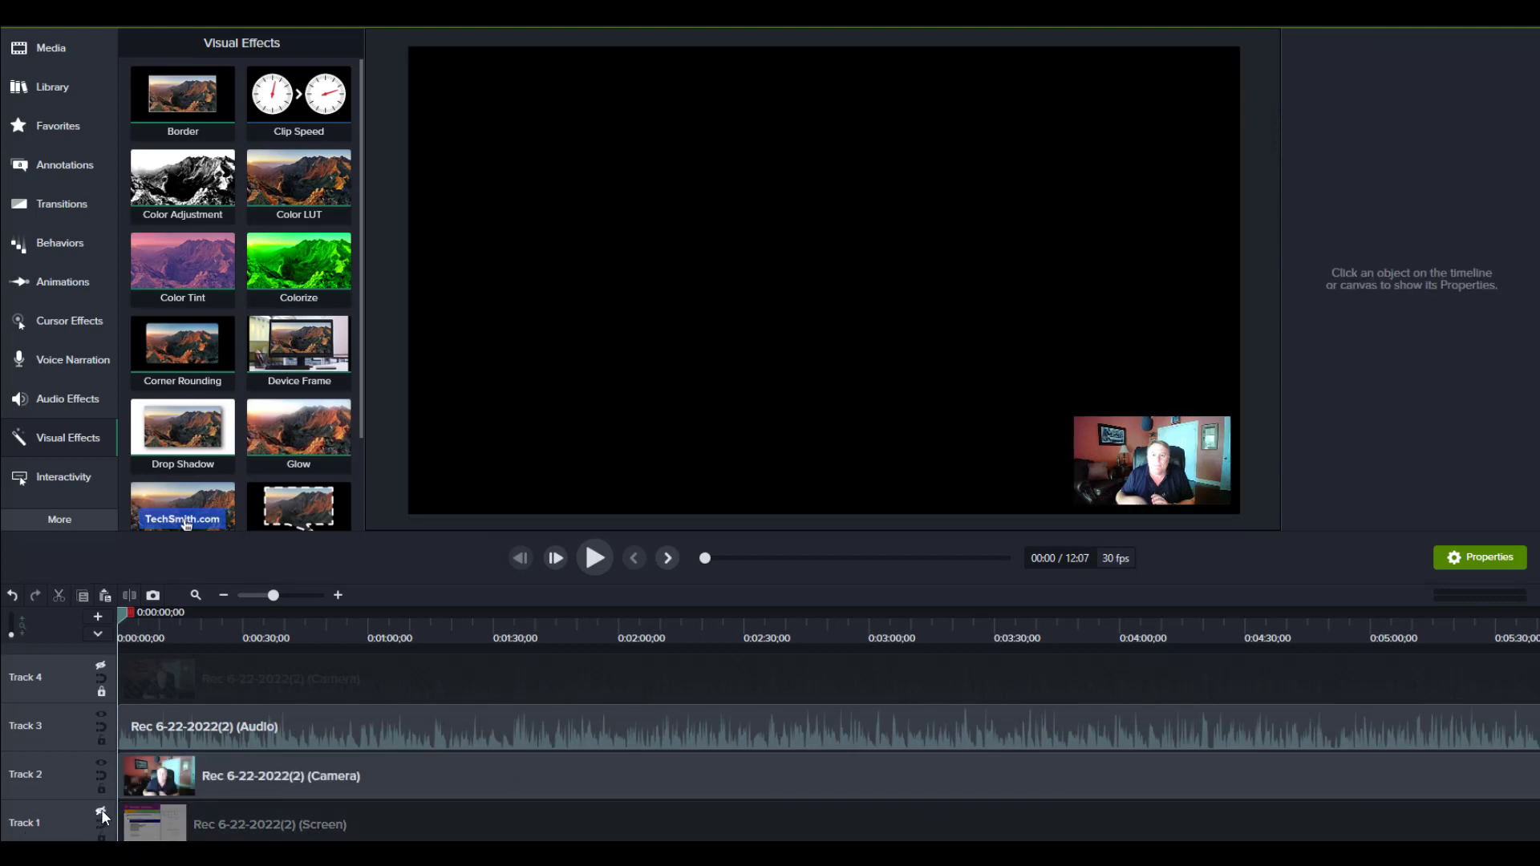
pyautogui.click(100, 764)
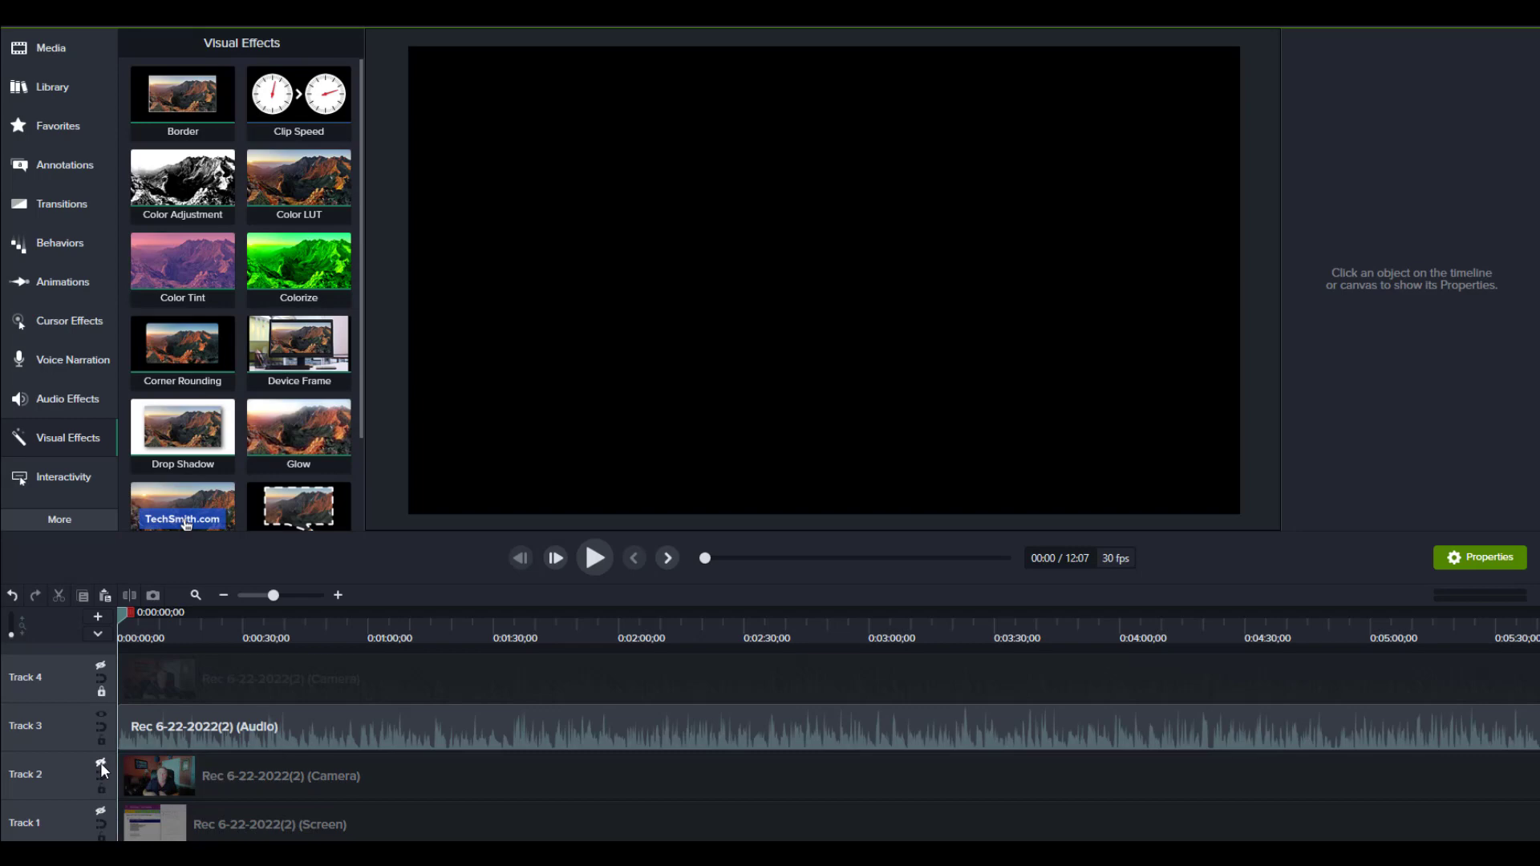
pyautogui.click(99, 763)
pyautogui.click(101, 806)
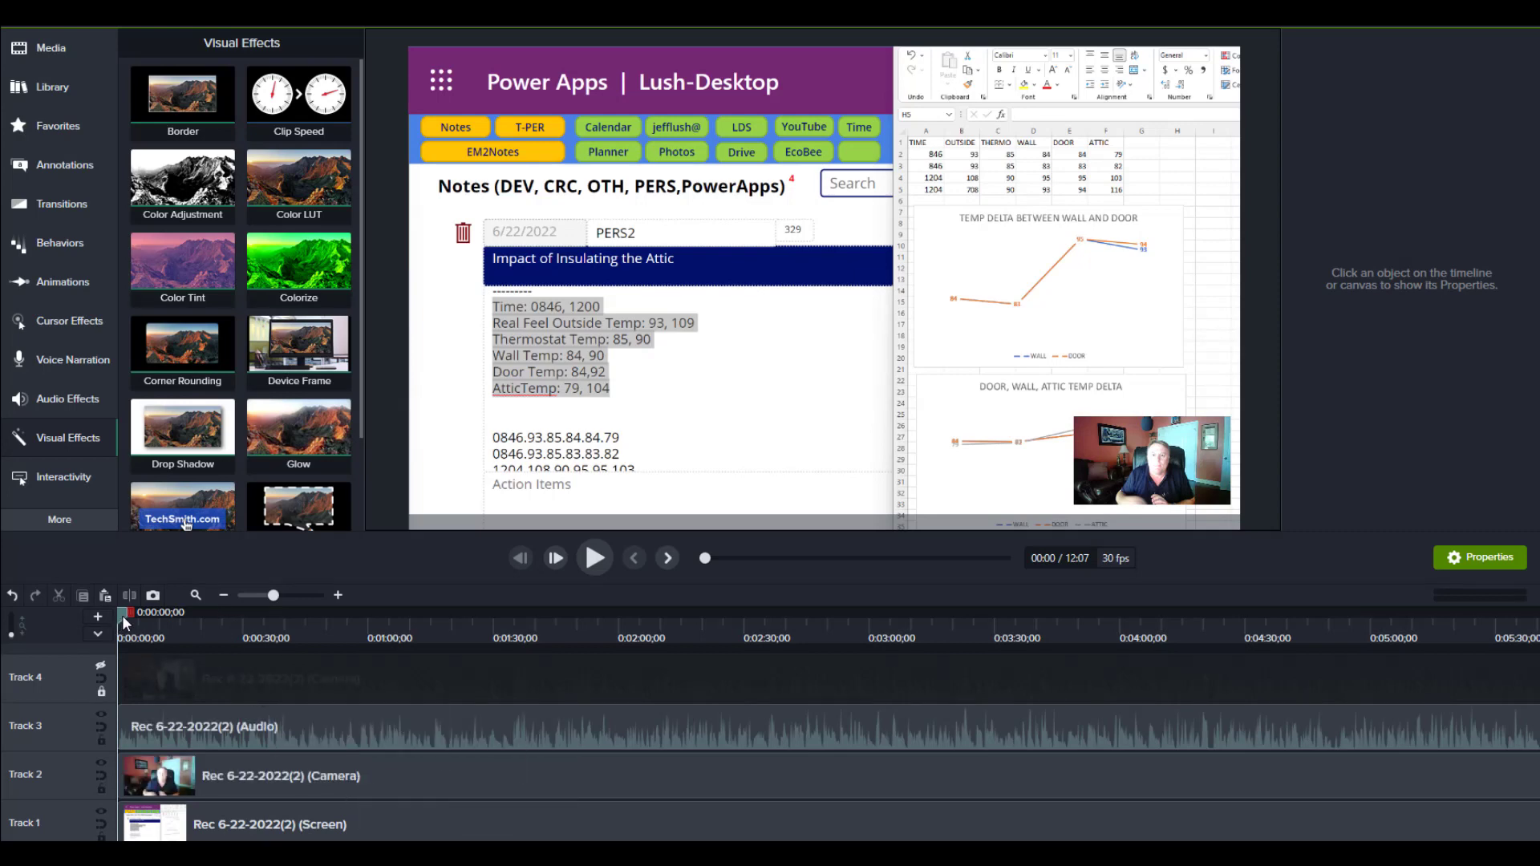
# At about 30 seconds, enlarge the camera clip to 60.9% scale and place it near the canvas centre at X 53.2, Y -38.9.
pyautogui.moveTo(122, 614); pyautogui.dragTo(249, 612)
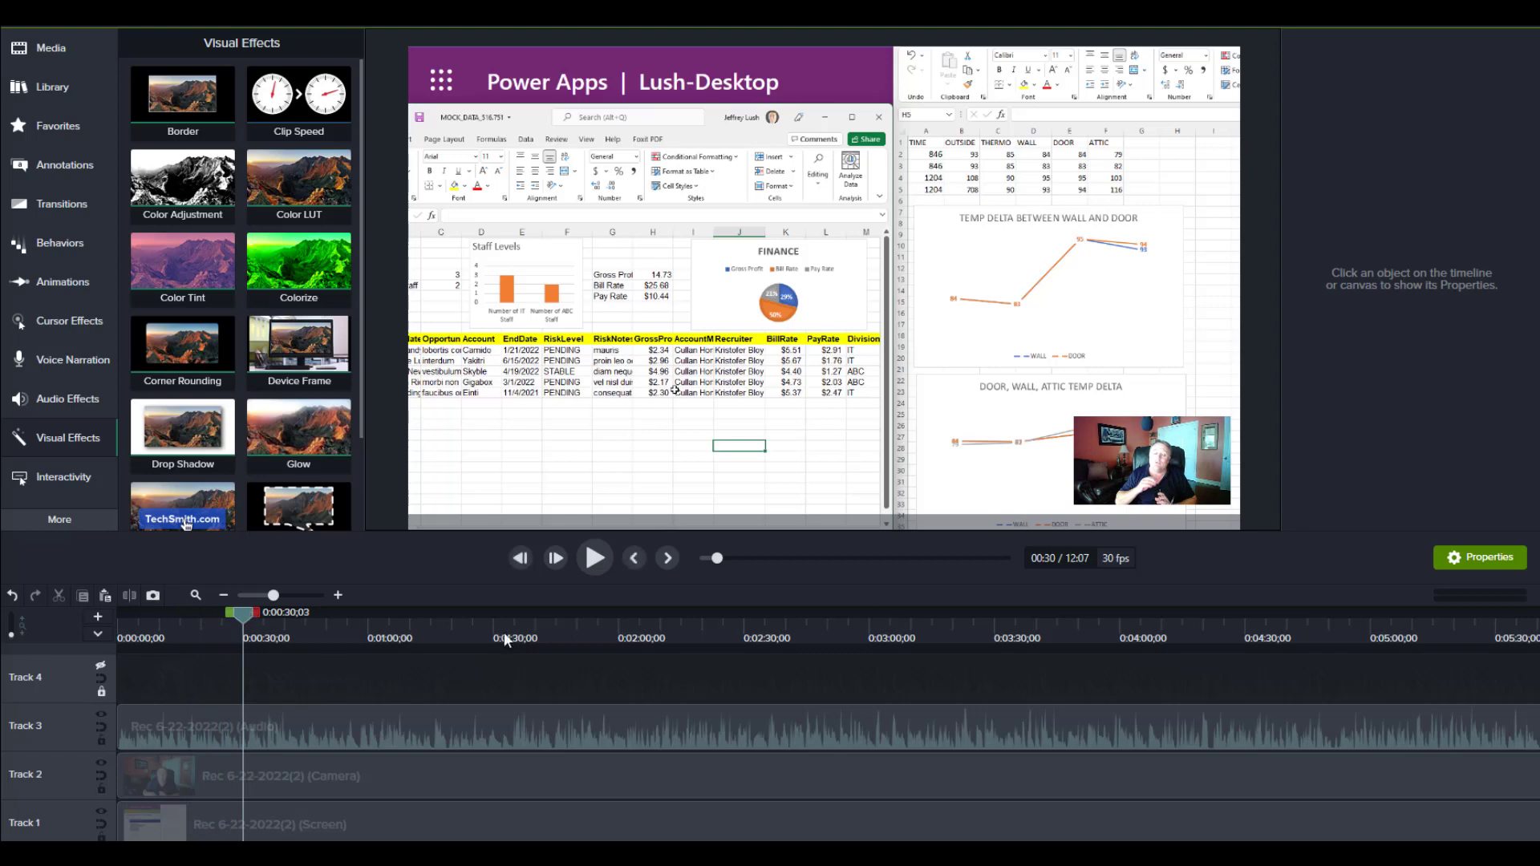
pyautogui.click(1179, 466)
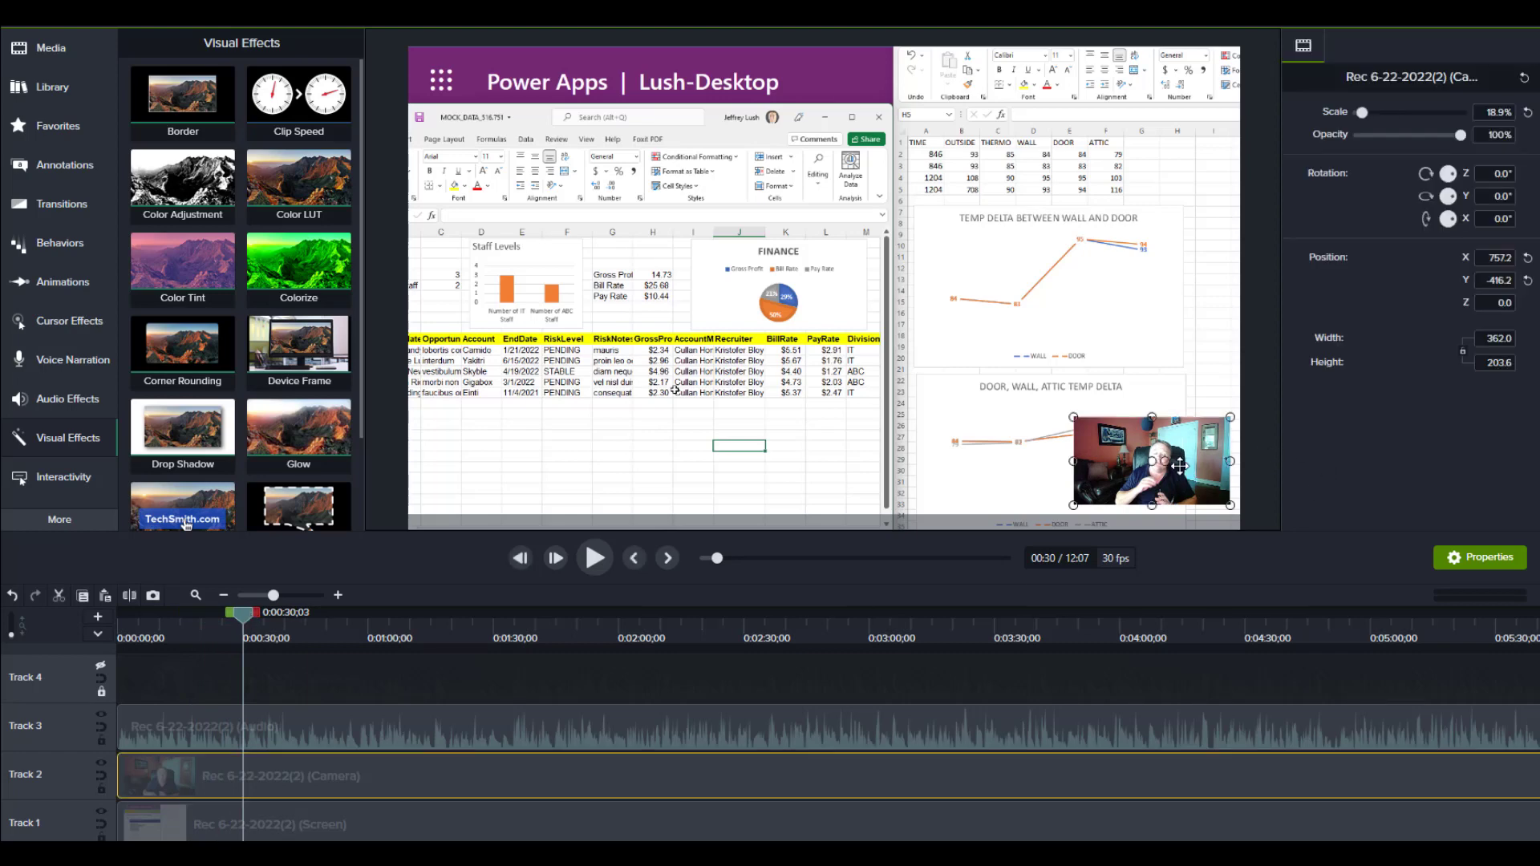
pyautogui.moveTo(1073, 417); pyautogui.dragTo(965, 356)
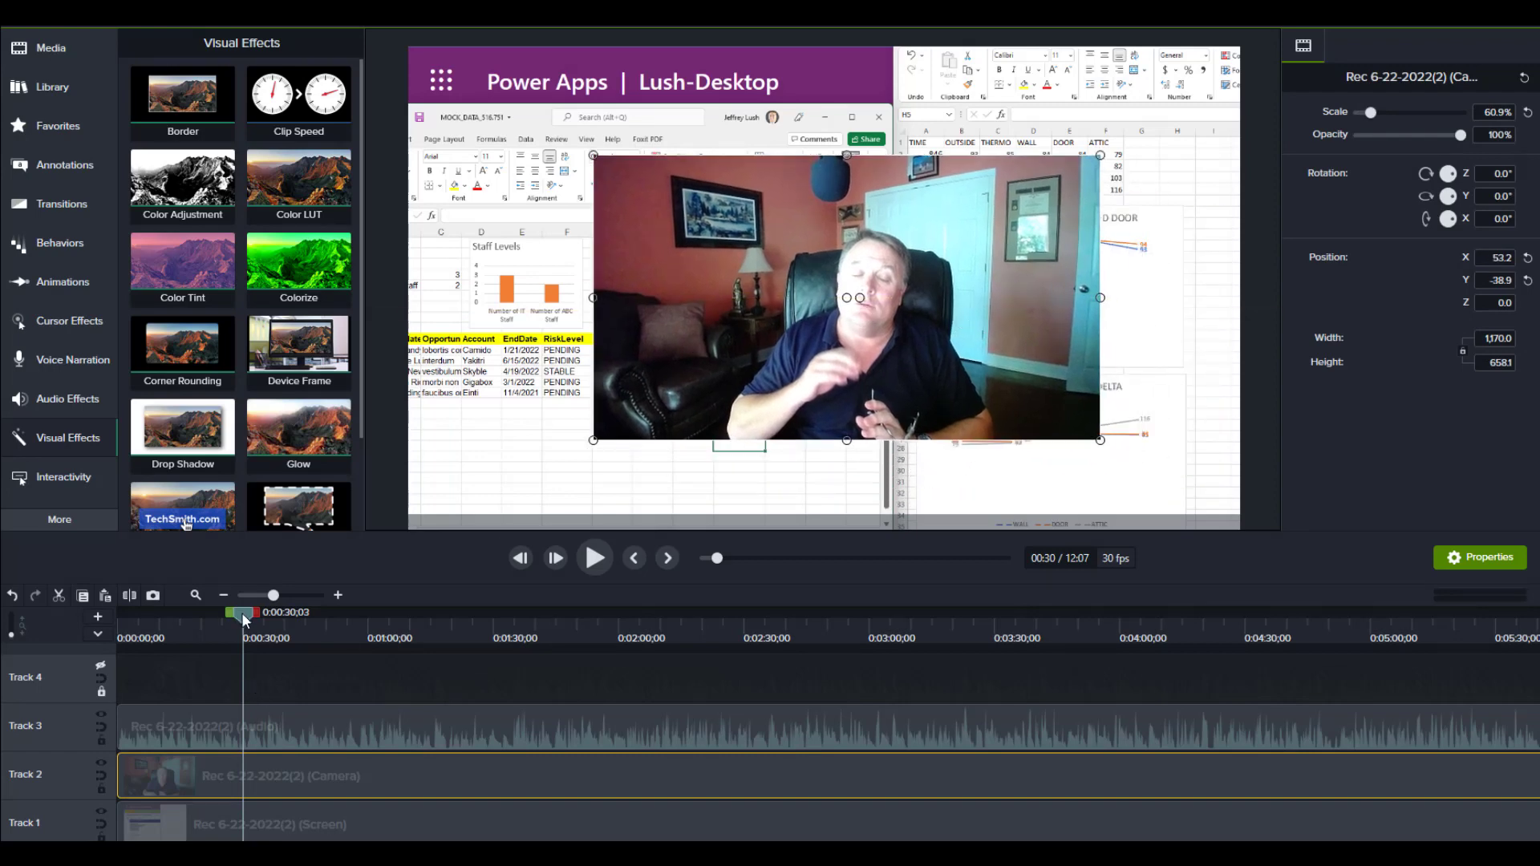
# With the playhead at 0:00:31;04, crop the camera clip on all four sides to about 764 by 512.
pyautogui.moveTo(245, 619); pyautogui.dragTo(250, 620)
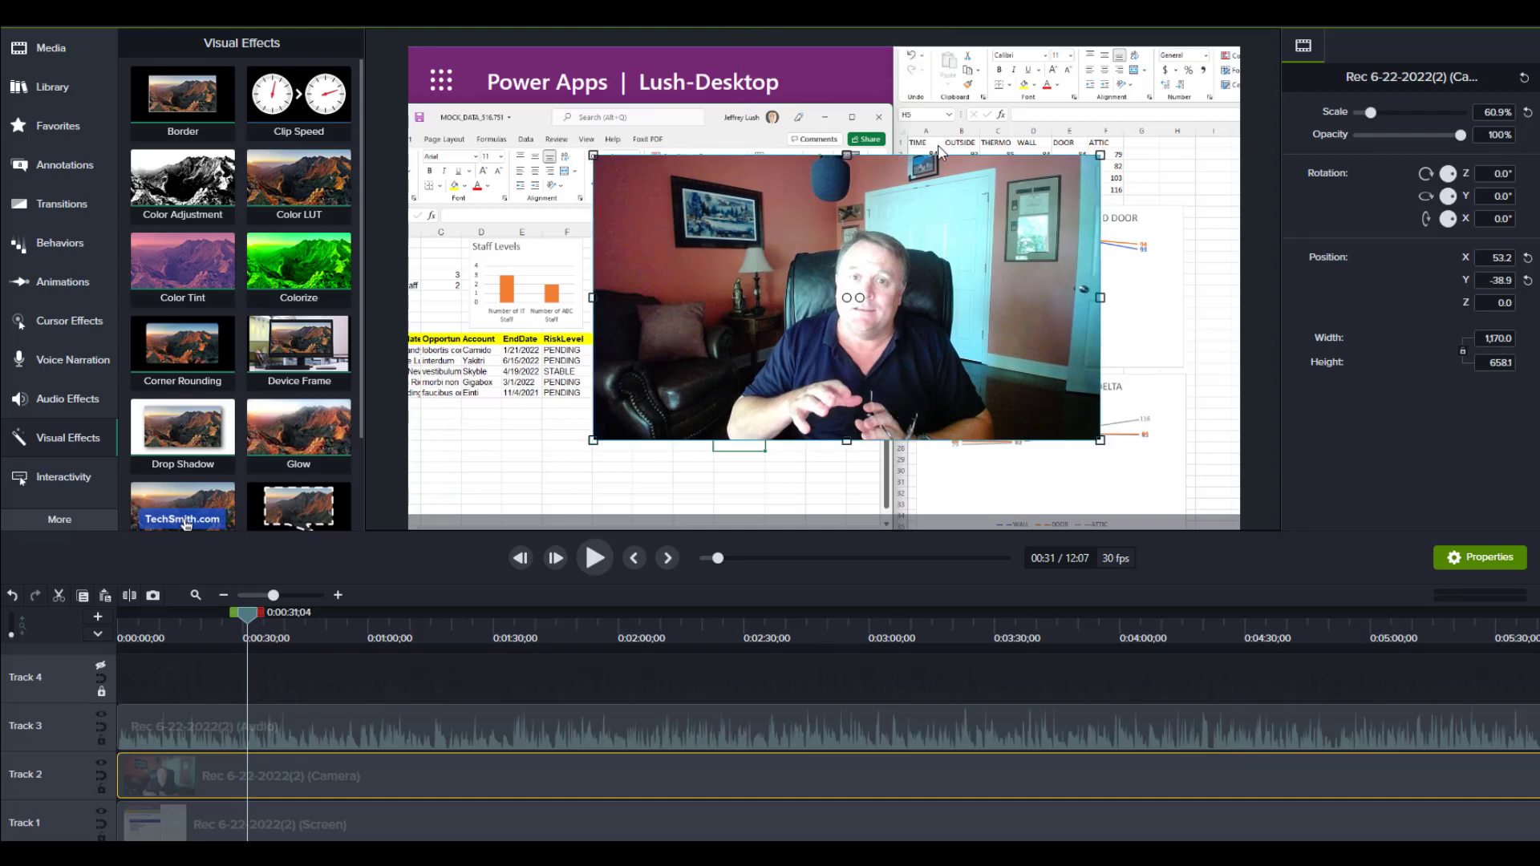
pyautogui.moveTo(849, 155); pyautogui.dragTo(848, 206)
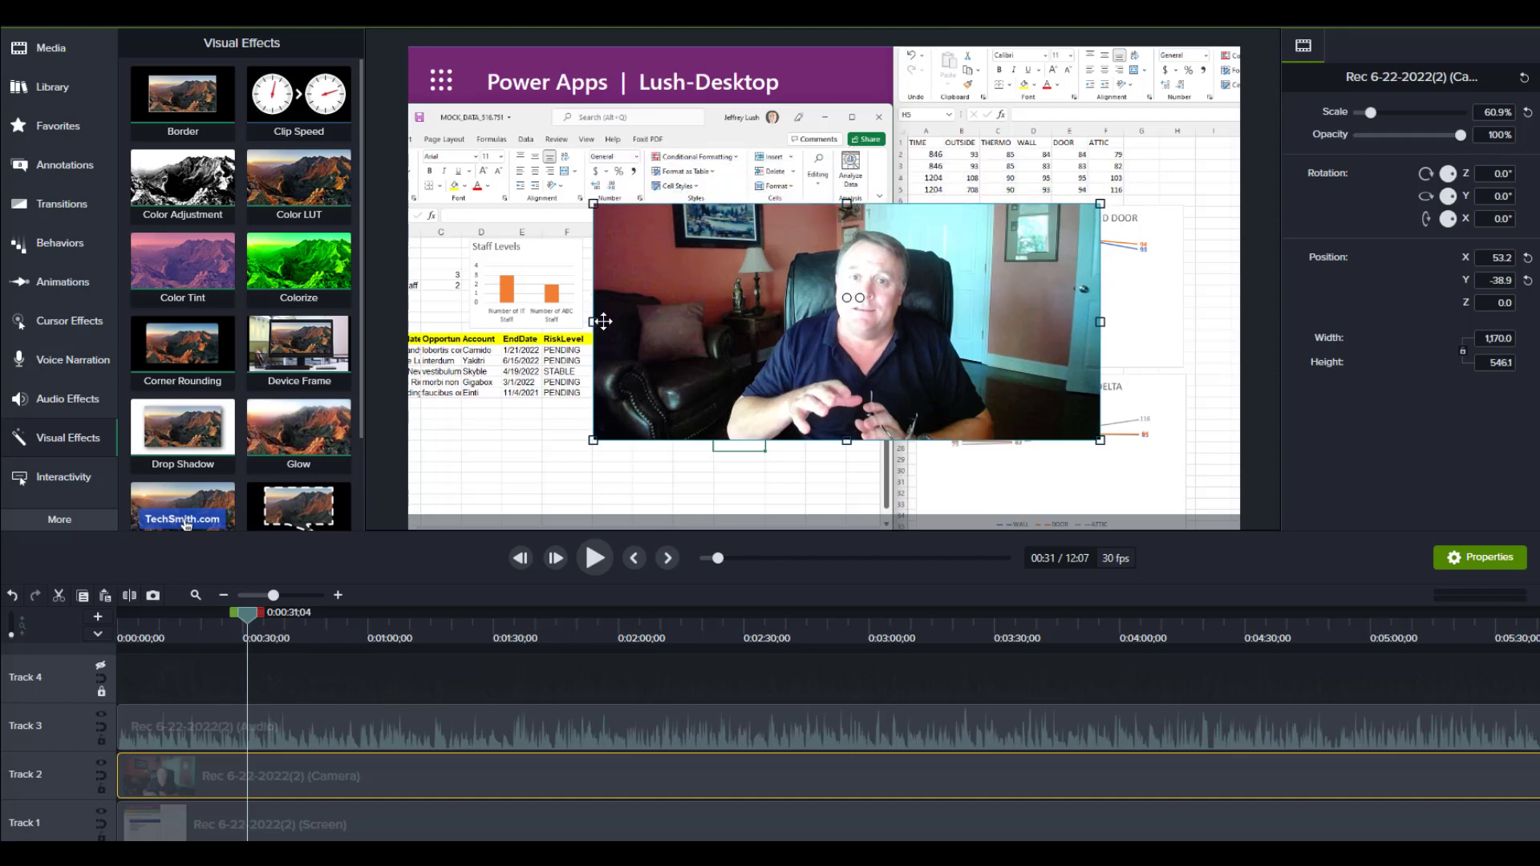
pyautogui.moveTo(594, 321); pyautogui.dragTo(695, 320)
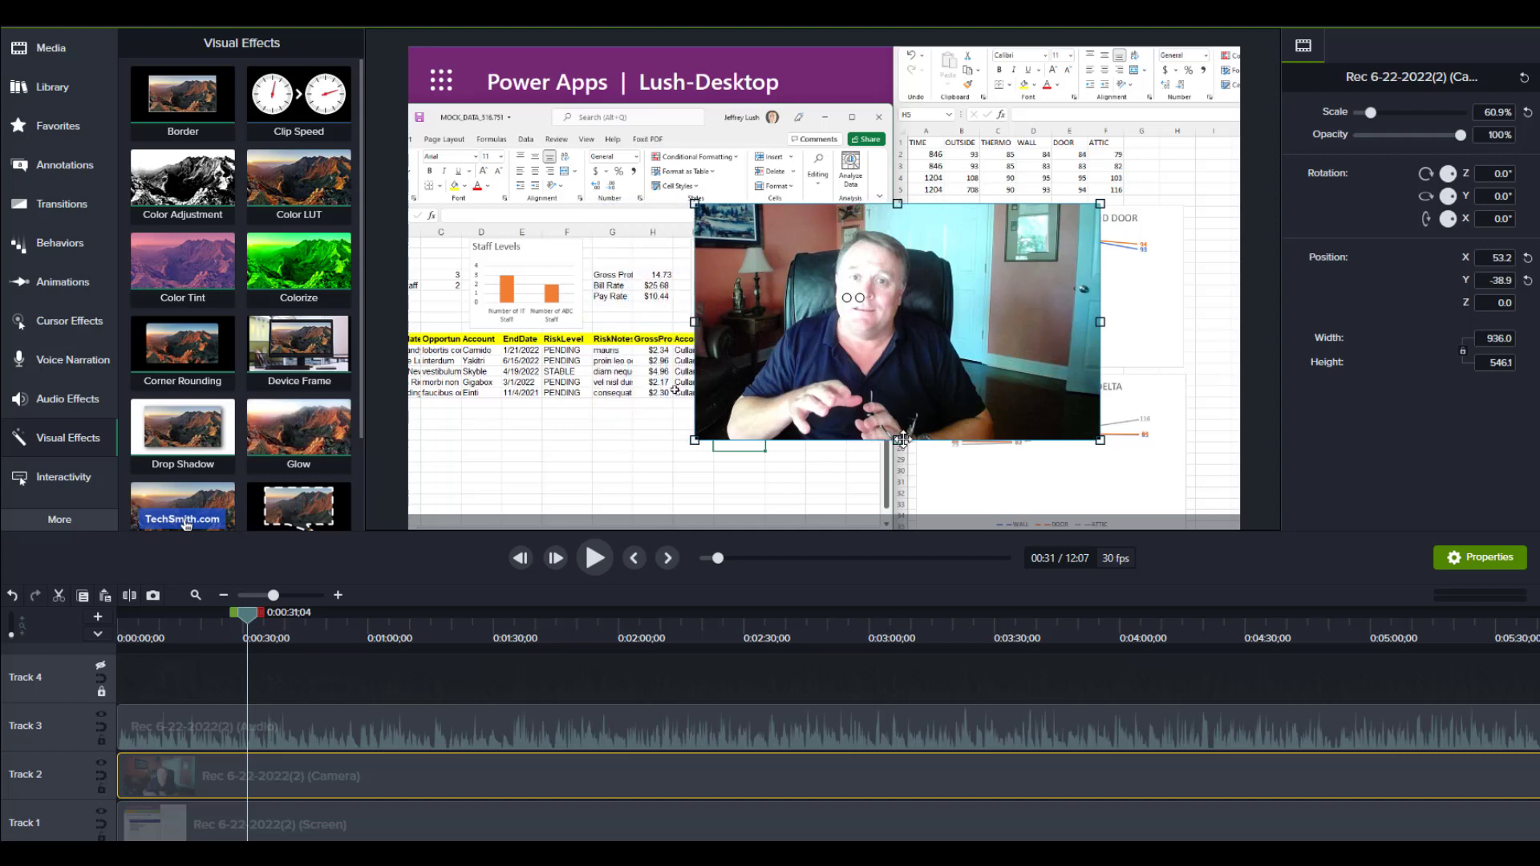
pyautogui.moveTo(898, 440)
pyautogui.mouseDown()
pyautogui.moveTo(907, 373)
pyautogui.moveTo(917, 427)
pyautogui.mouseUp()
pyautogui.moveTo(1096, 316); pyautogui.dragTo(1004, 315)
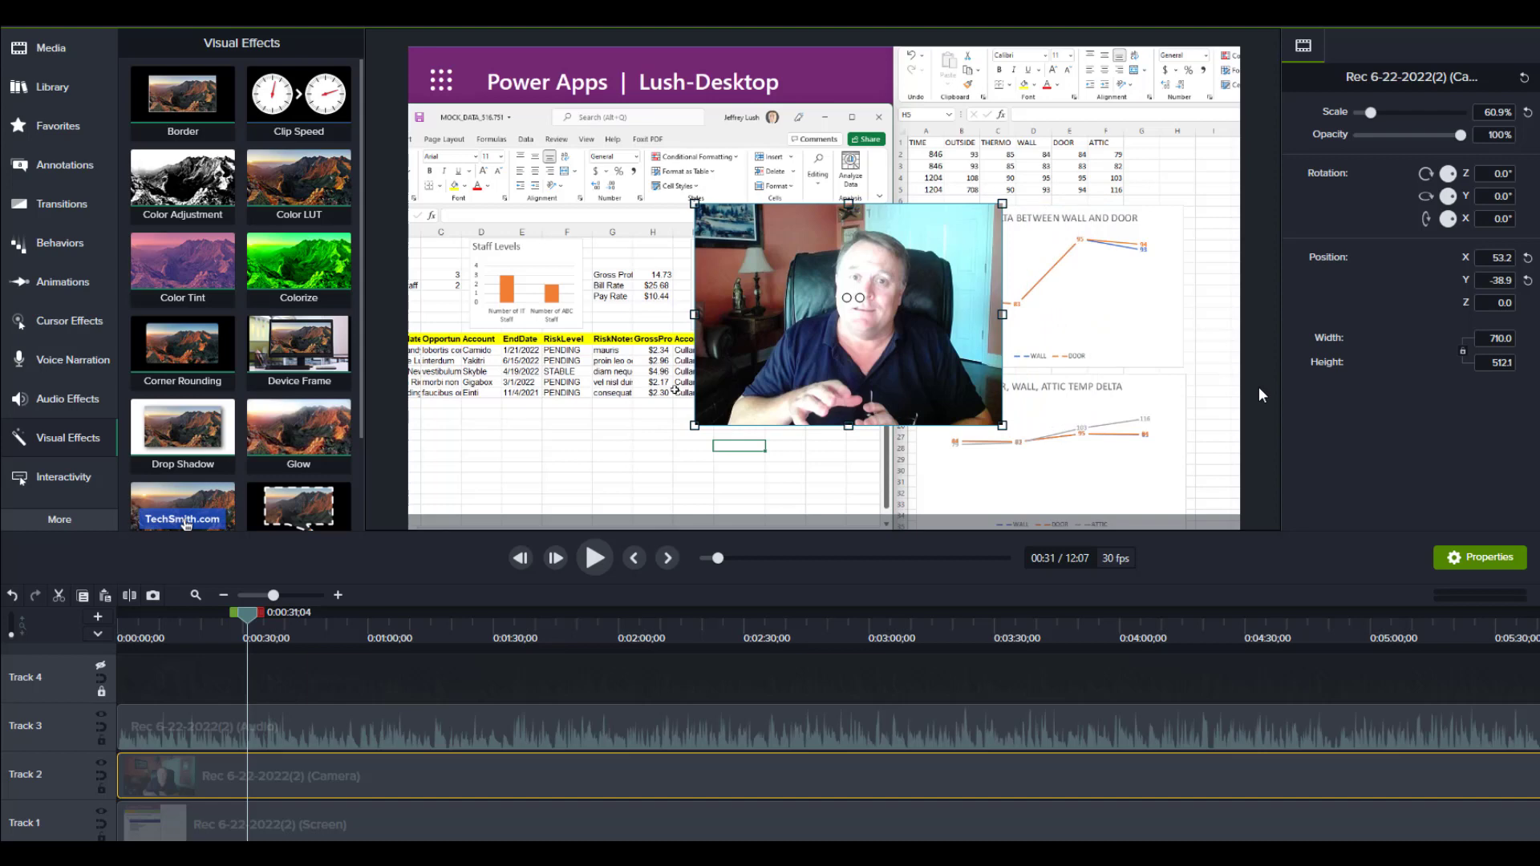
pyautogui.moveTo(1002, 315); pyautogui.dragTo(1018, 315)
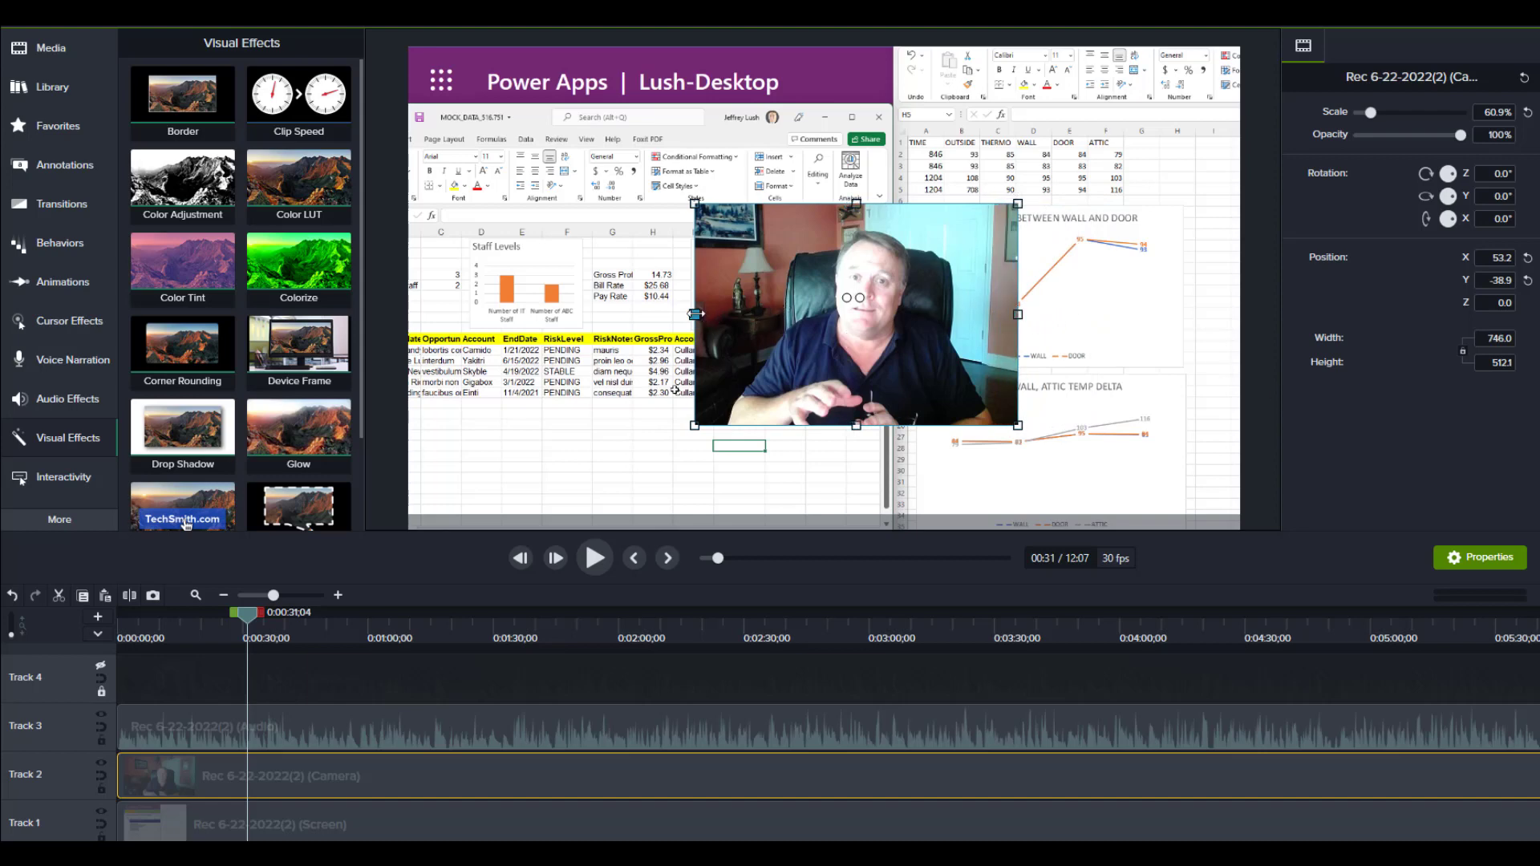
pyautogui.moveTo(695, 314); pyautogui.dragTo(687, 314)
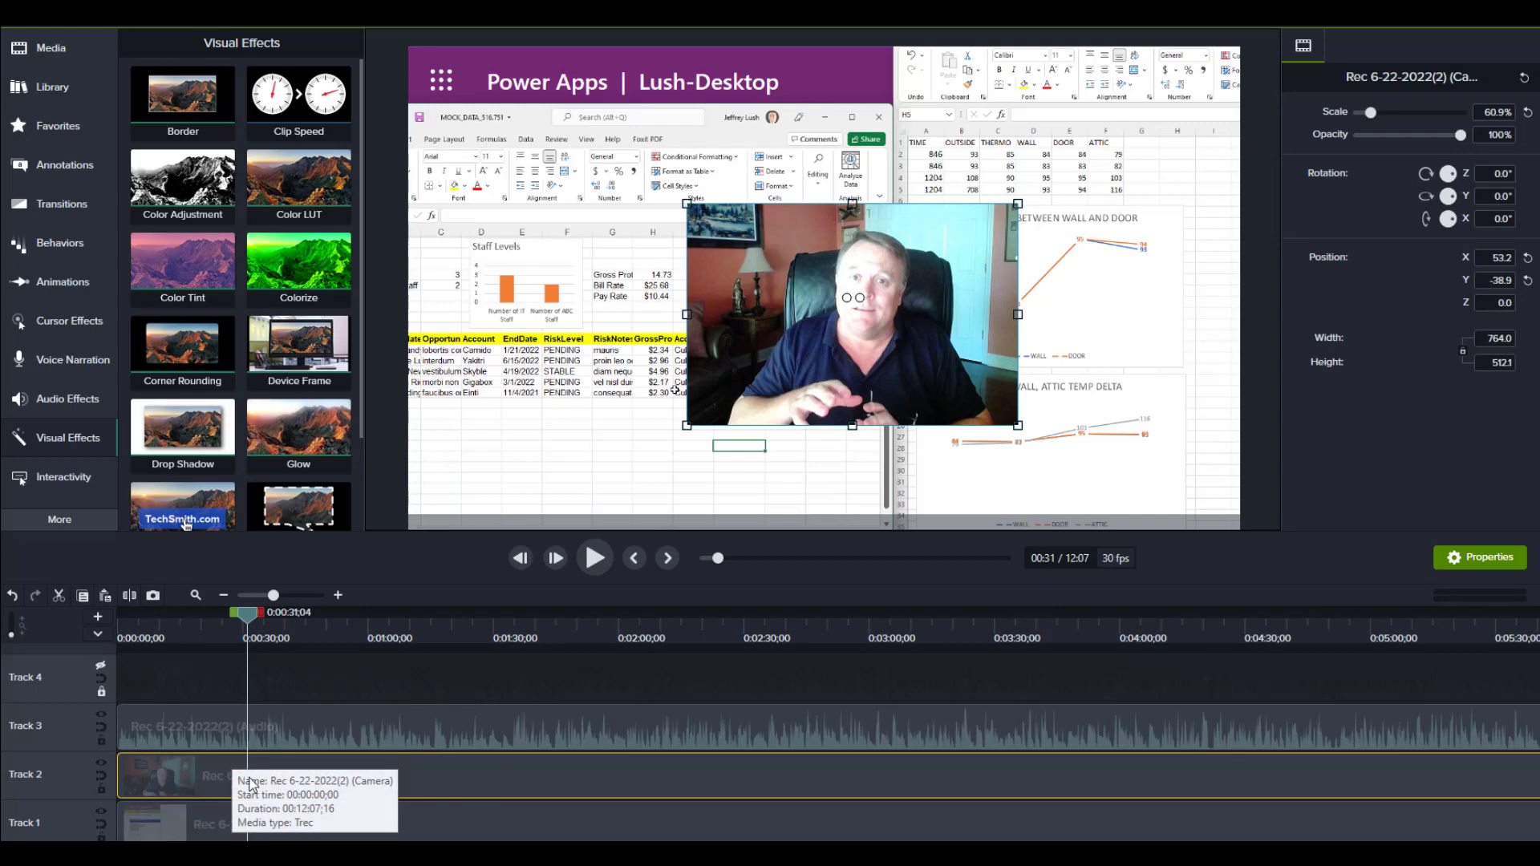
# Split the camera and screen clips on tracks 2 and 1 at 0:00:31;04, leaving the audio clip whole.
pyautogui.click(252, 725)
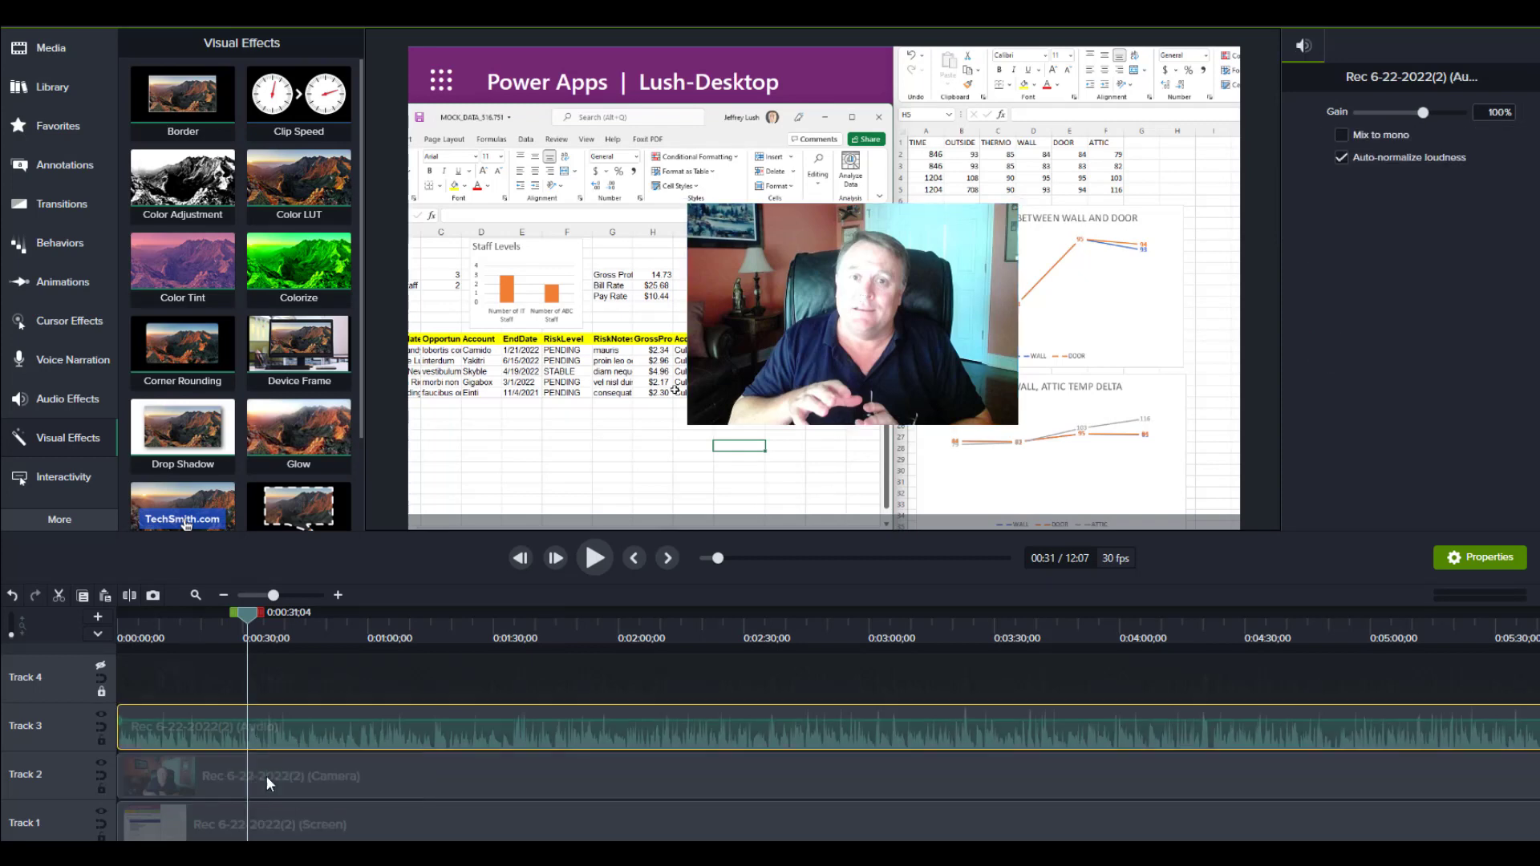
pyautogui.keyDown('shift'); pyautogui.click(278, 818); pyautogui.keyUp('shift')
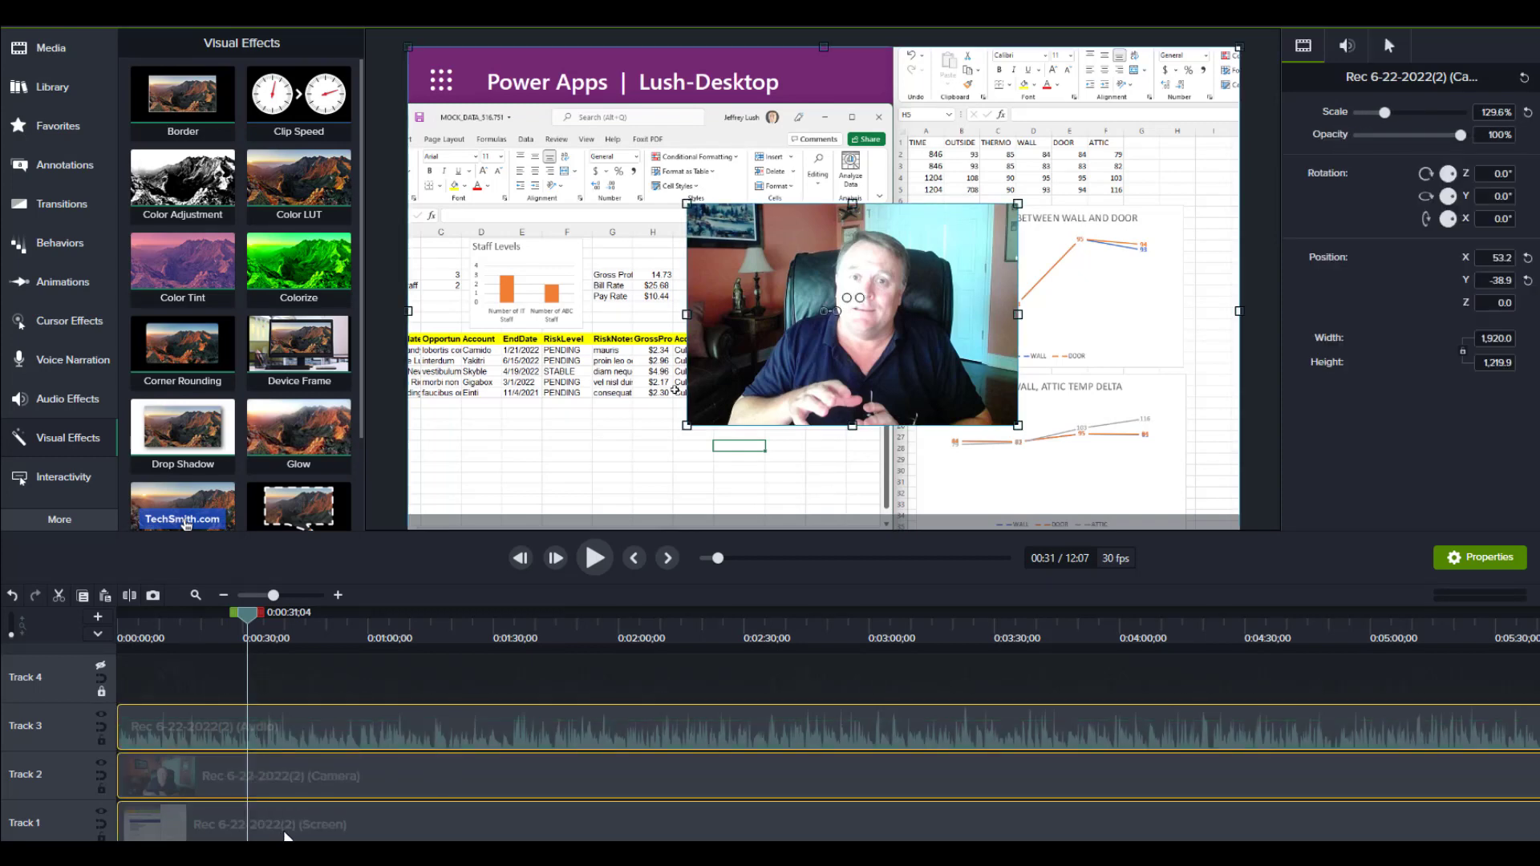
pyautogui.click(300, 722)
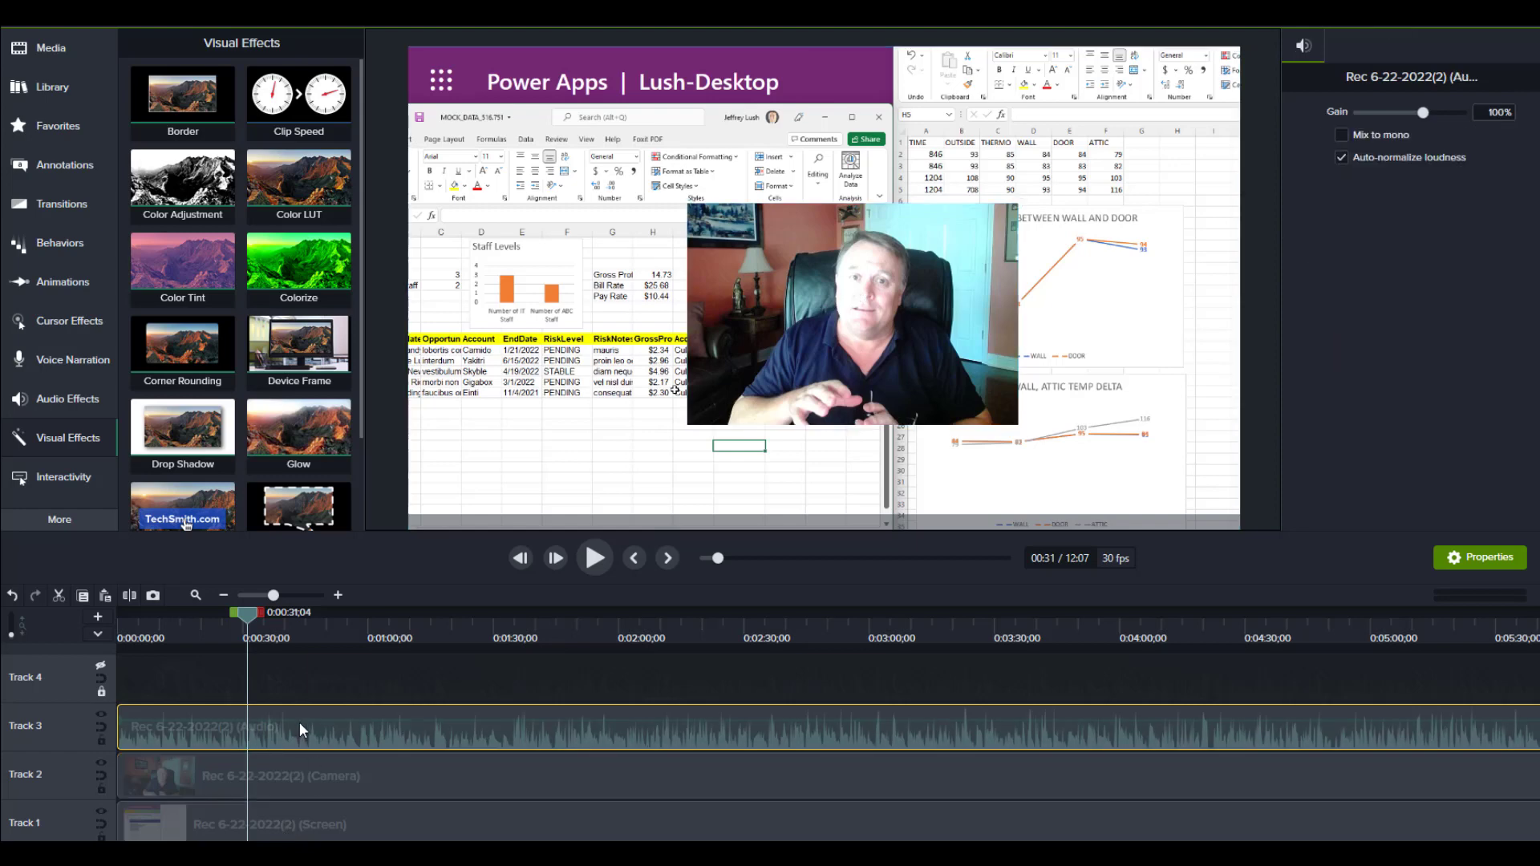
pyautogui.click(293, 766)
pyautogui.keyDown('shift'); pyautogui.click(285, 813); pyautogui.keyUp('shift')
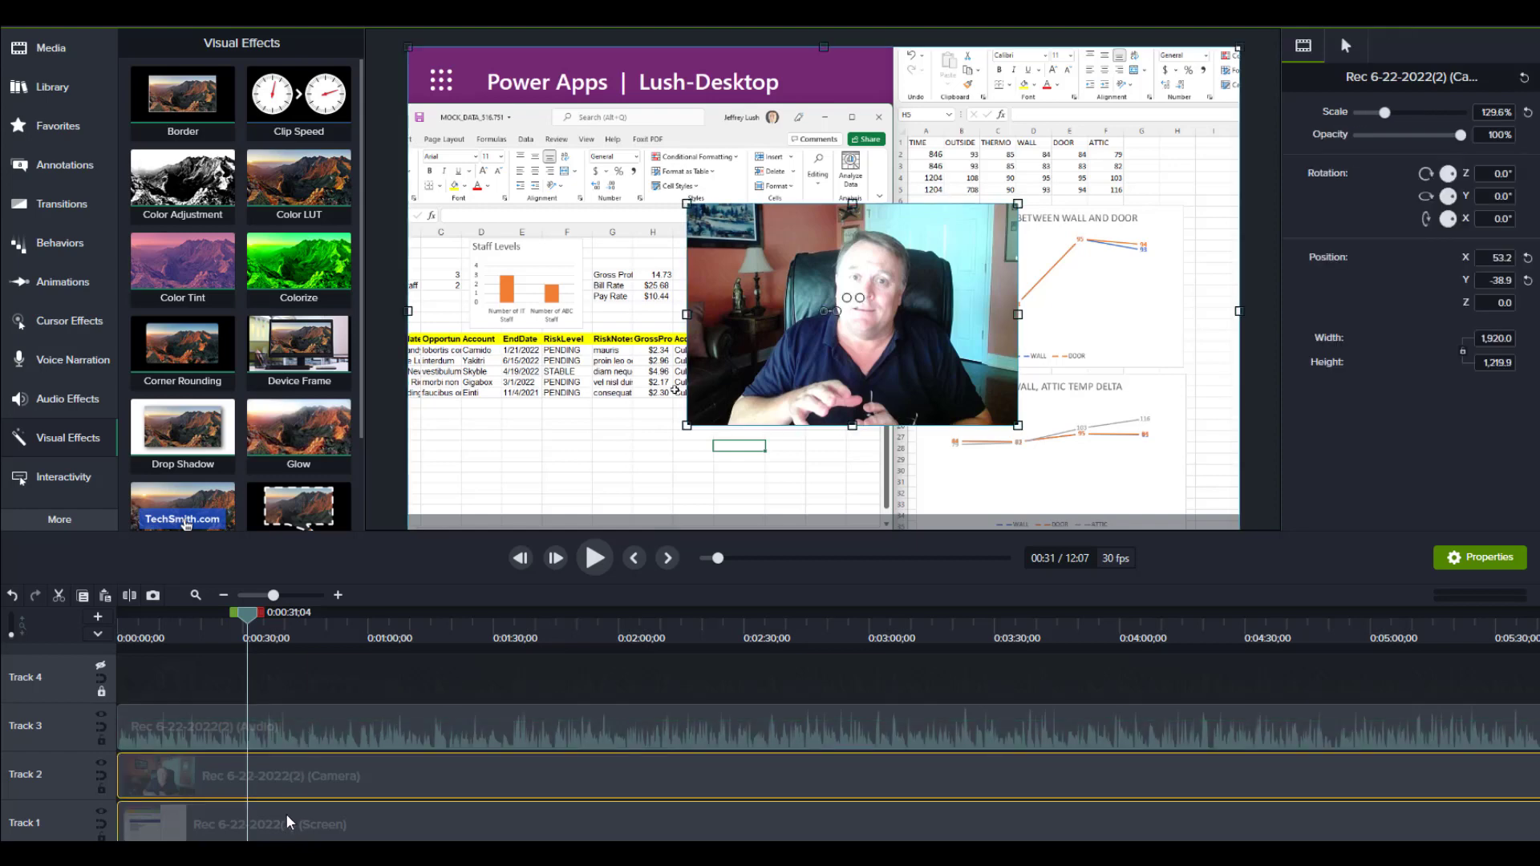
pyautogui.click(286, 815)
pyautogui.keyDown('shift'); pyautogui.click(256, 777); pyautogui.keyUp('shift')
pyautogui.click(130, 595)
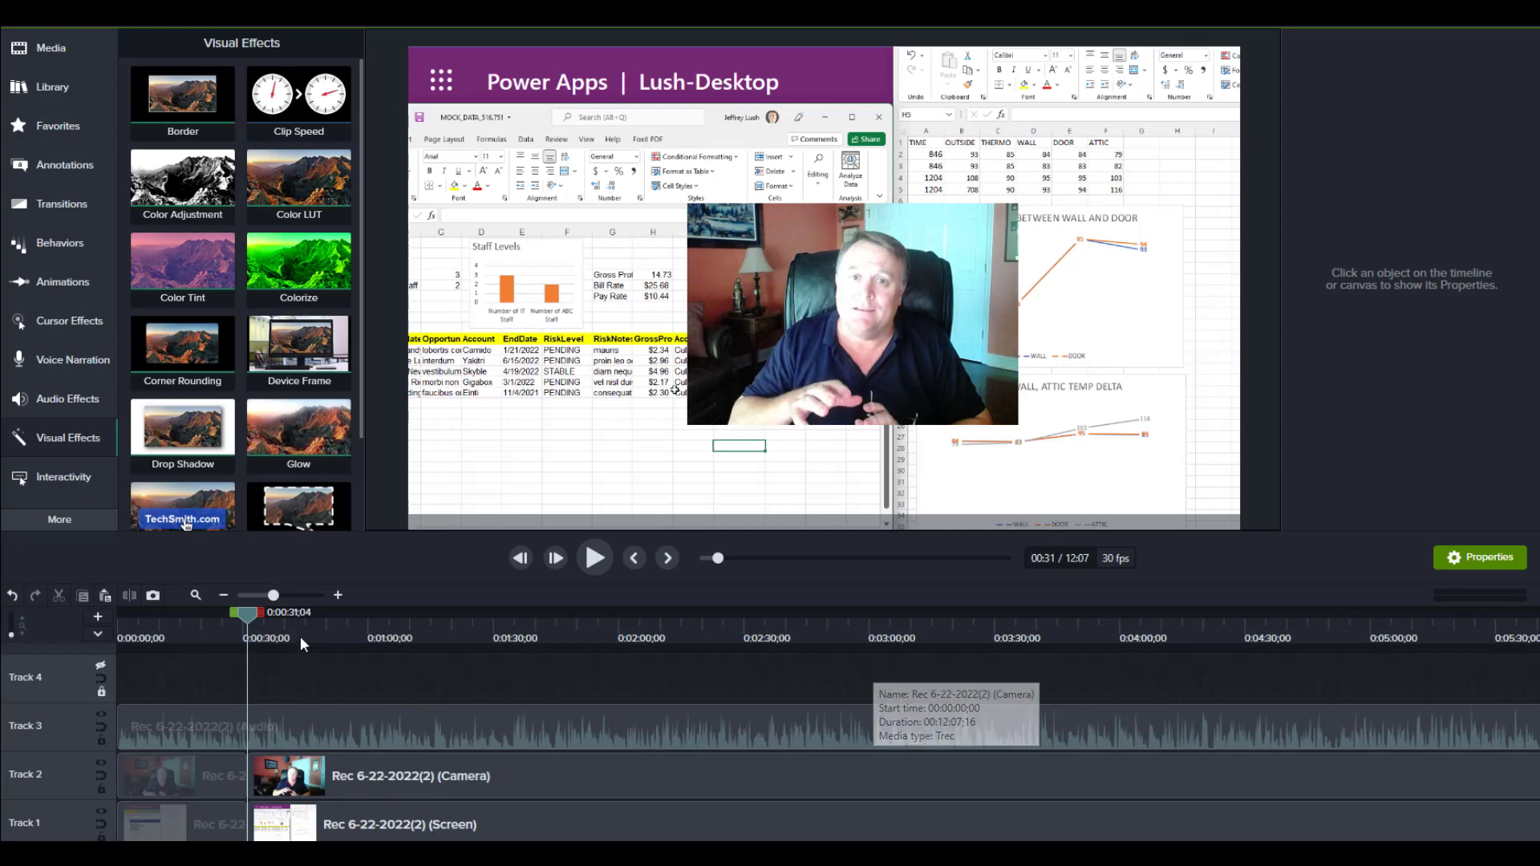
# Delete the screen recording segment before the split on track 1.
pyautogui.moveTo(246, 616); pyautogui.dragTo(226, 617)
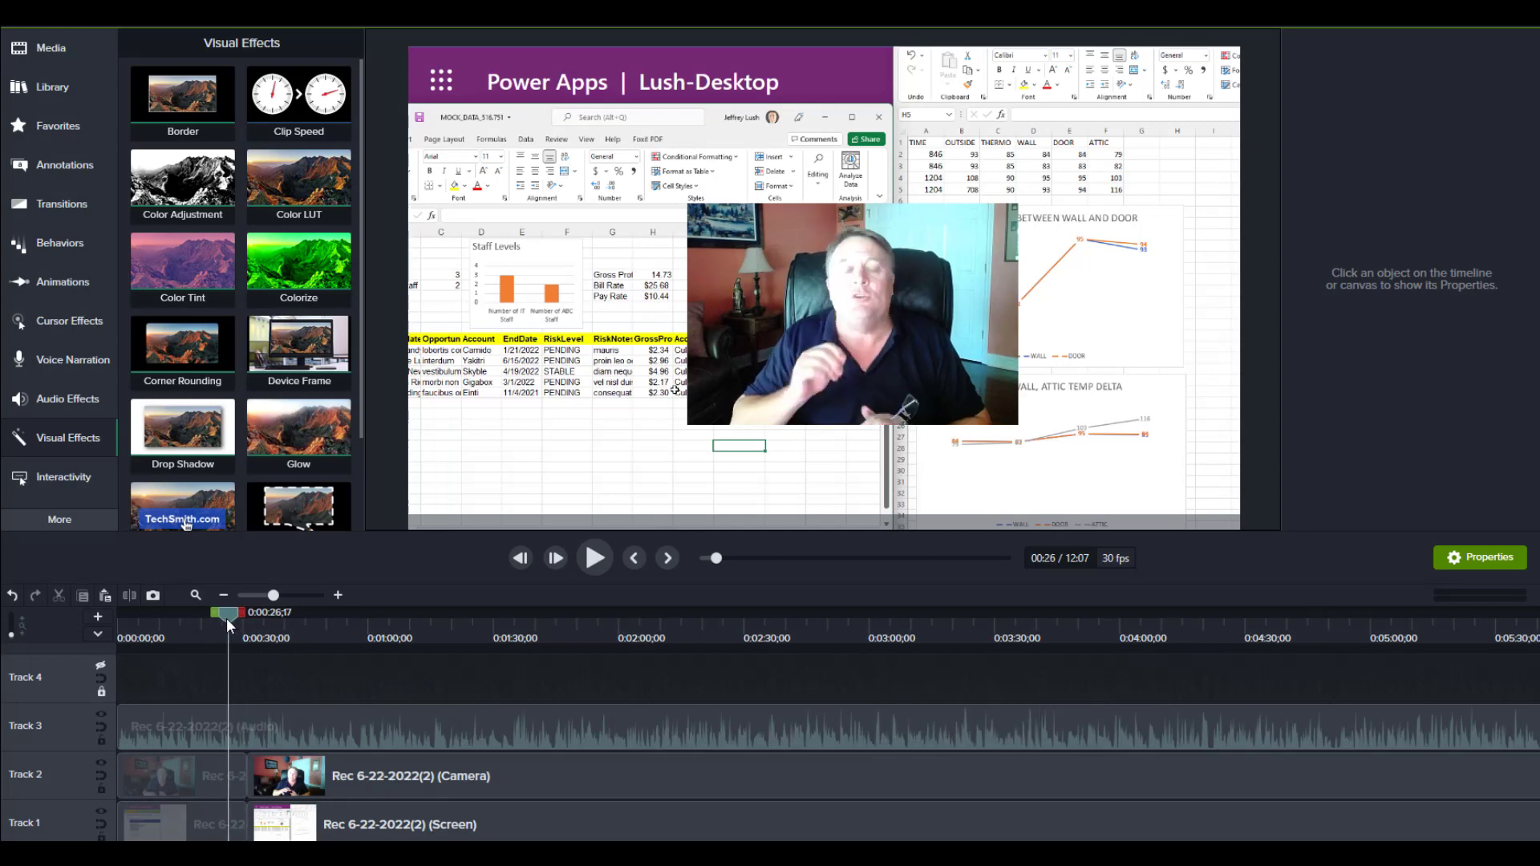
pyautogui.click(479, 467)
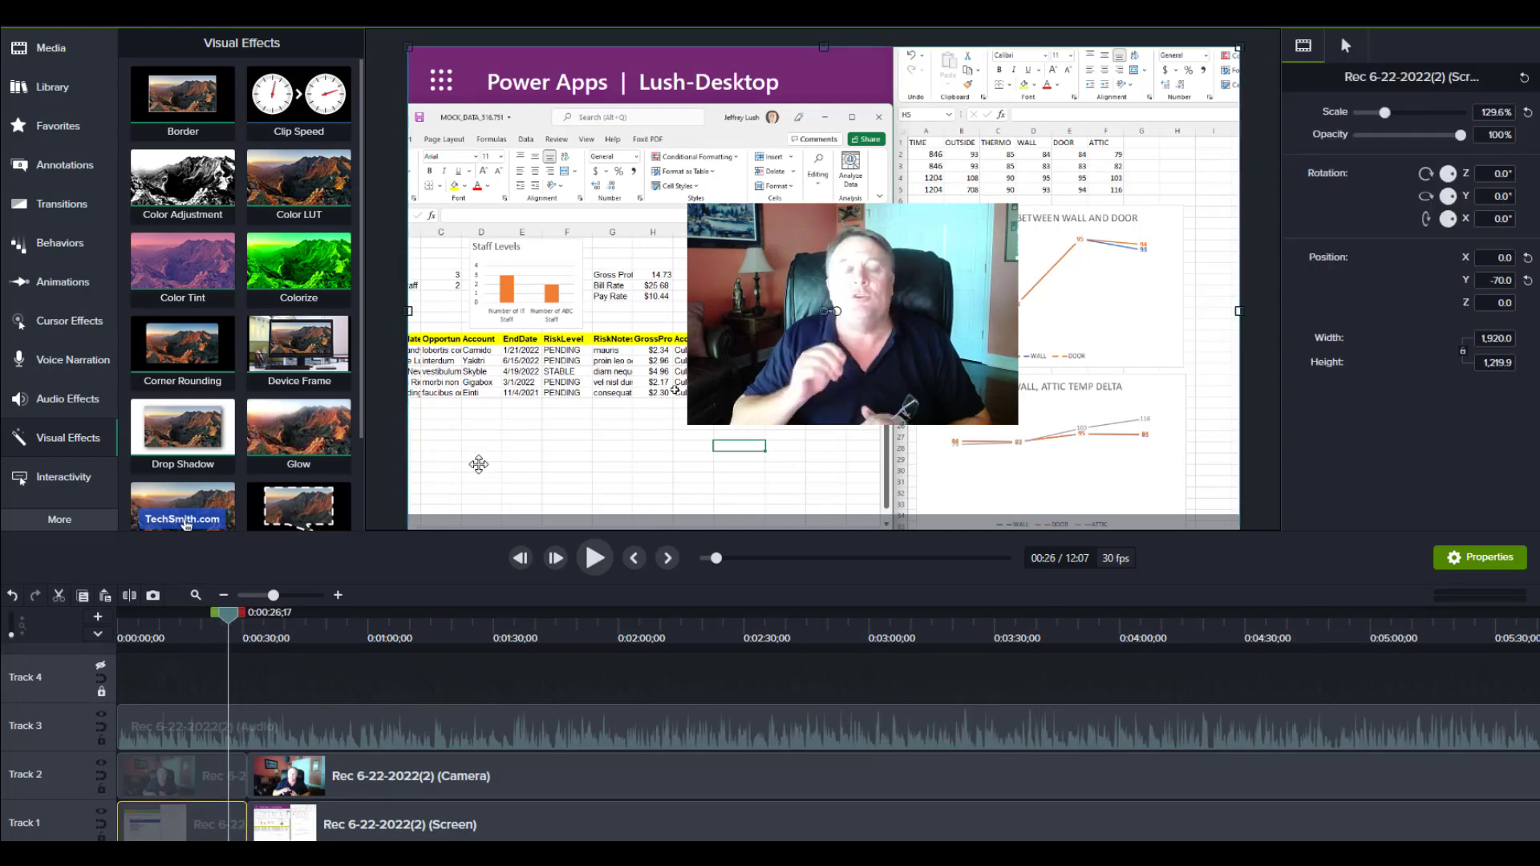
pyautogui.press('Delete')
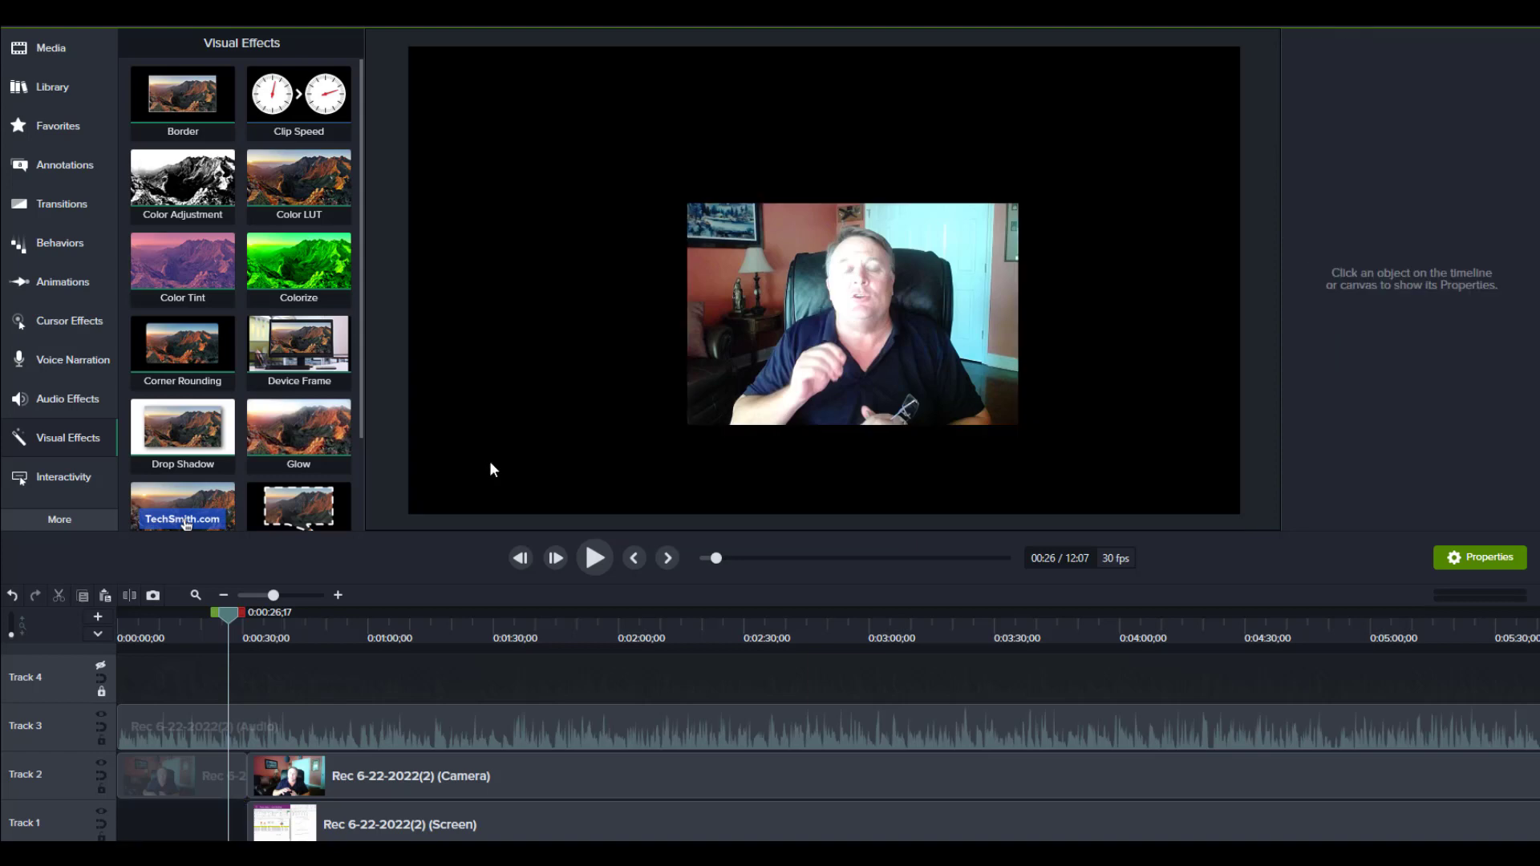
# Shrink the camera segment after the split to 25.5% scale and place it in the canvas's lower-right corner at about X 771, Y -394.
pyautogui.moveTo(221, 617); pyautogui.dragTo(262, 619)
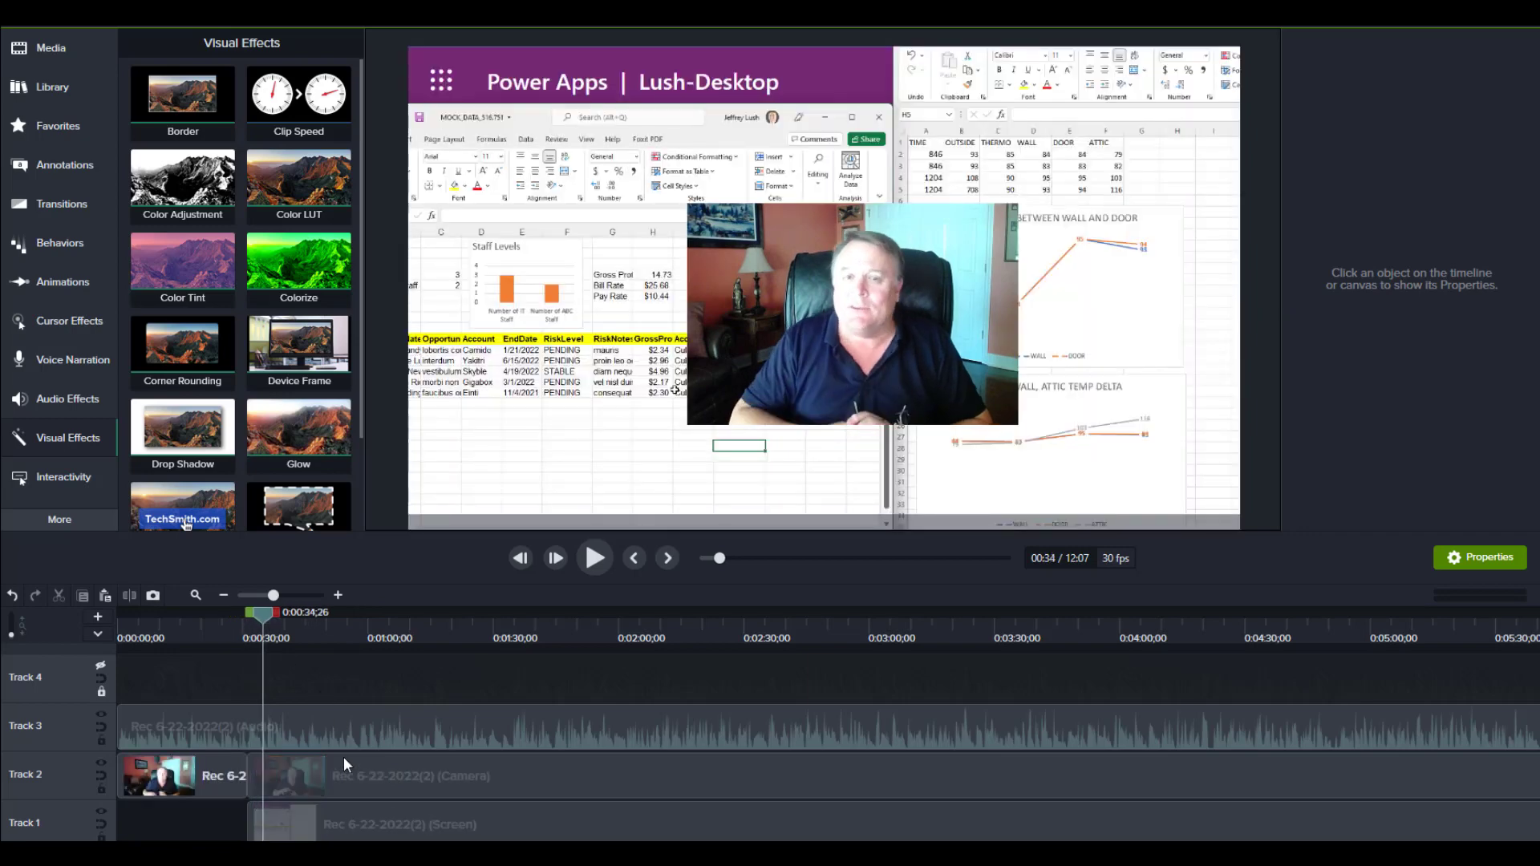
pyautogui.click(839, 356)
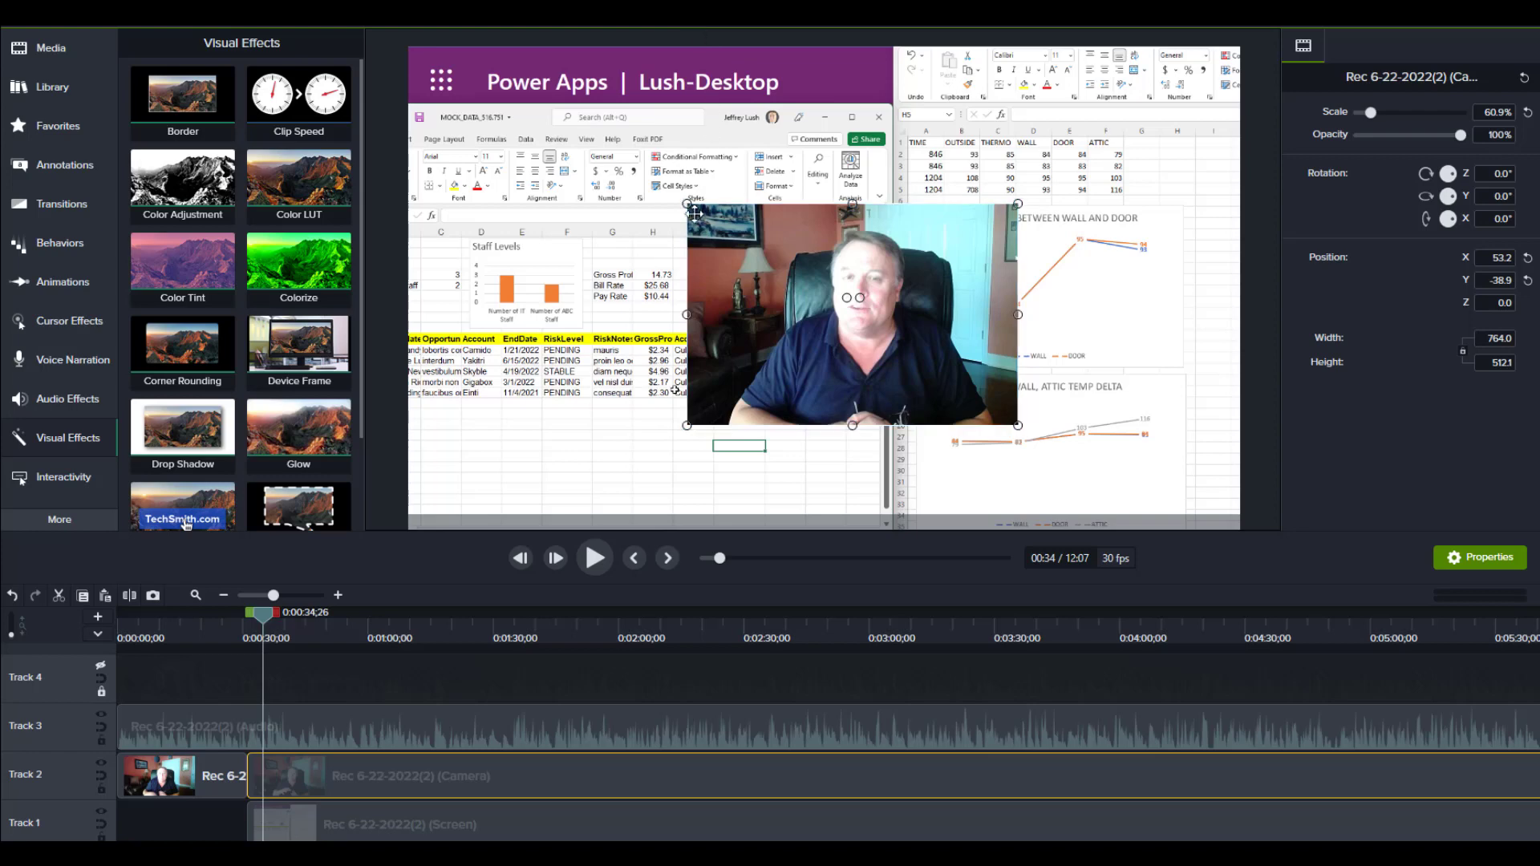
pyautogui.moveTo(686, 203); pyautogui.dragTo(1127, 456)
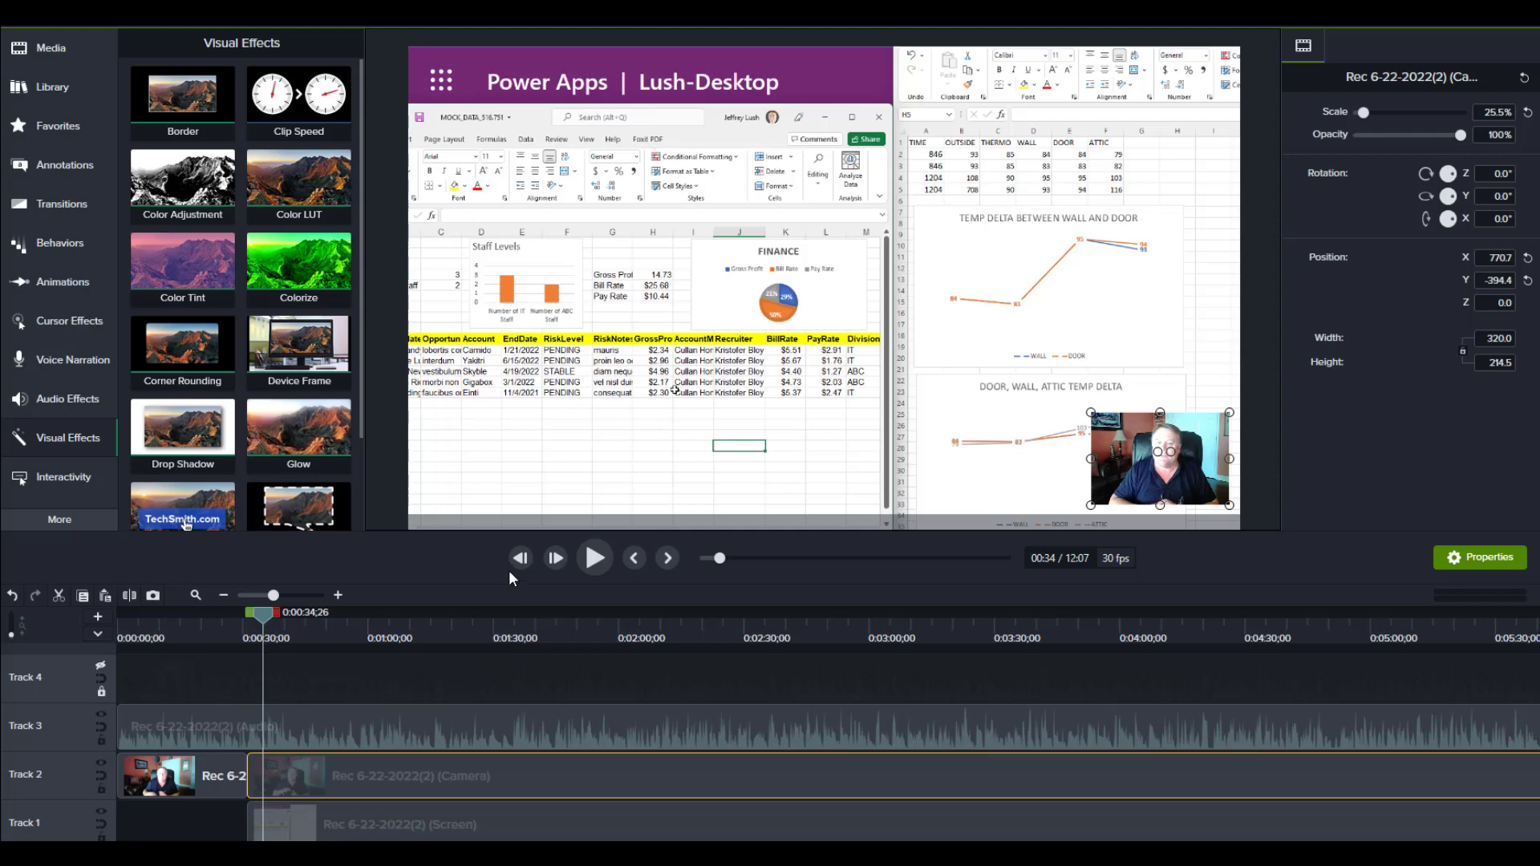
# Apply the Corner Rounding effect to the camera segment before the split.
pyautogui.moveTo(258, 614); pyautogui.dragTo(186, 613)
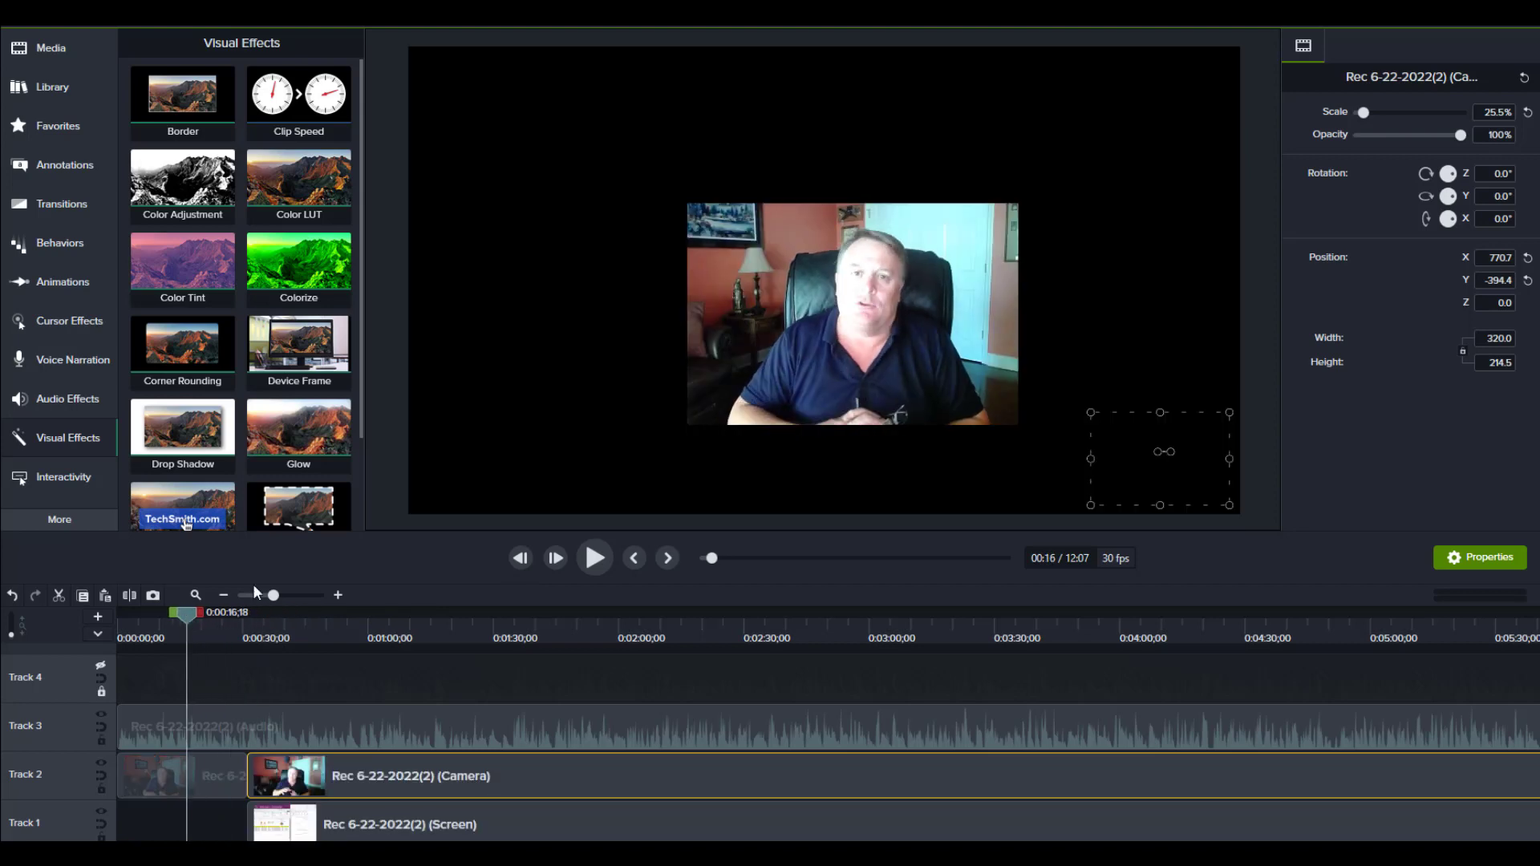
pyautogui.click(809, 472)
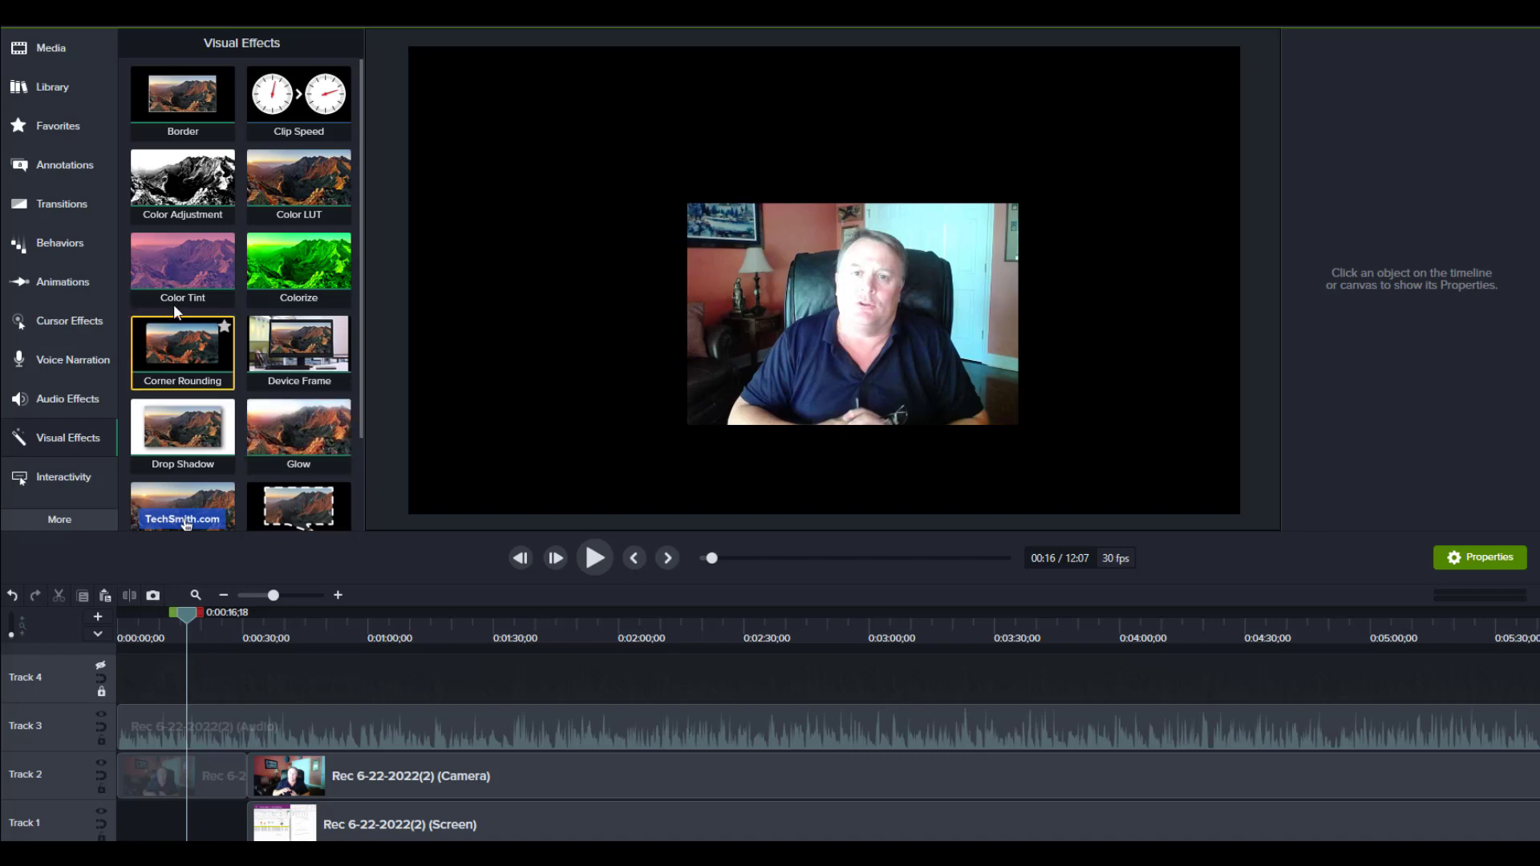
pyautogui.click(80, 436)
pyautogui.click(80, 436)
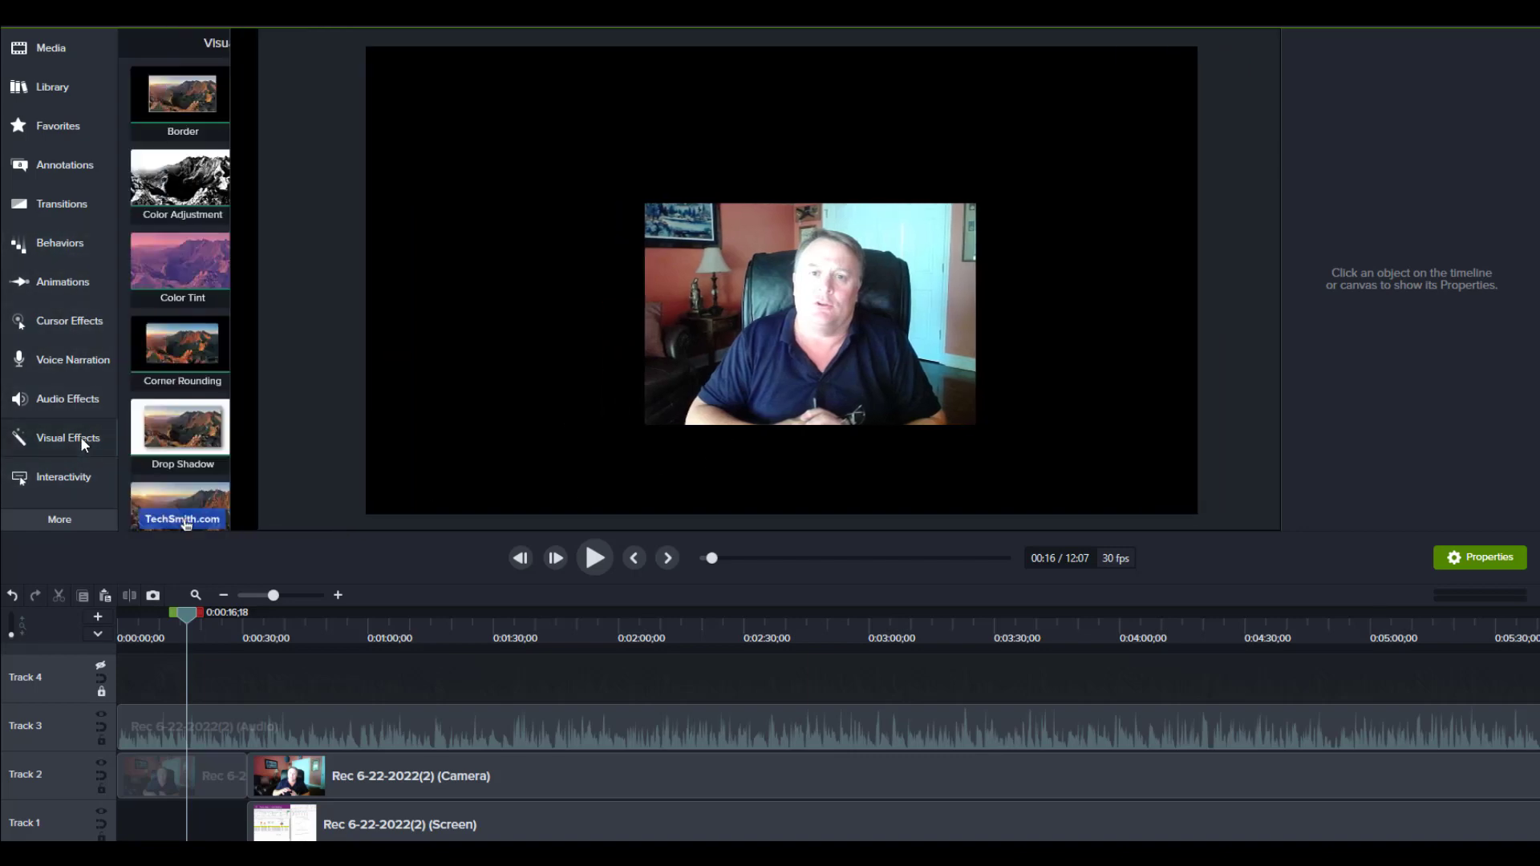
pyautogui.click(849, 340)
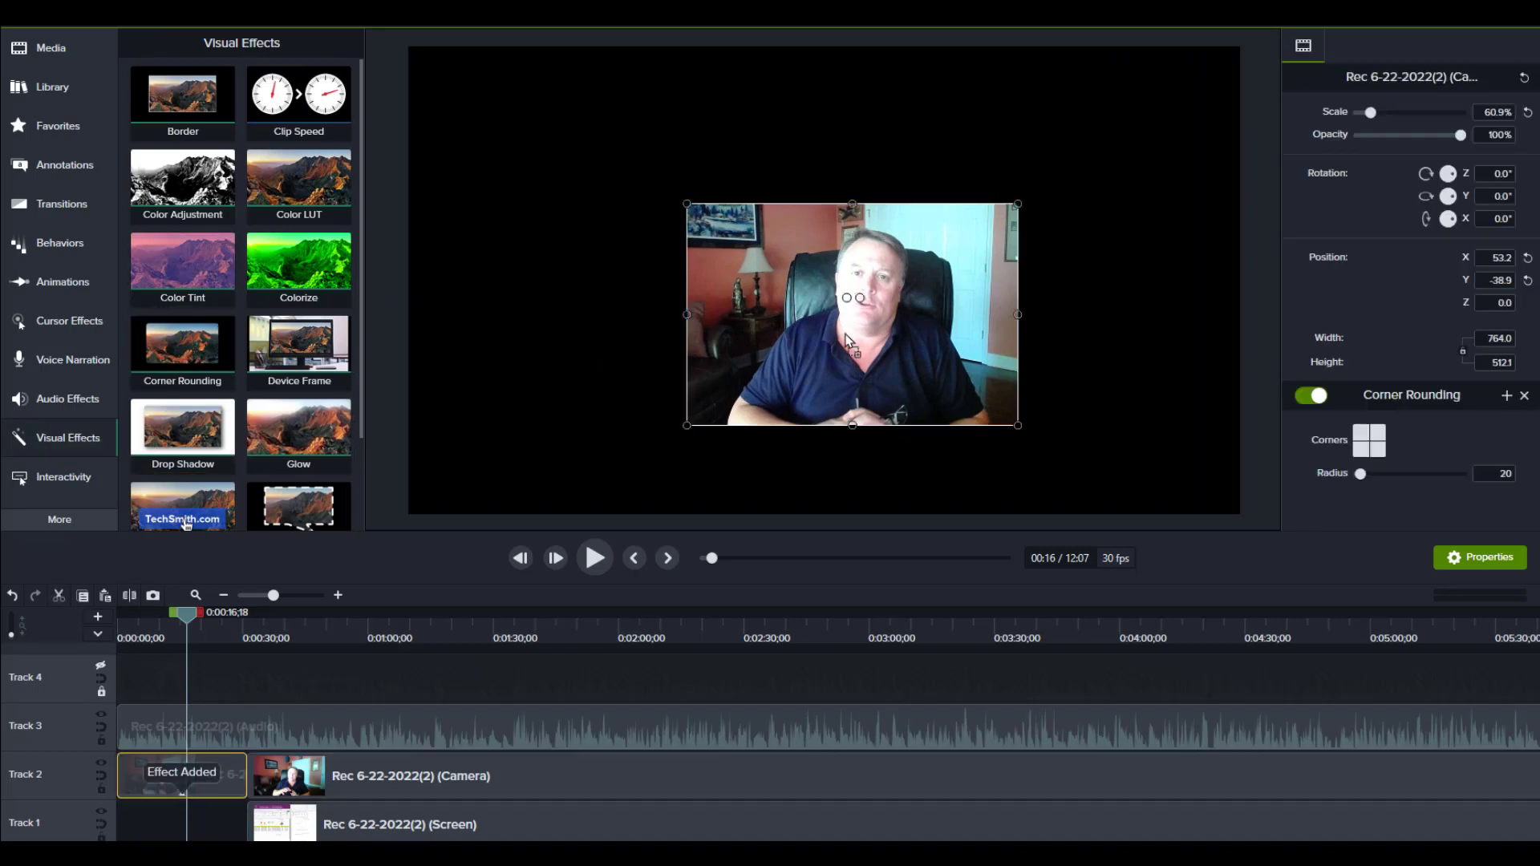
pyautogui.click(483, 343)
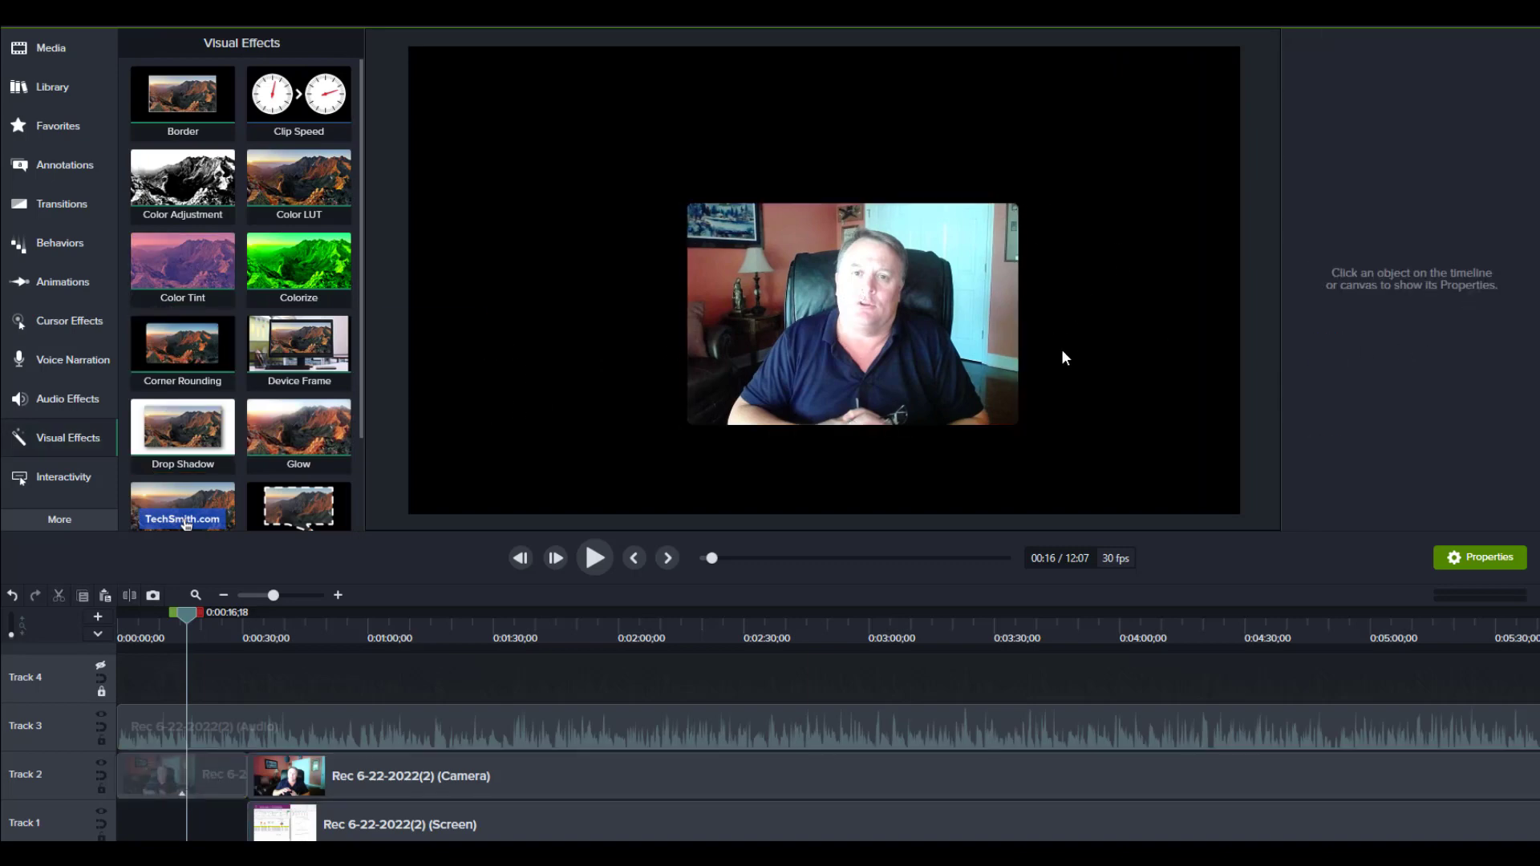
# Set the Corner Rounding radius of the opening camera segment to 0 and toggle the effect off and on.
pyautogui.click(994, 340)
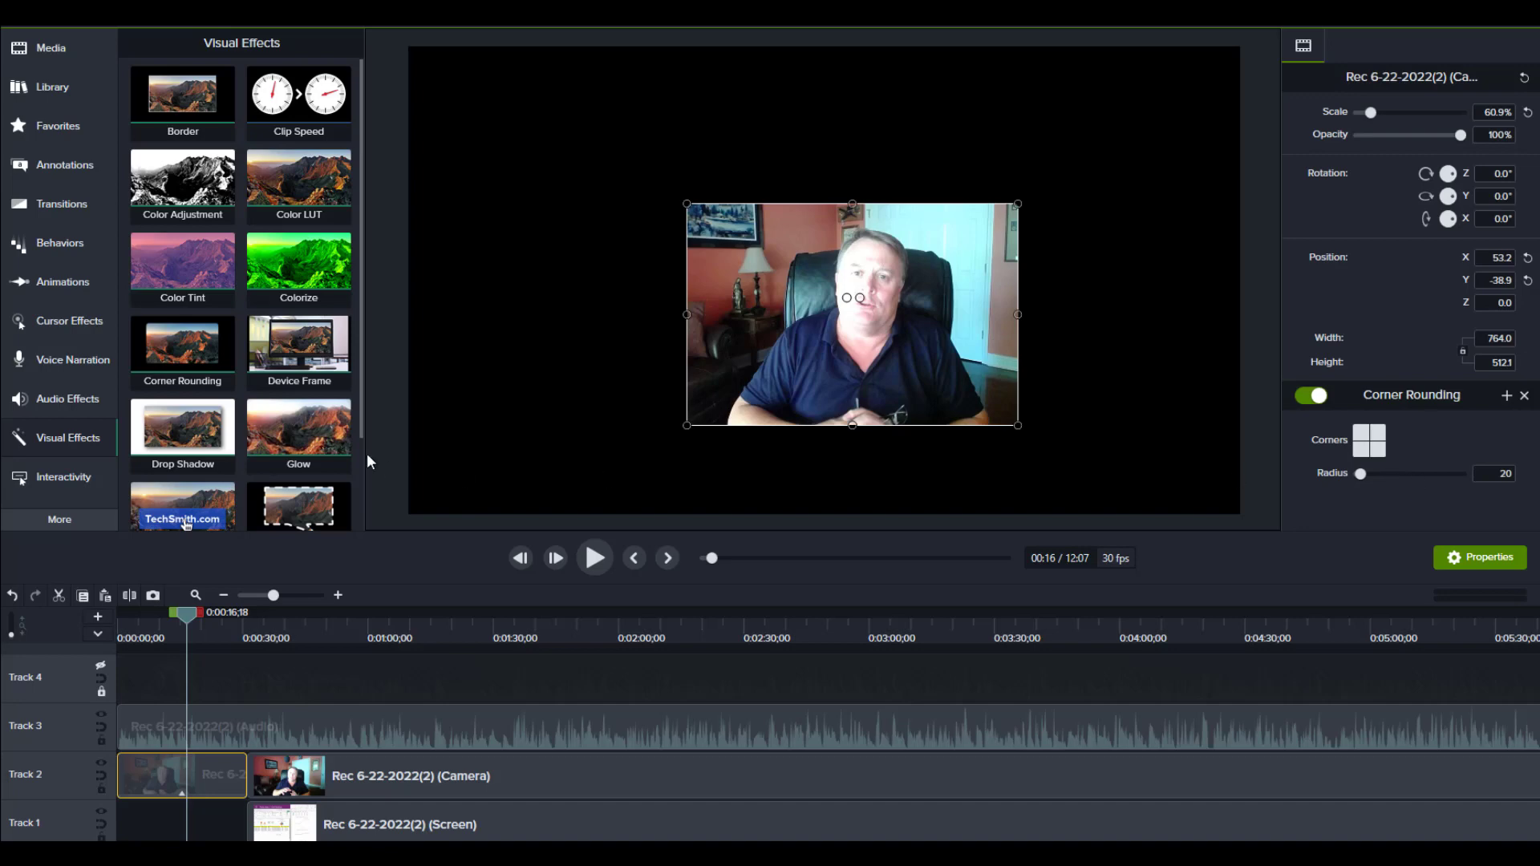
pyautogui.moveTo(1368, 478); pyautogui.dragTo(1249, 474)
pyautogui.click(1309, 397)
pyautogui.click(1309, 397)
pyautogui.click(1078, 344)
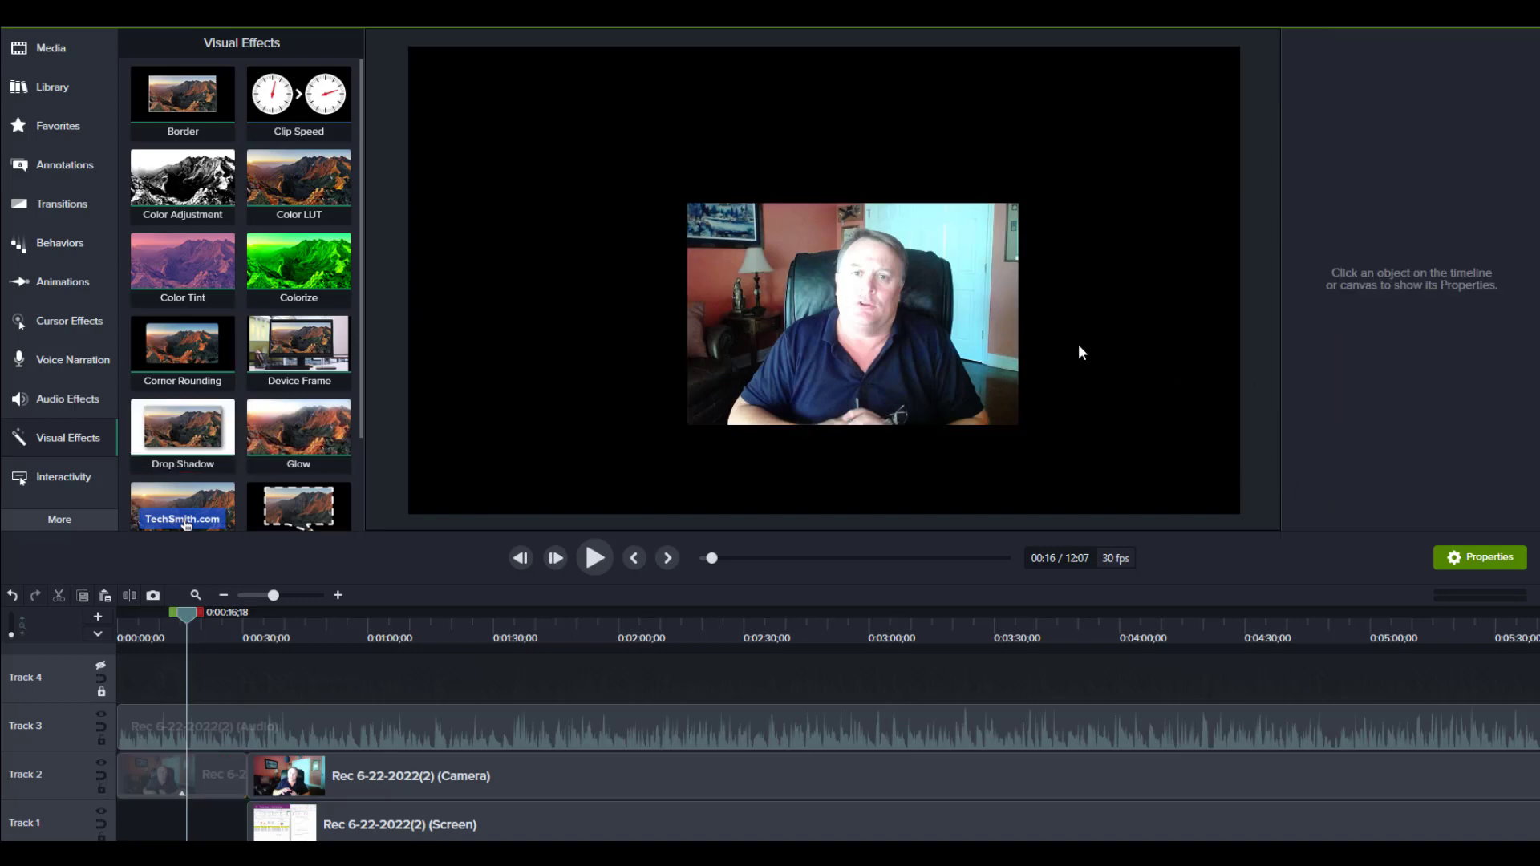
# Remove the Corner Rounding effect from the opening camera segment and reapply it with its default radius of 20.
pyautogui.click(838, 335)
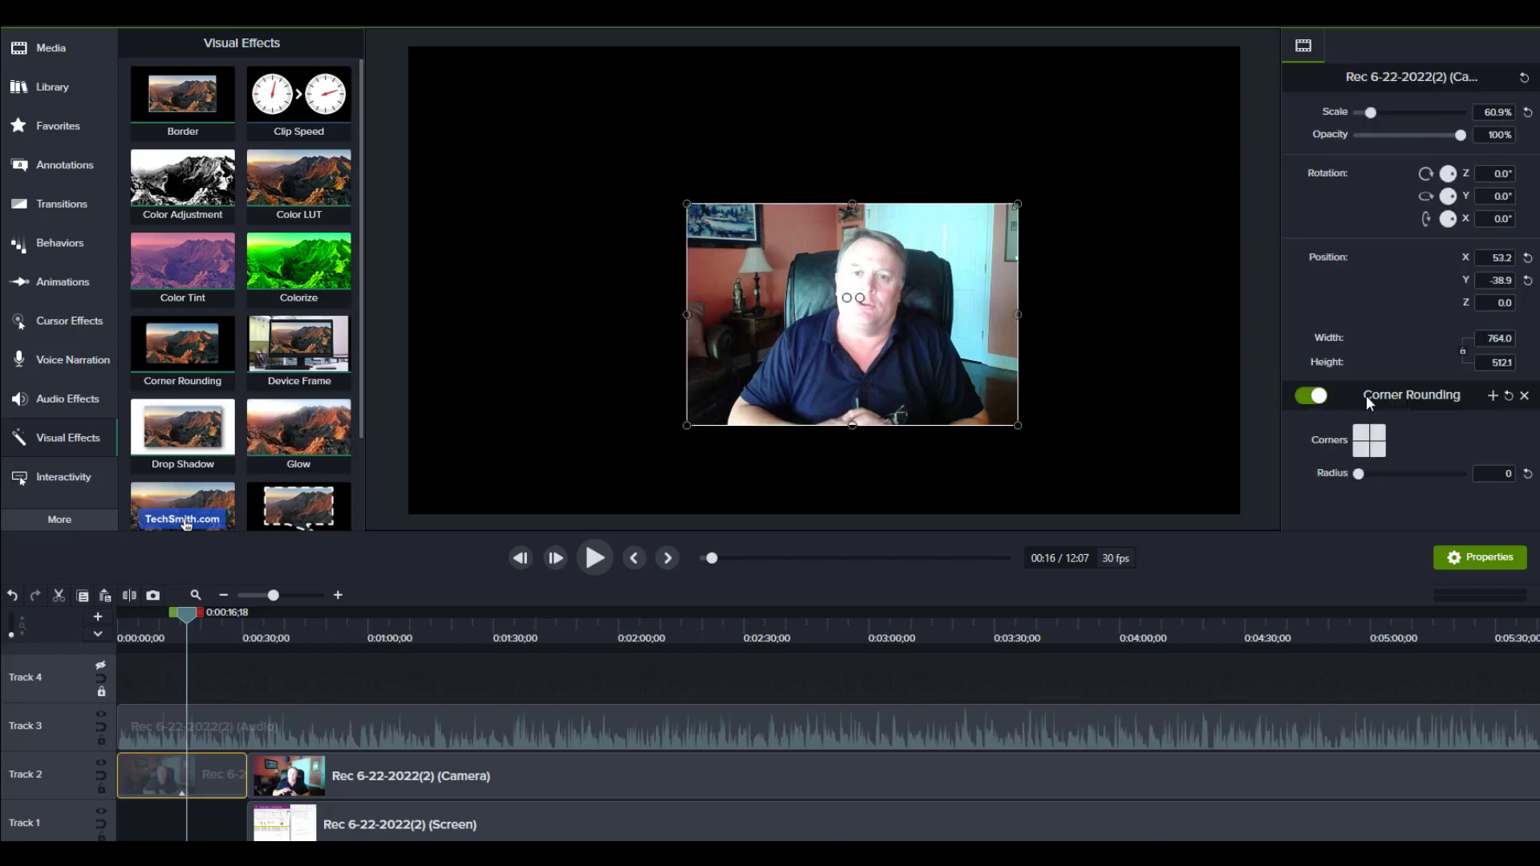
pyautogui.click(1526, 395)
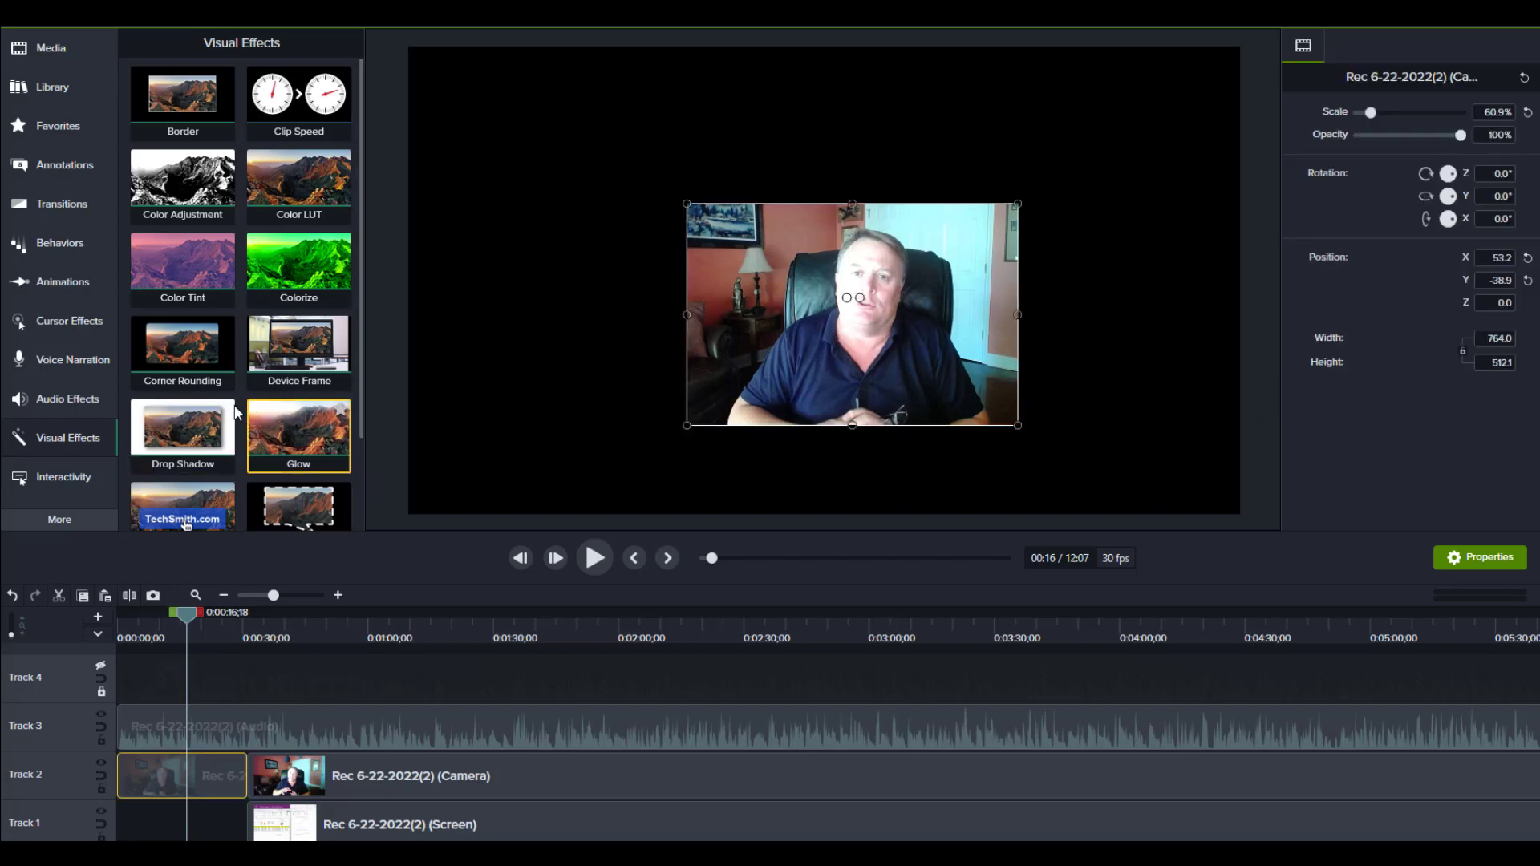
pyautogui.moveTo(178, 325); pyautogui.dragTo(786, 333)
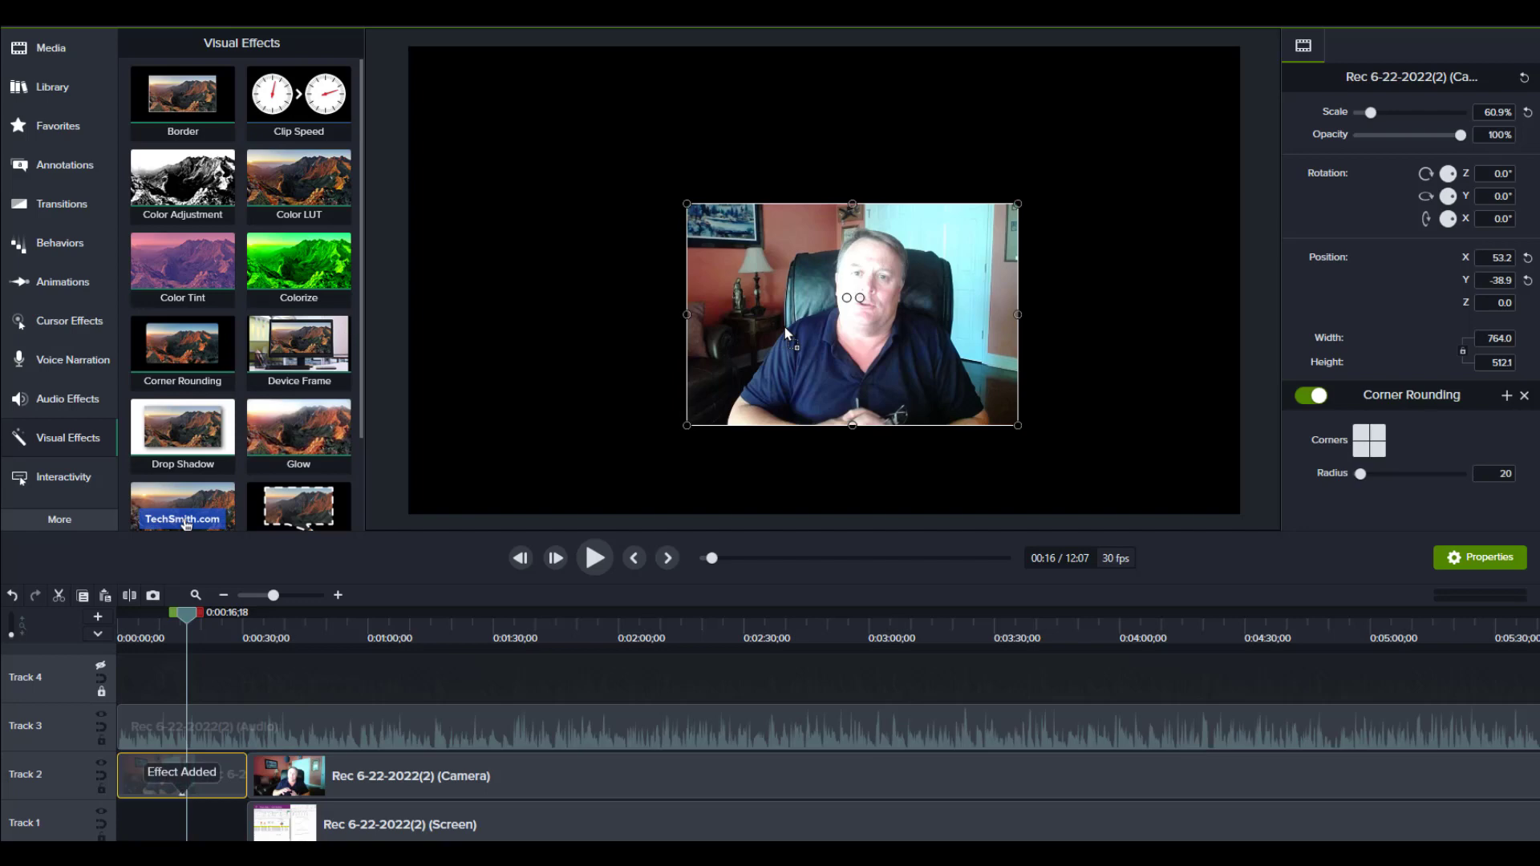
pyautogui.click(1120, 325)
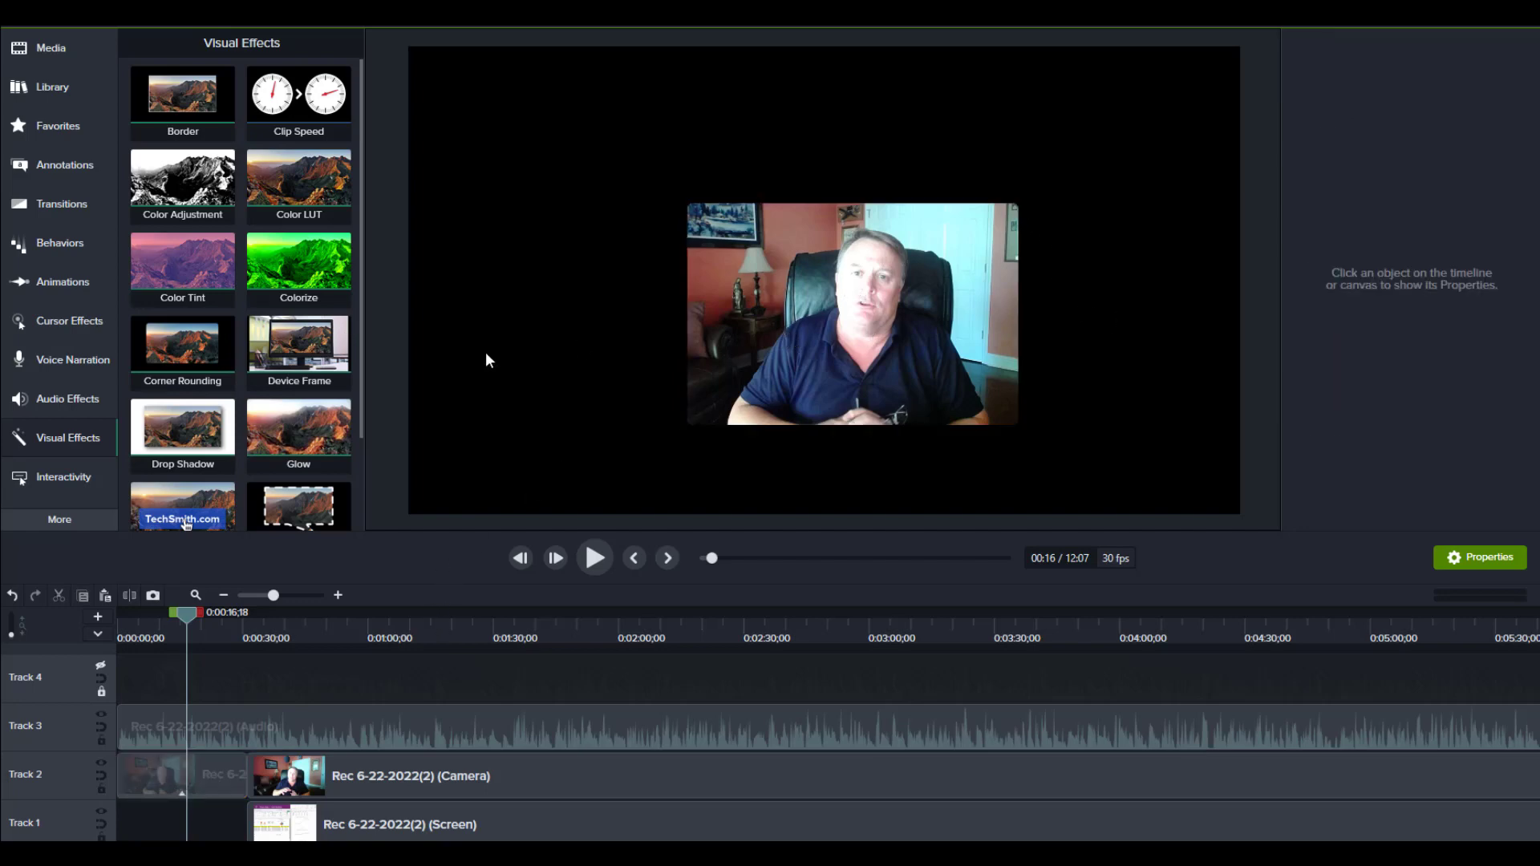
# Apply the Device Frame effect to the opening camera segment.
pyautogui.moveTo(301, 350); pyautogui.dragTo(843, 333)
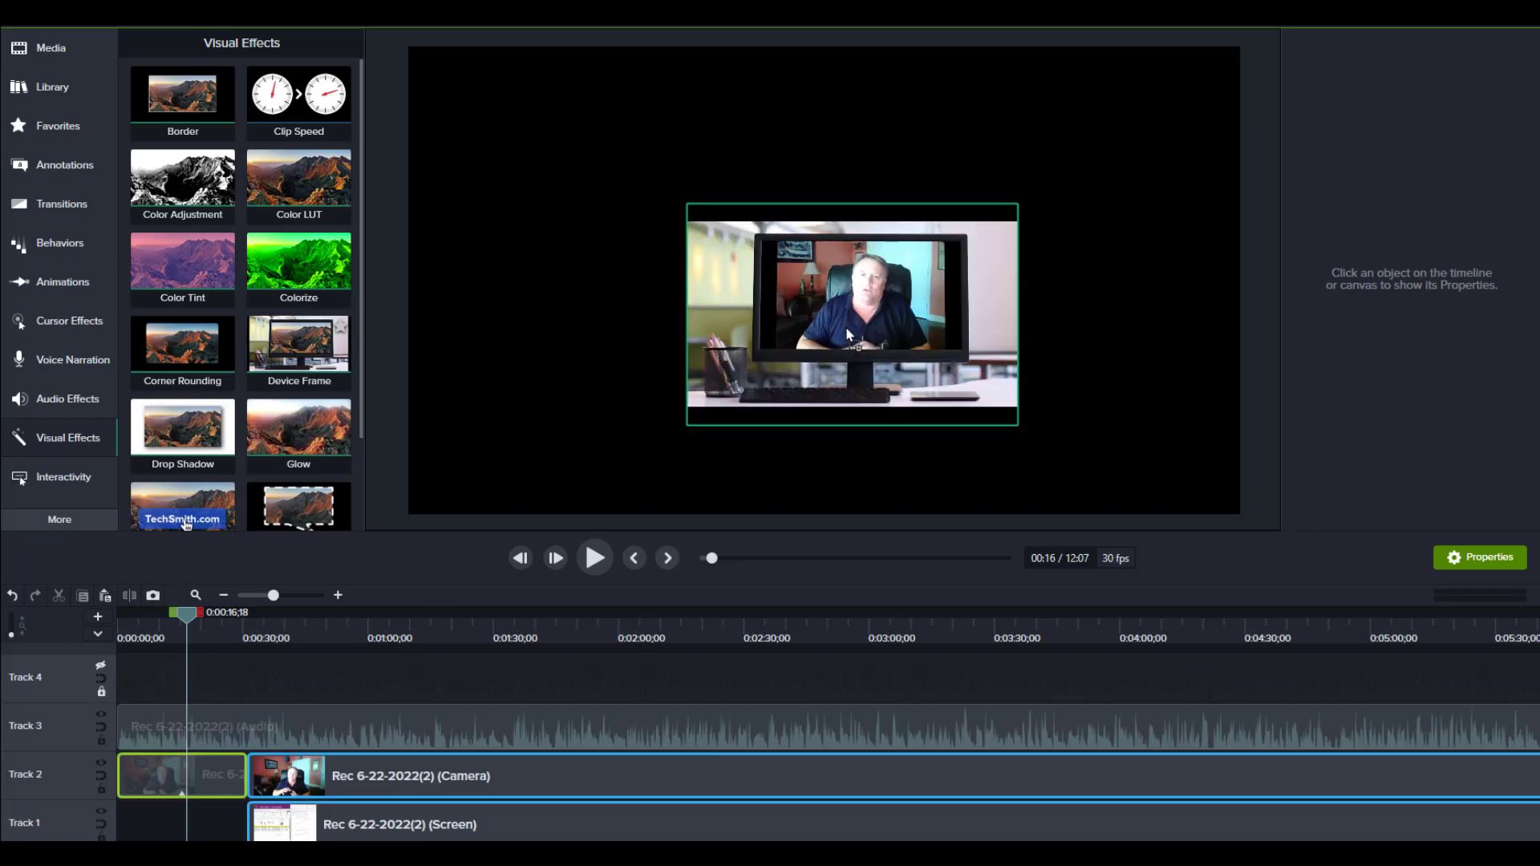
pyautogui.click(1093, 403)
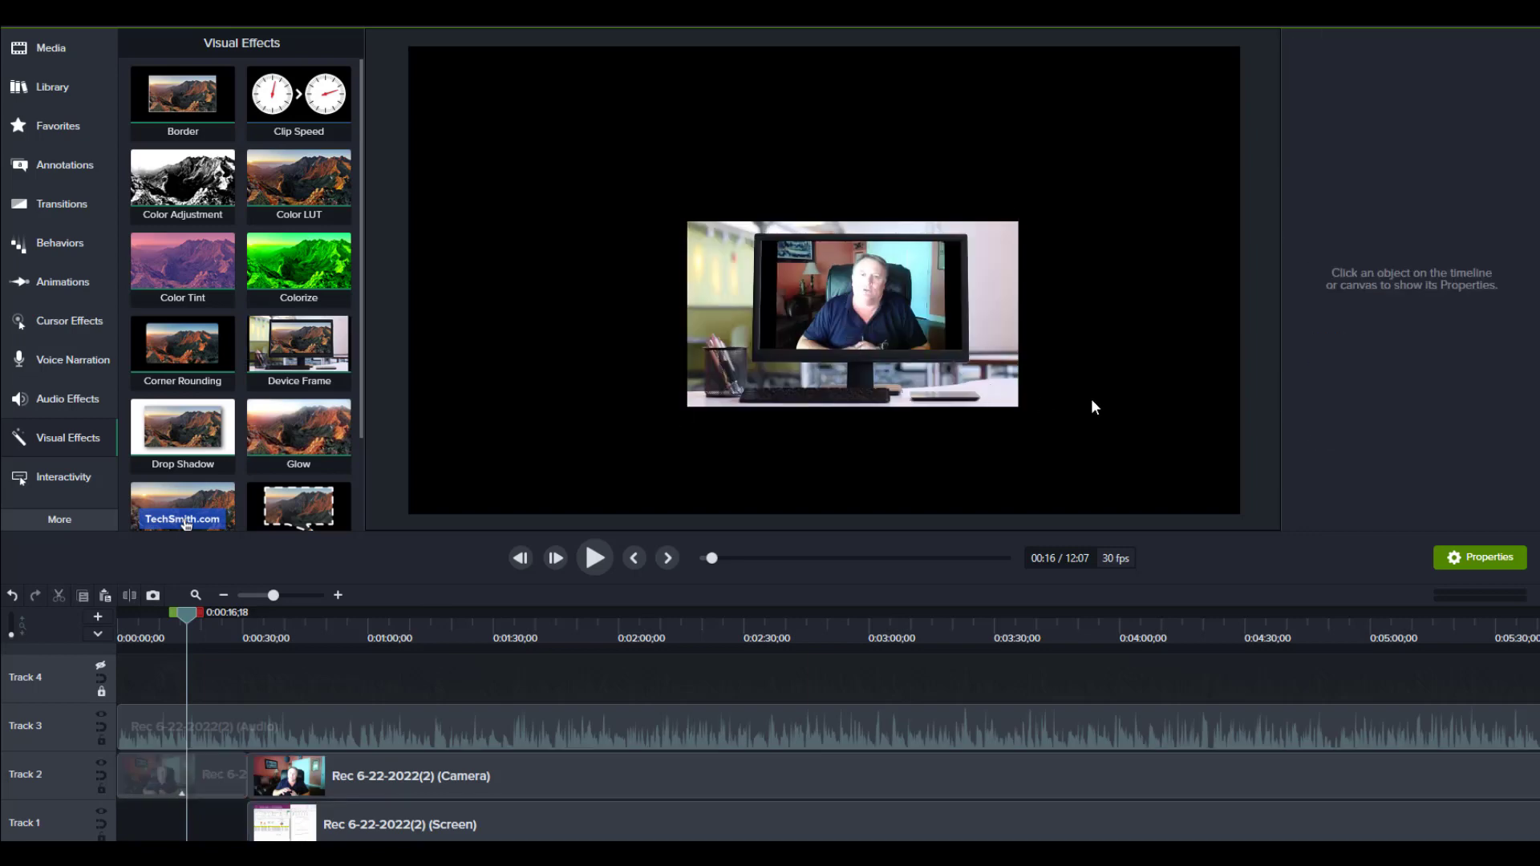
pyautogui.click(882, 377)
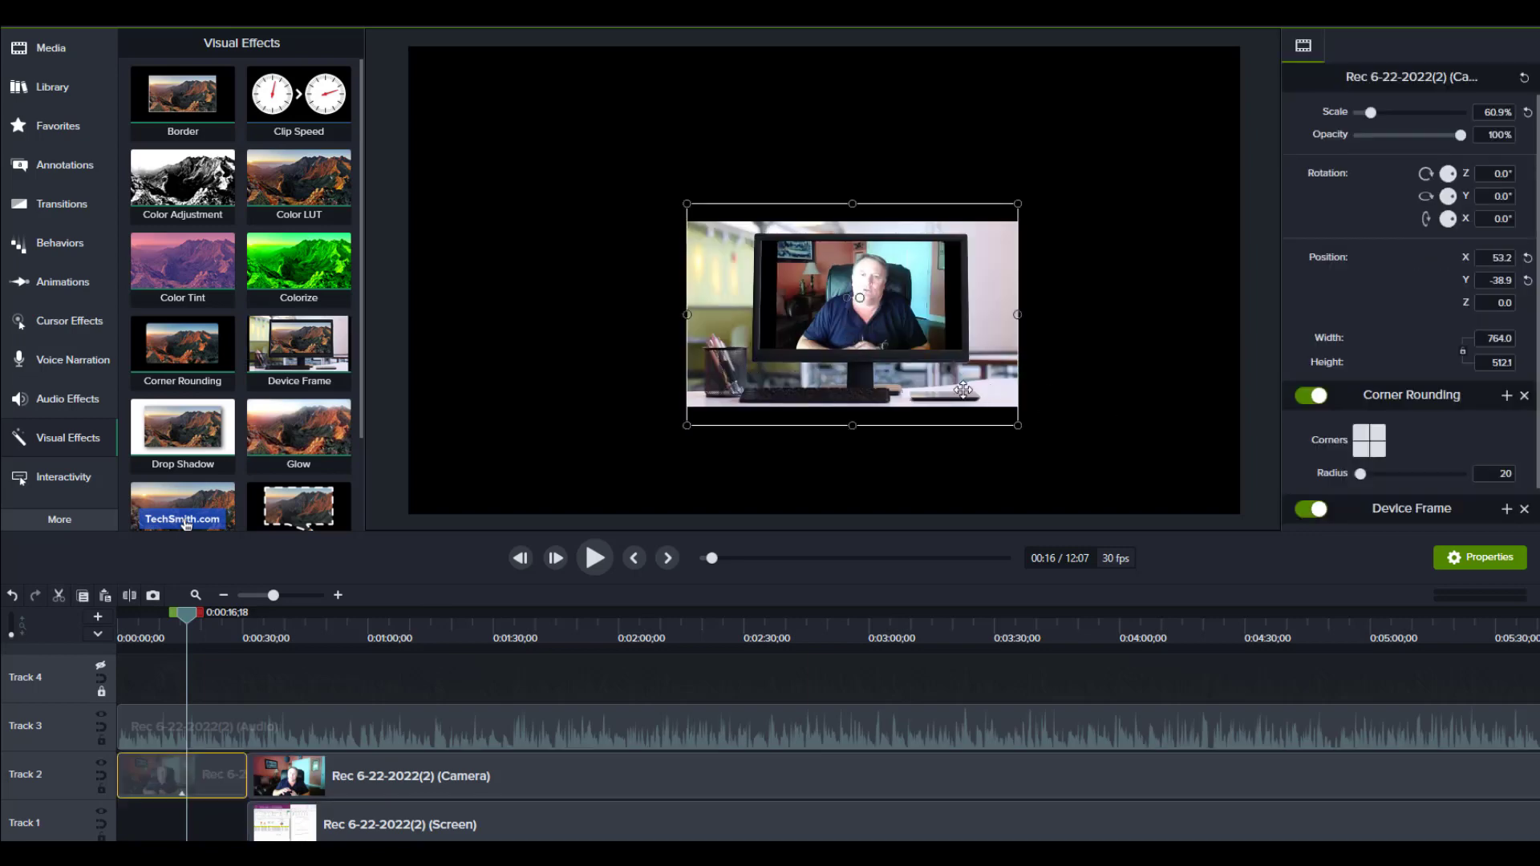
# Enlarge the framed camera segment to about 155.2% scale and position it at about X -33.1, Y 99.3 so it fills the canvas.
pyautogui.moveTo(963, 390); pyautogui.dragTo(746, 272)
pyautogui.click(841, 303)
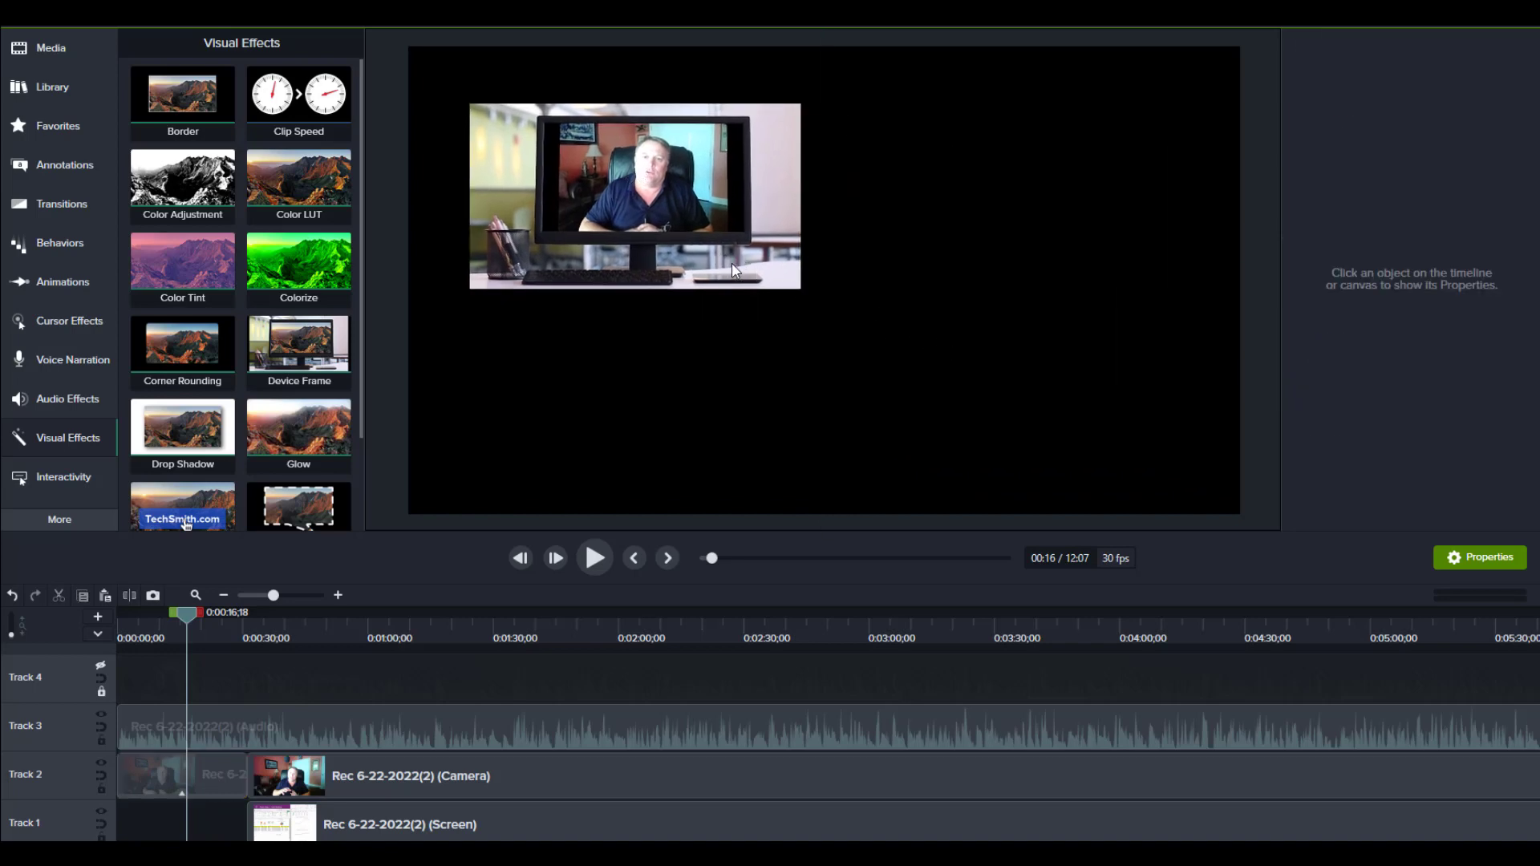
pyautogui.click(751, 276)
pyautogui.moveTo(800, 308); pyautogui.dragTo(1148, 471)
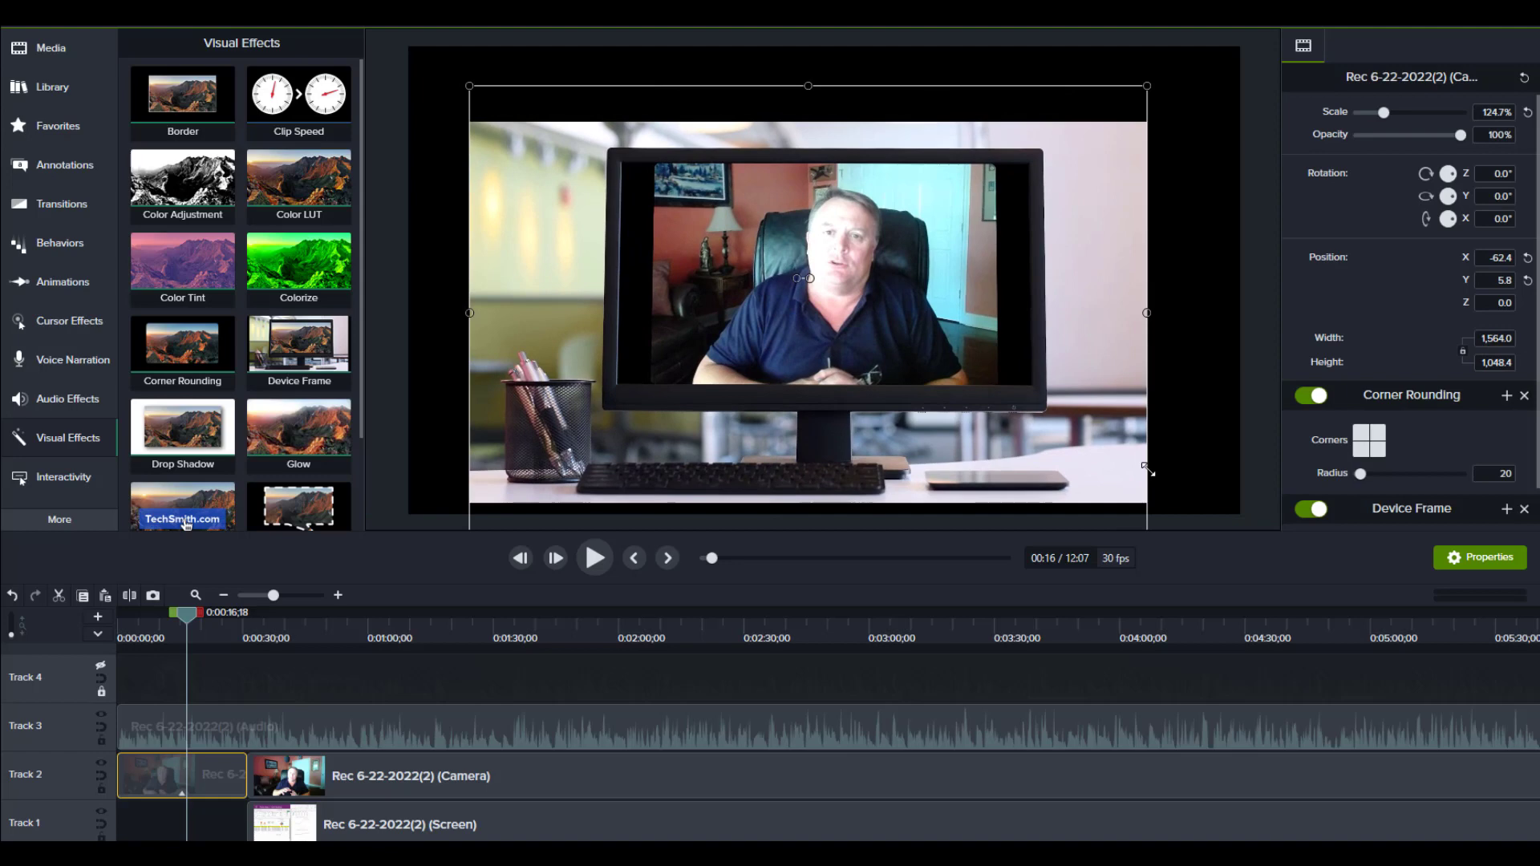
pyautogui.moveTo(1141, 90); pyautogui.dragTo(1237, 32)
pyautogui.moveTo(1110, 343); pyautogui.dragTo(1059, 343)
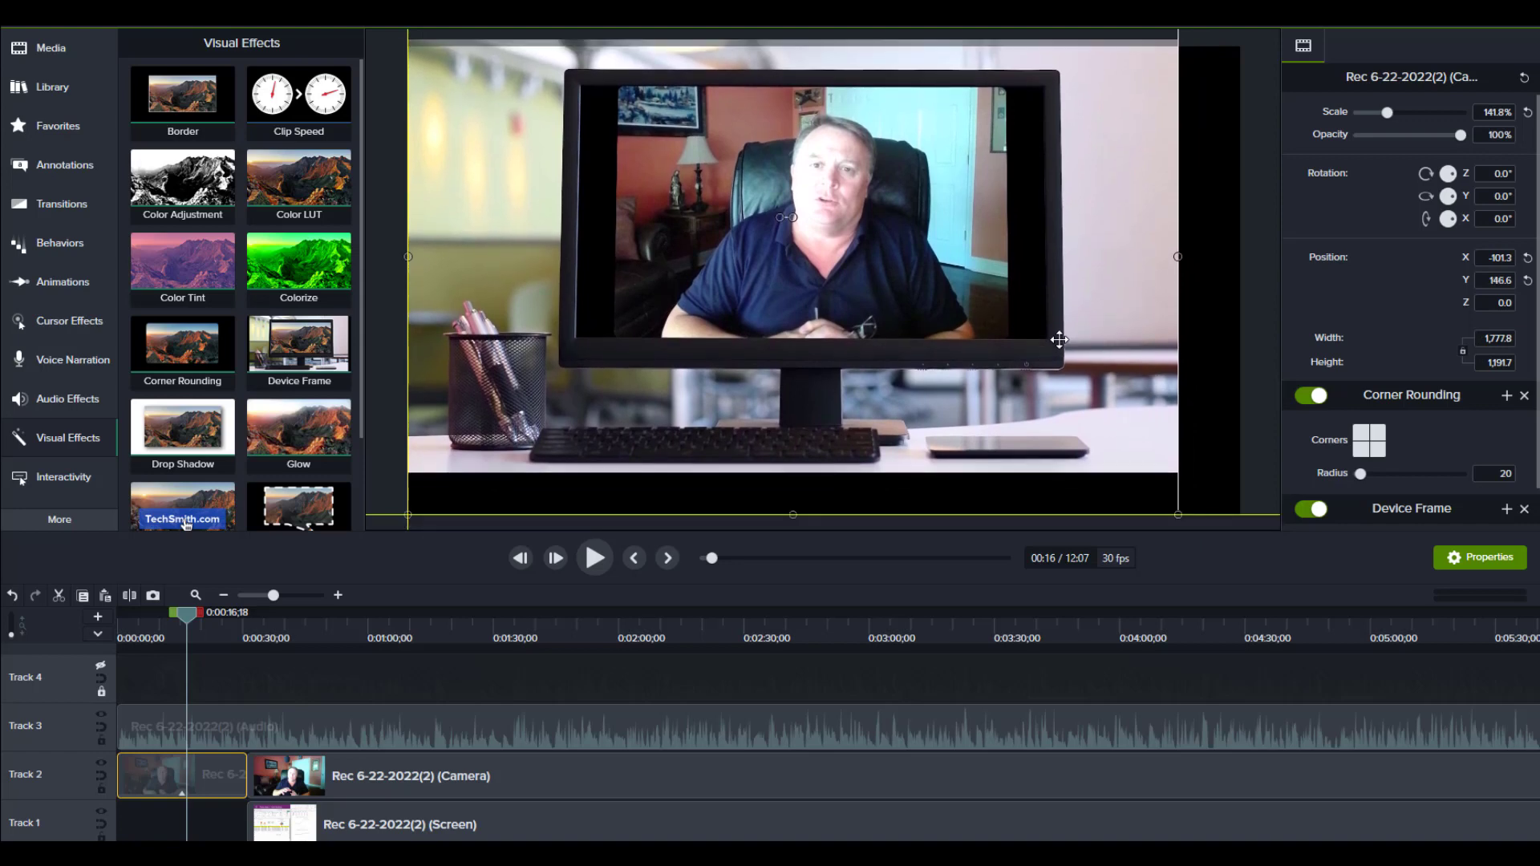
pyautogui.moveTo(1177, 514); pyautogui.dragTo(1248, 552)
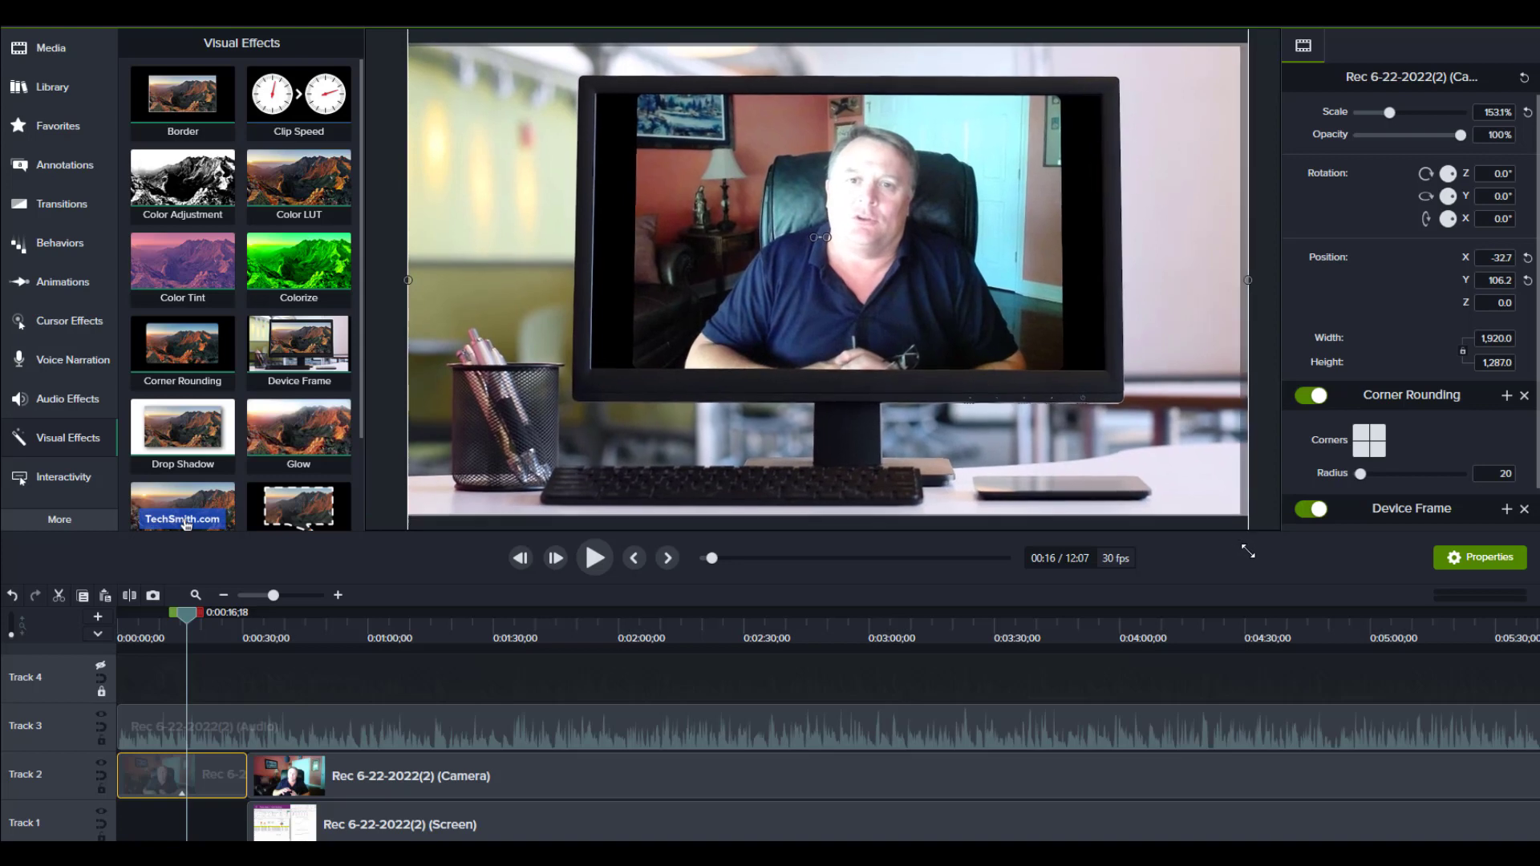
pyautogui.click(1260, 457)
pyautogui.click(1153, 442)
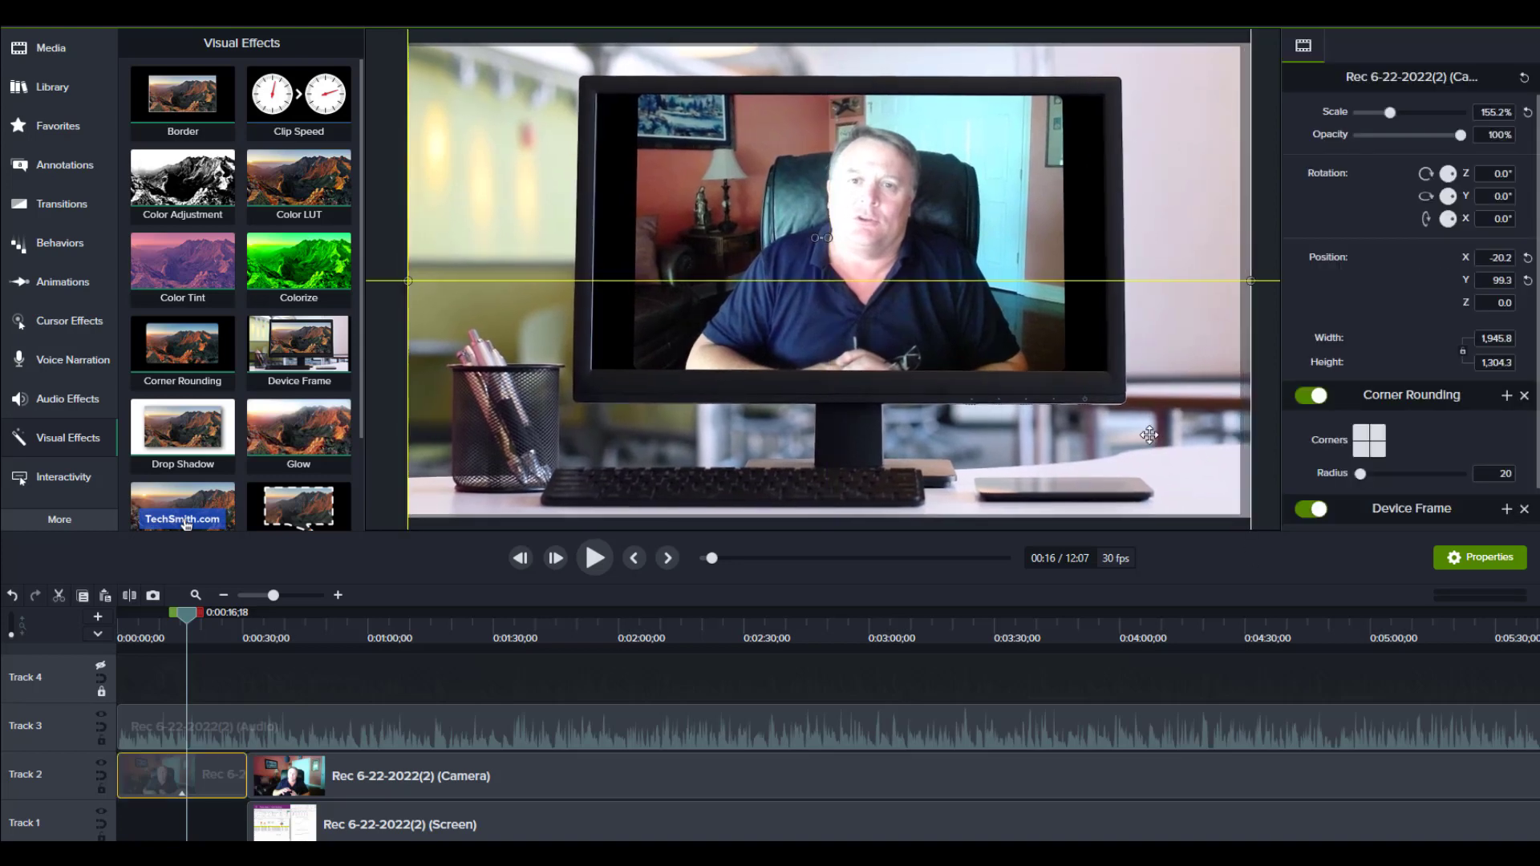
pyautogui.moveTo(1150, 434); pyautogui.dragTo(1144, 435)
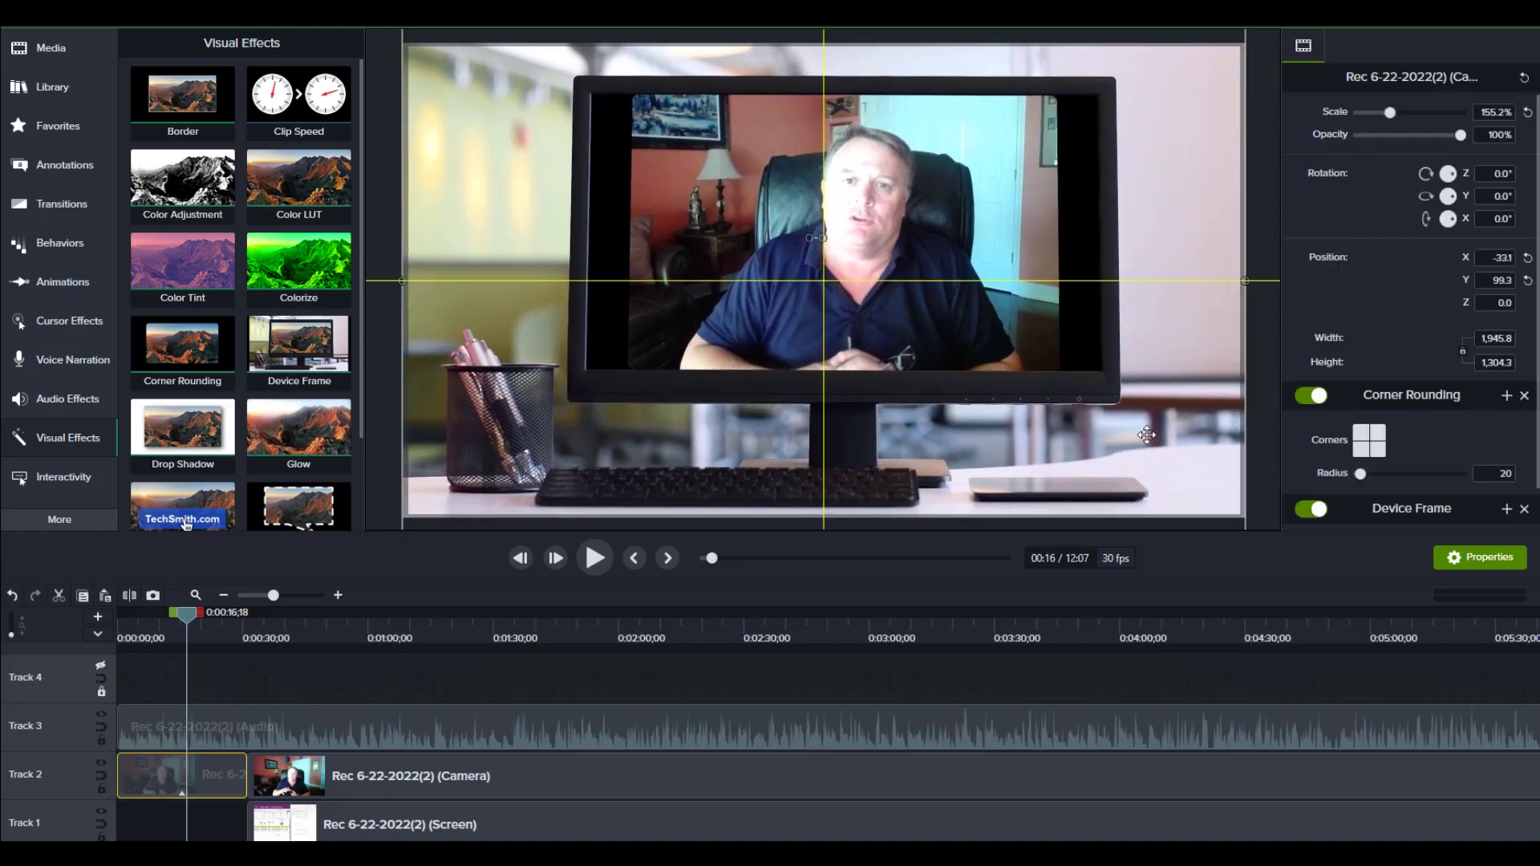
pyautogui.click(1263, 411)
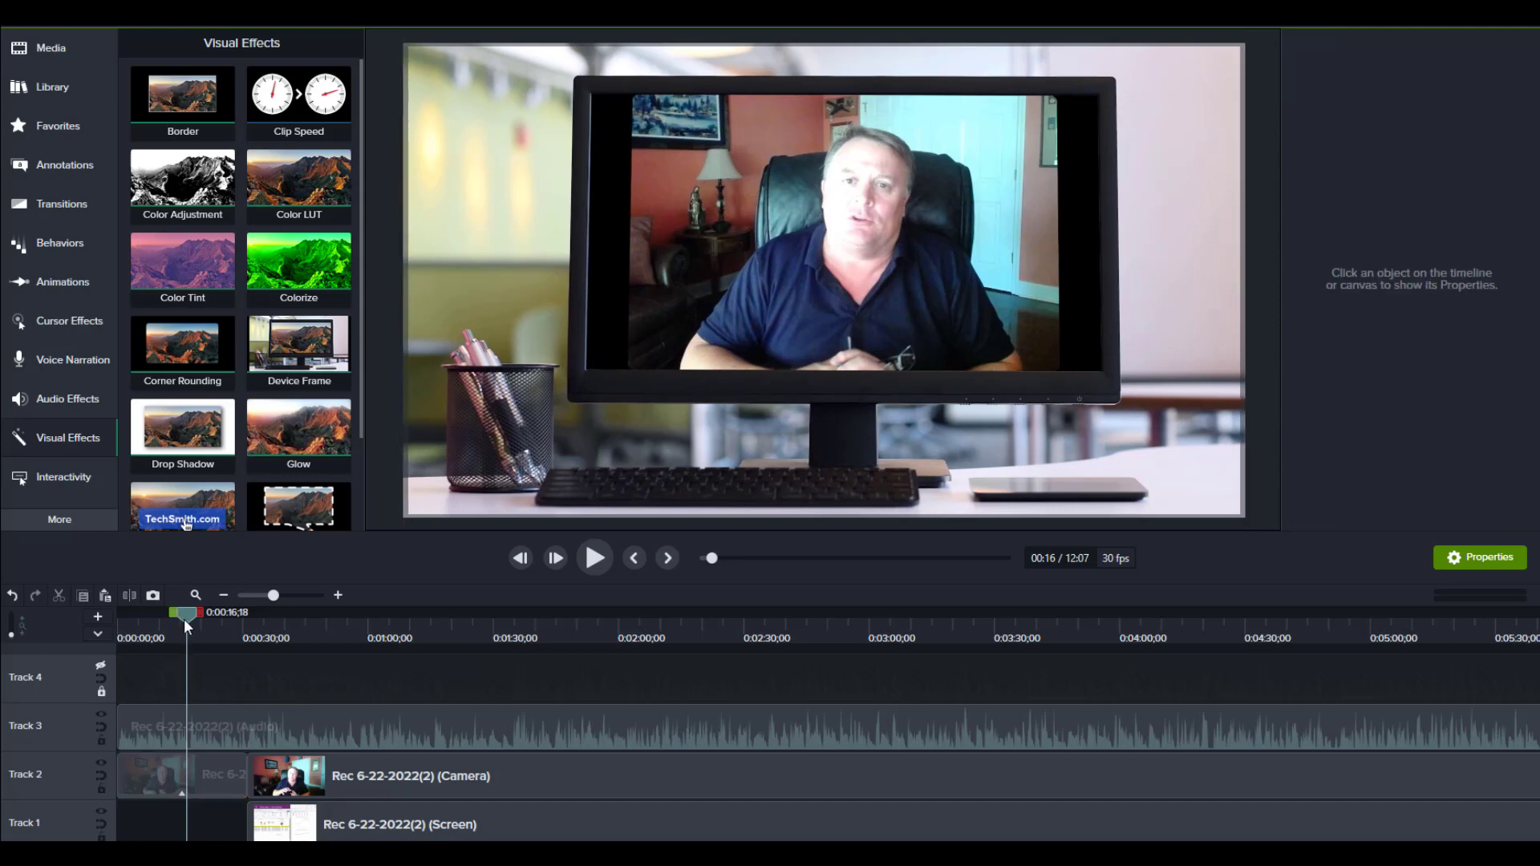
# Turn off Device Frame on the opening camera segment with the playhead at 0:00:21;05, and set the canvas zoom to 25%.
pyautogui.moveTo(184, 619)
pyautogui.mouseDown()
pyautogui.moveTo(142, 624)
pyautogui.moveTo(204, 625)
pyautogui.mouseUp()
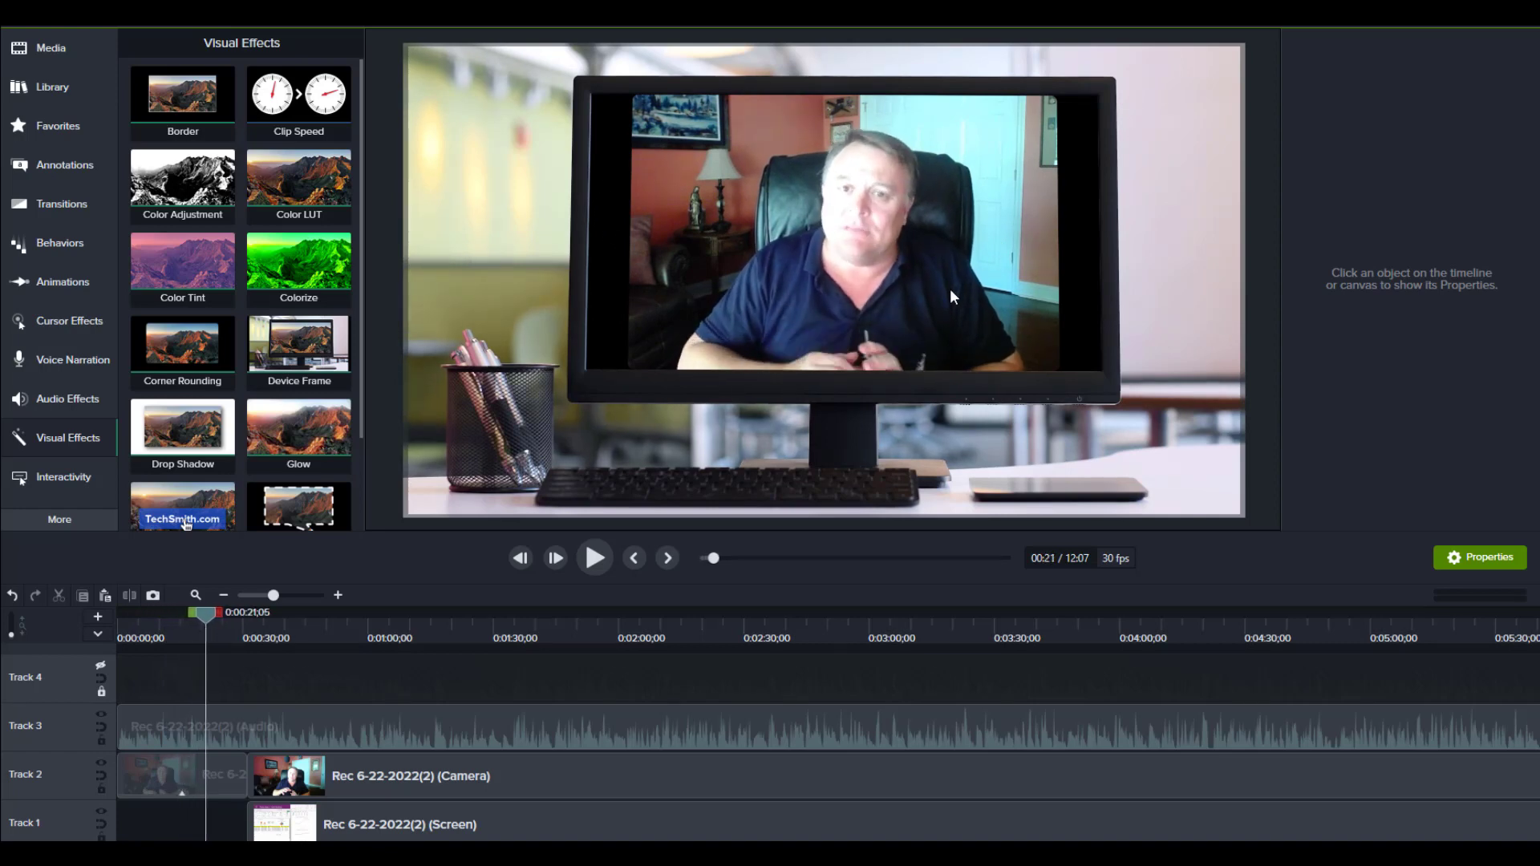
pyautogui.click(205, 769)
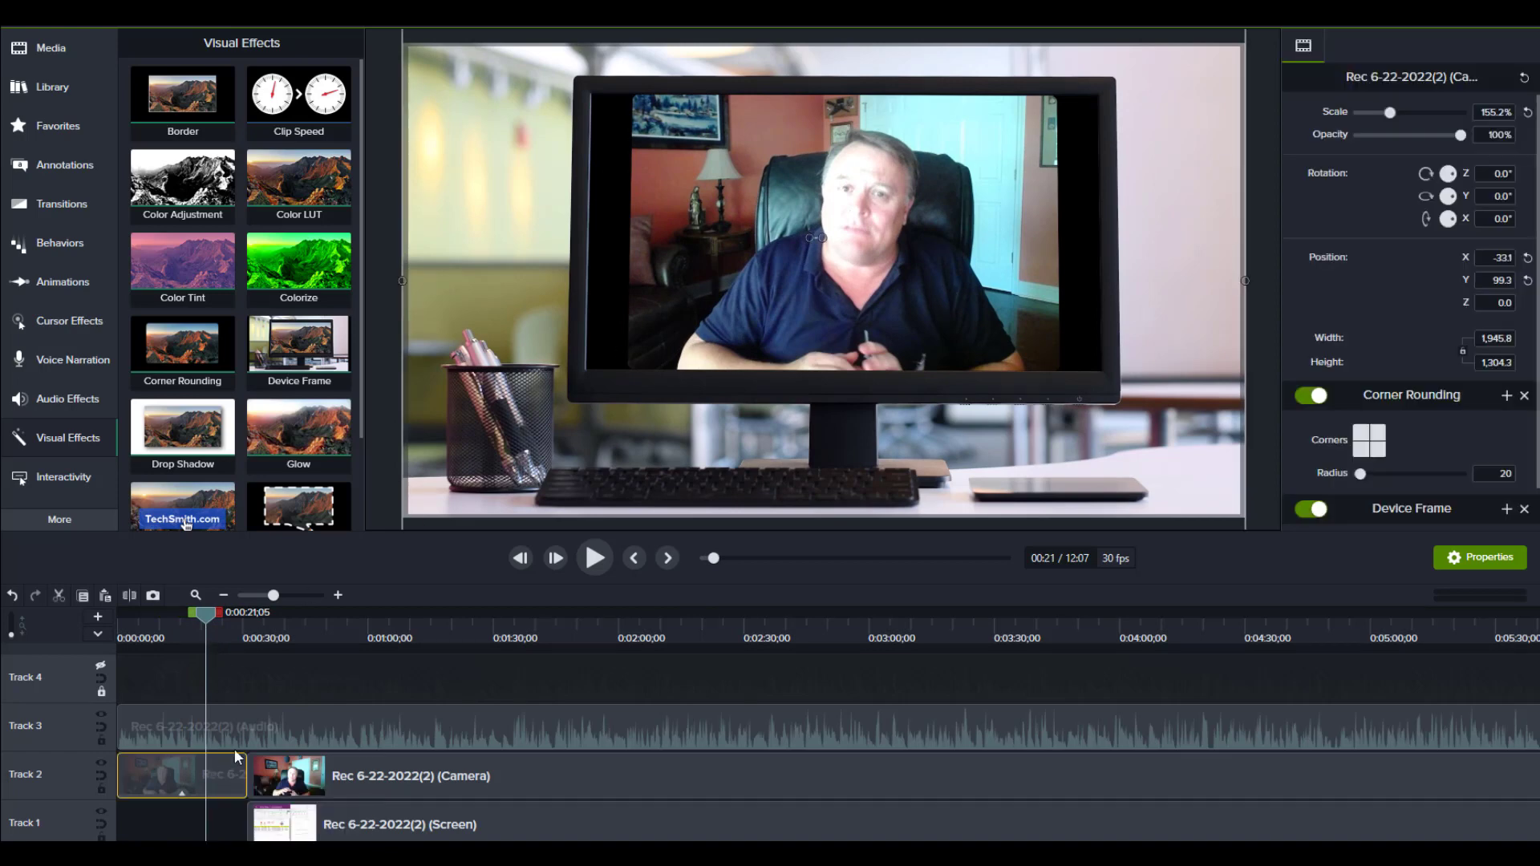
pyautogui.click(1309, 512)
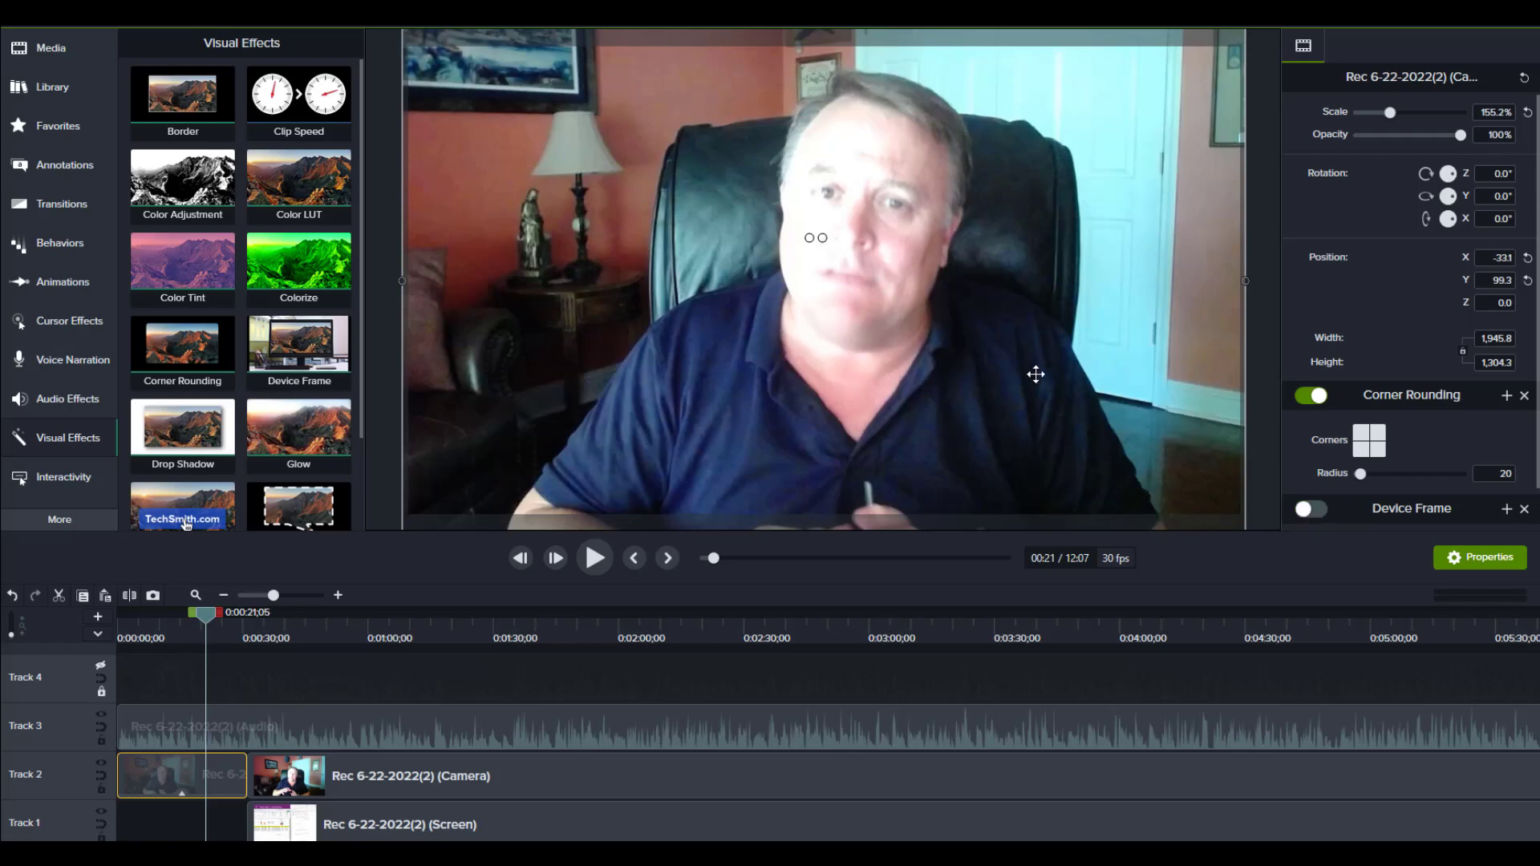
pyautogui.click(810, 26)
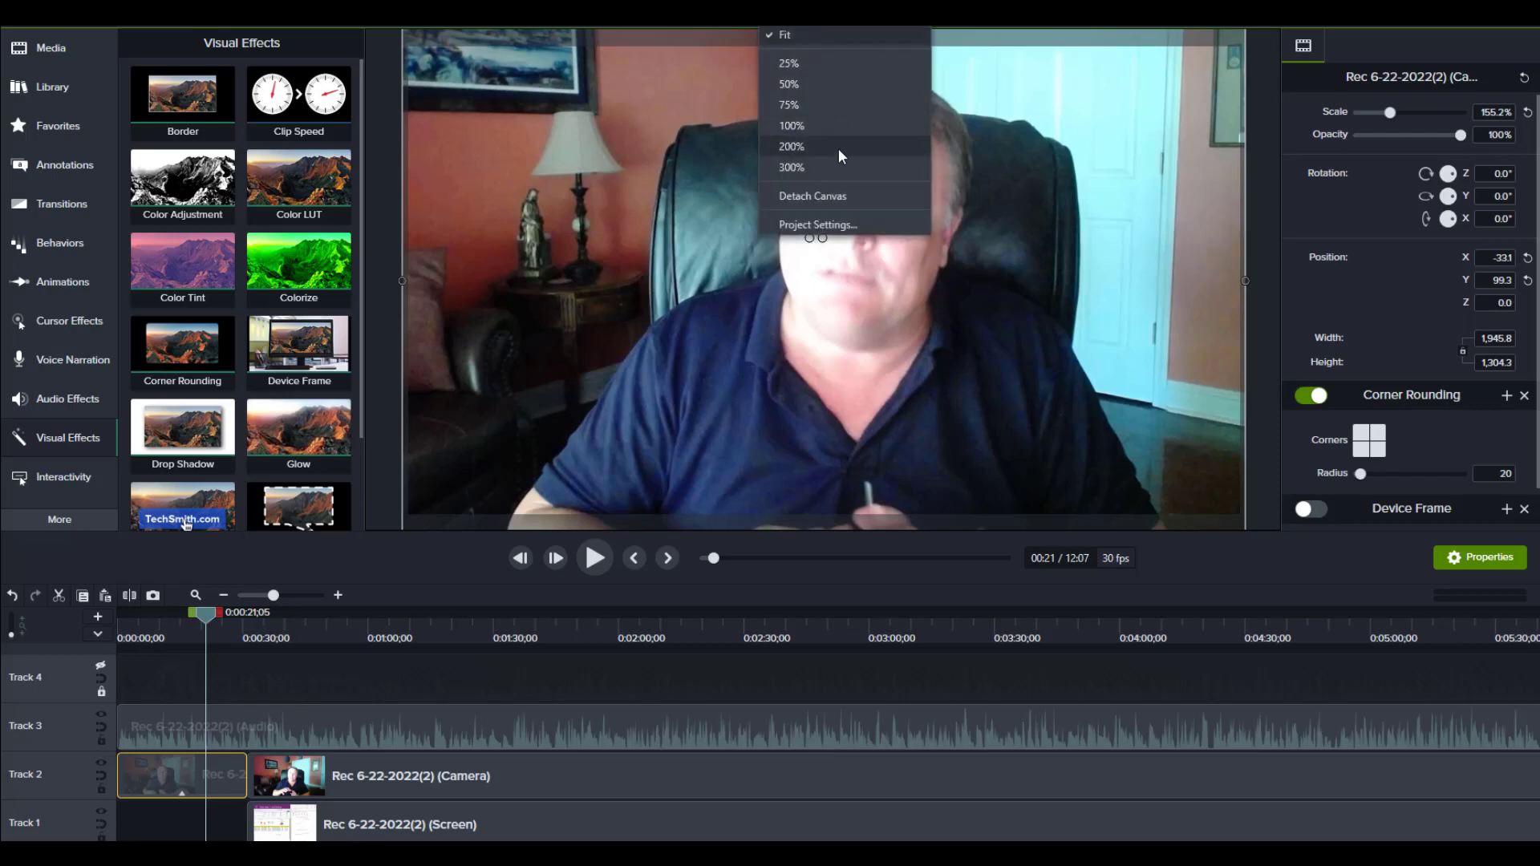
pyautogui.click(815, 64)
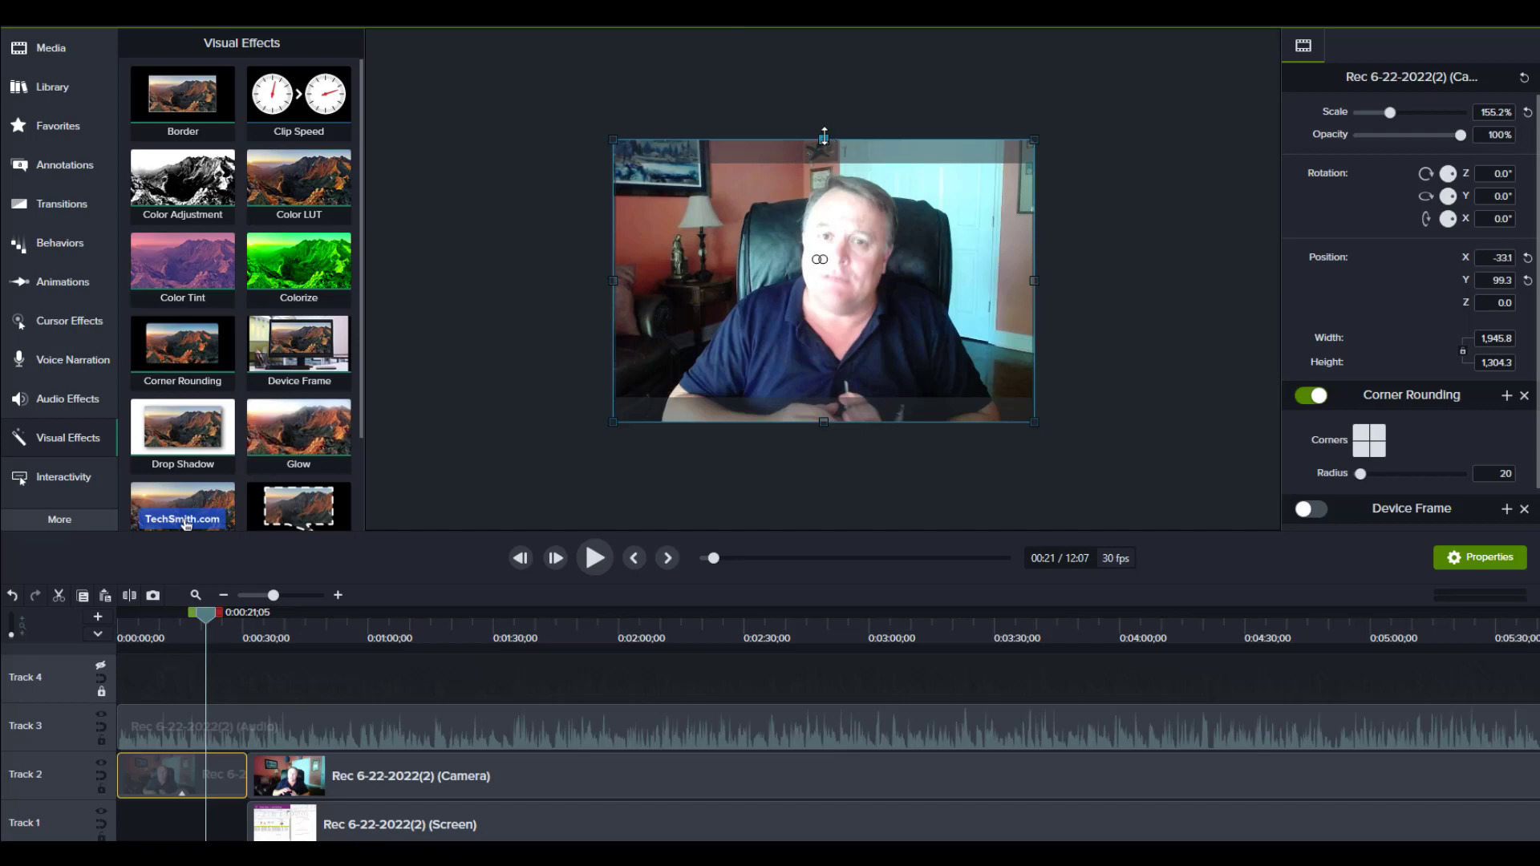
# Crop the opening camera segment's upper and lower overhang to a height of 1,080 and toggle Device Frame on and off.
pyautogui.moveTo(823, 138); pyautogui.dragTo(823, 163)
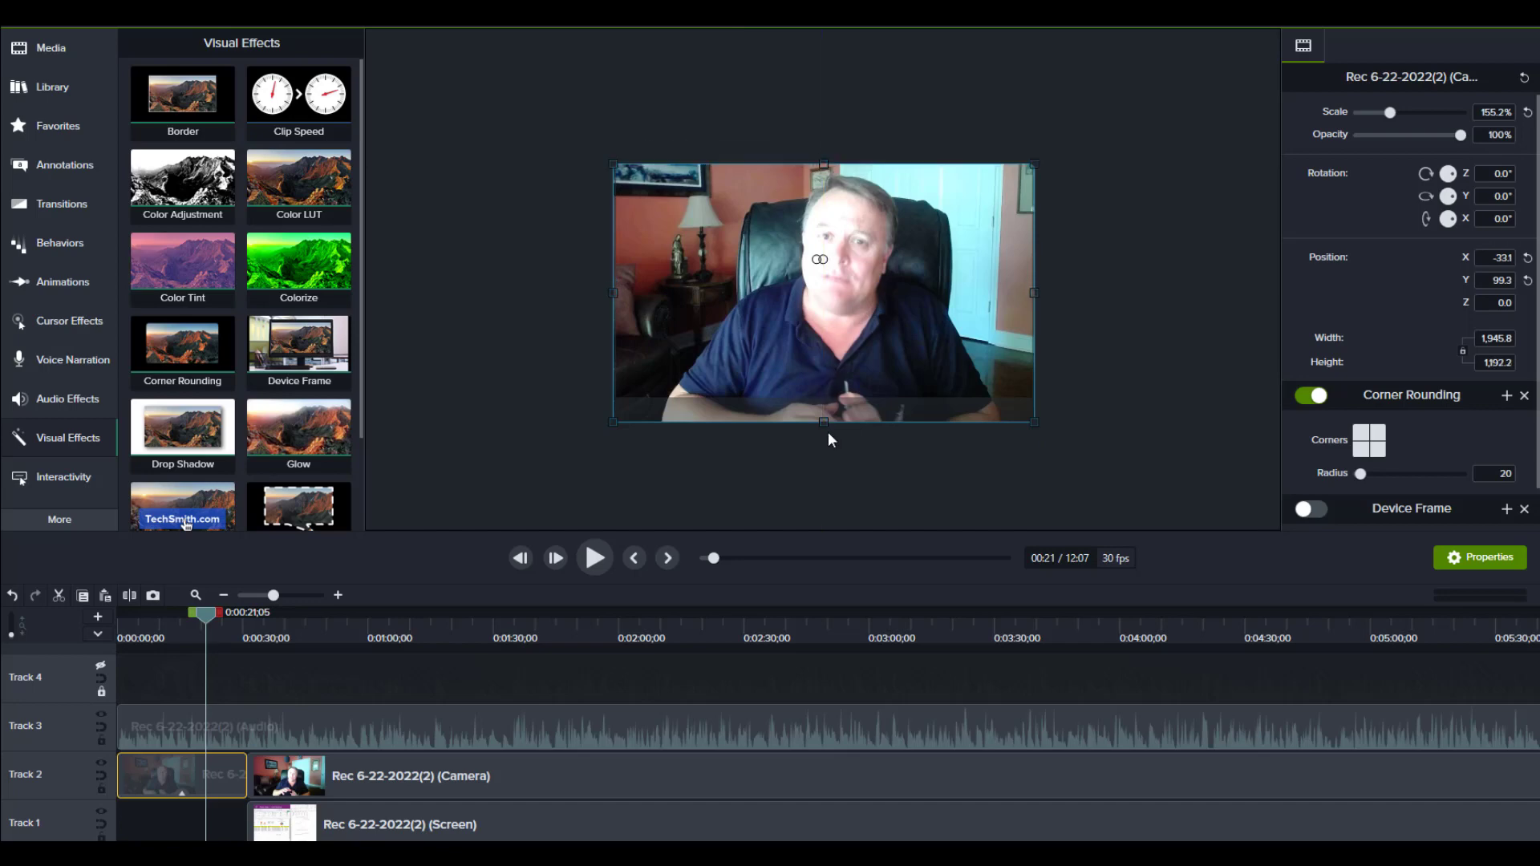
pyautogui.moveTo(824, 422); pyautogui.dragTo(823, 397)
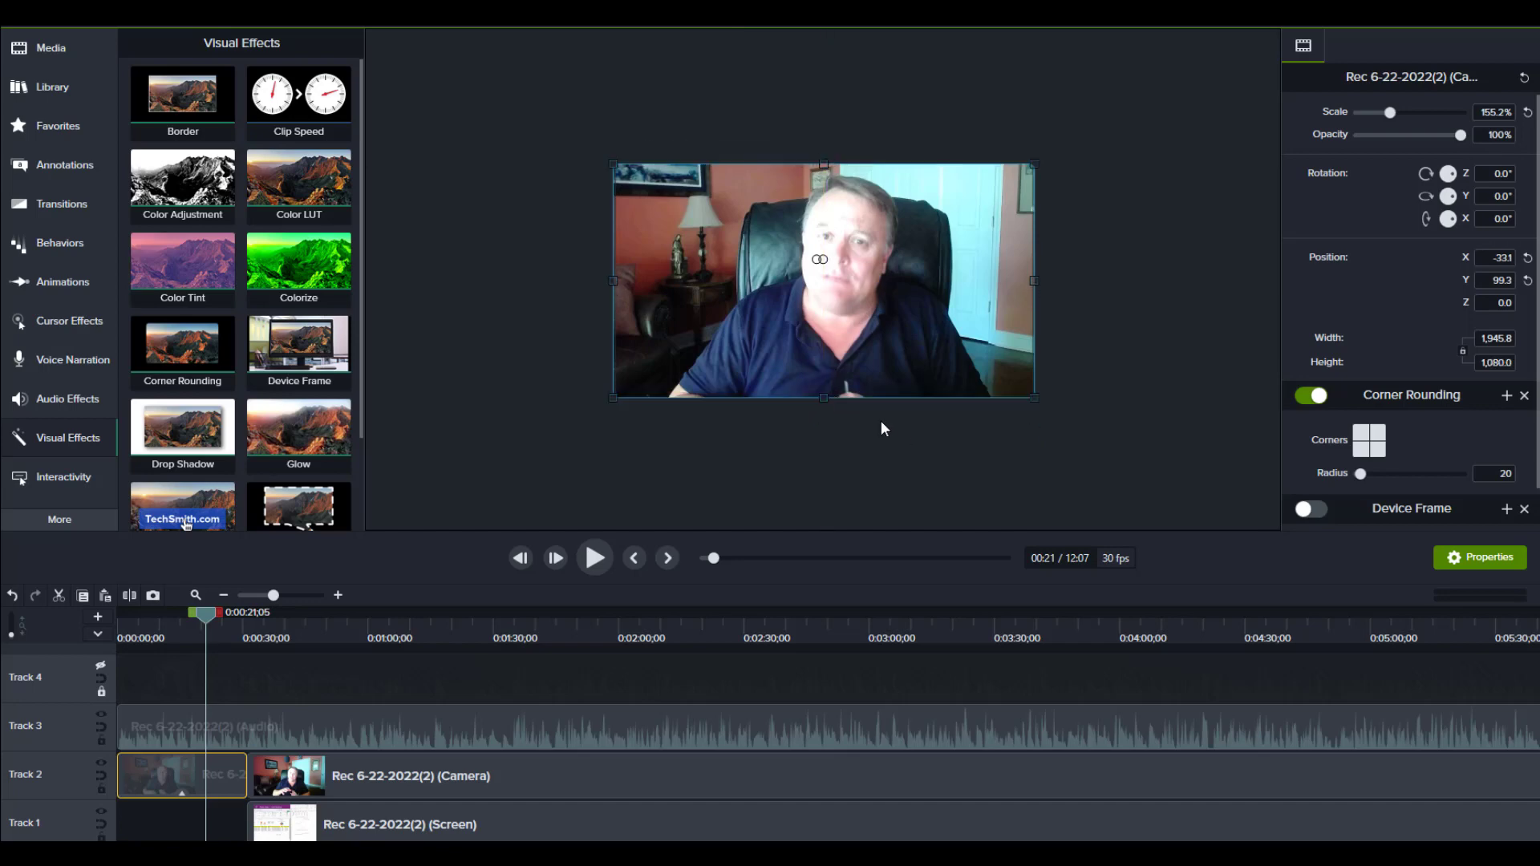
pyautogui.click(1315, 510)
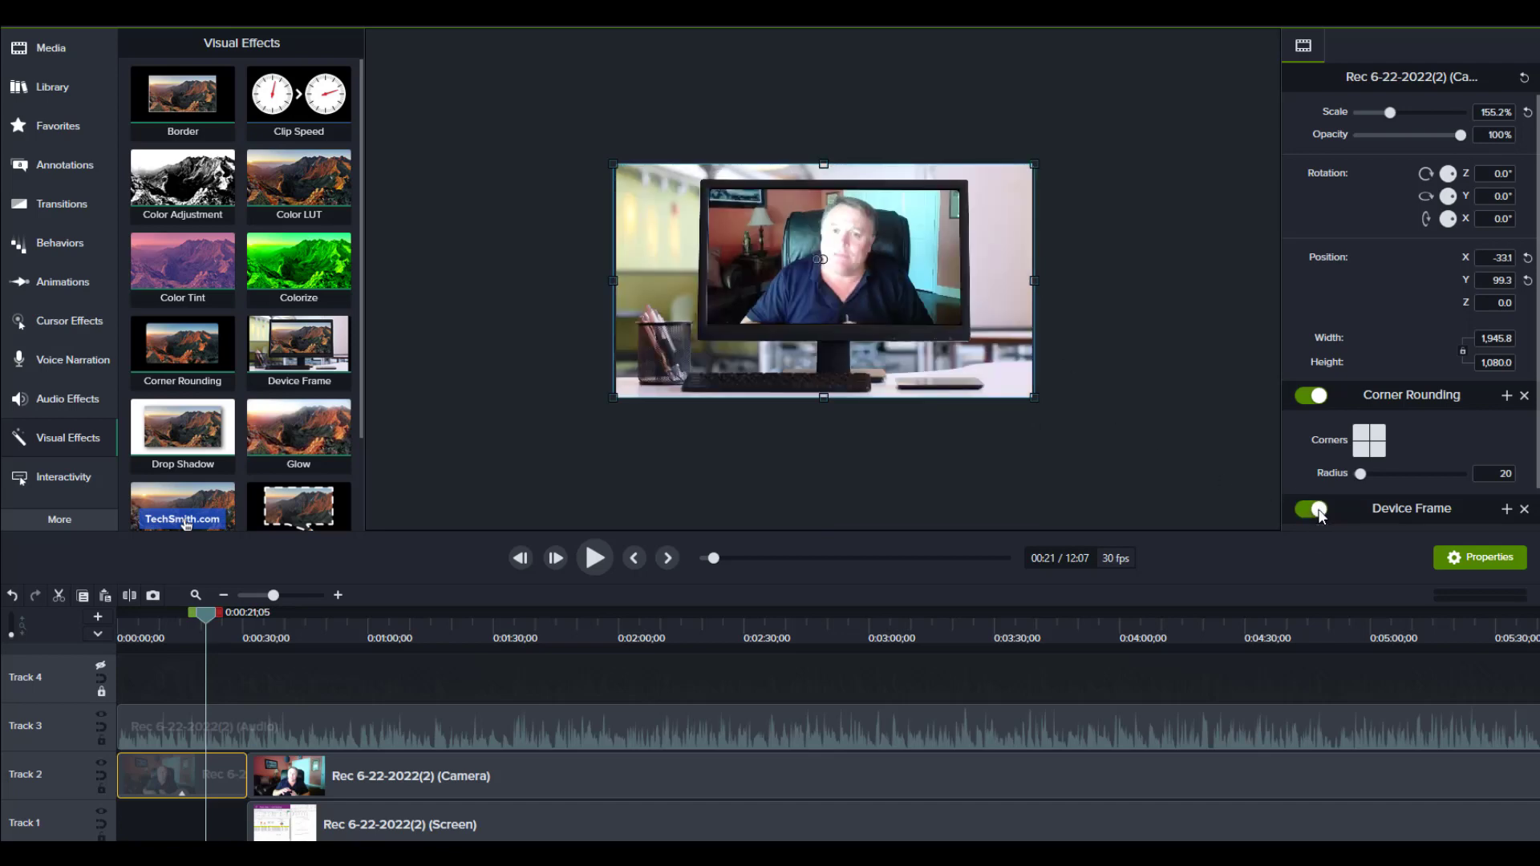
pyautogui.click(1306, 509)
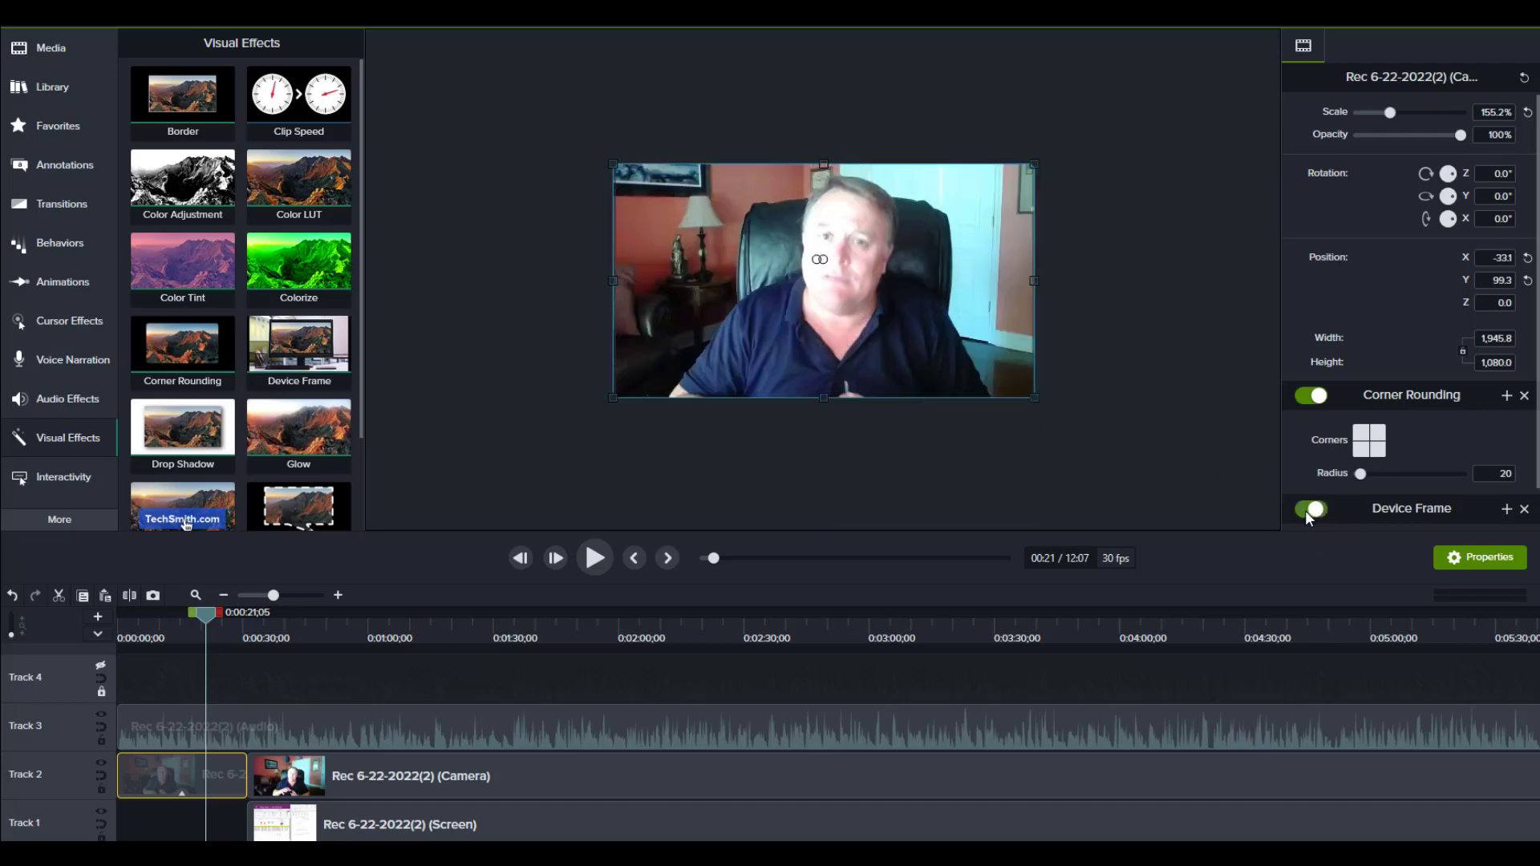
# Undo both crops and the Device Frame toggles on the opening camera segment.
pyautogui.hotkey('ctrl', 'z')
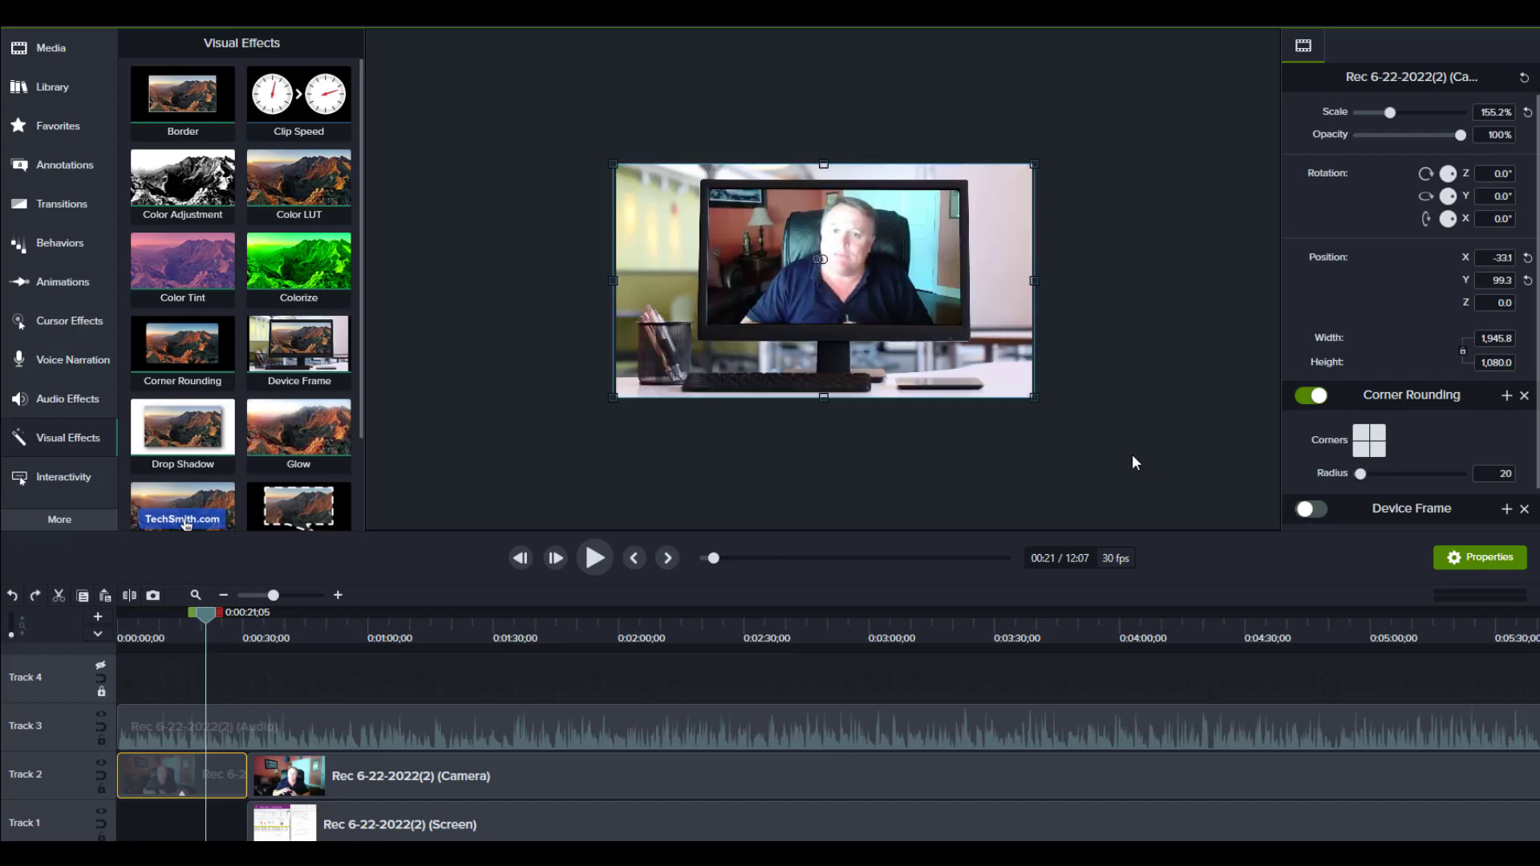
pyautogui.hotkey('ctrl', 'z')
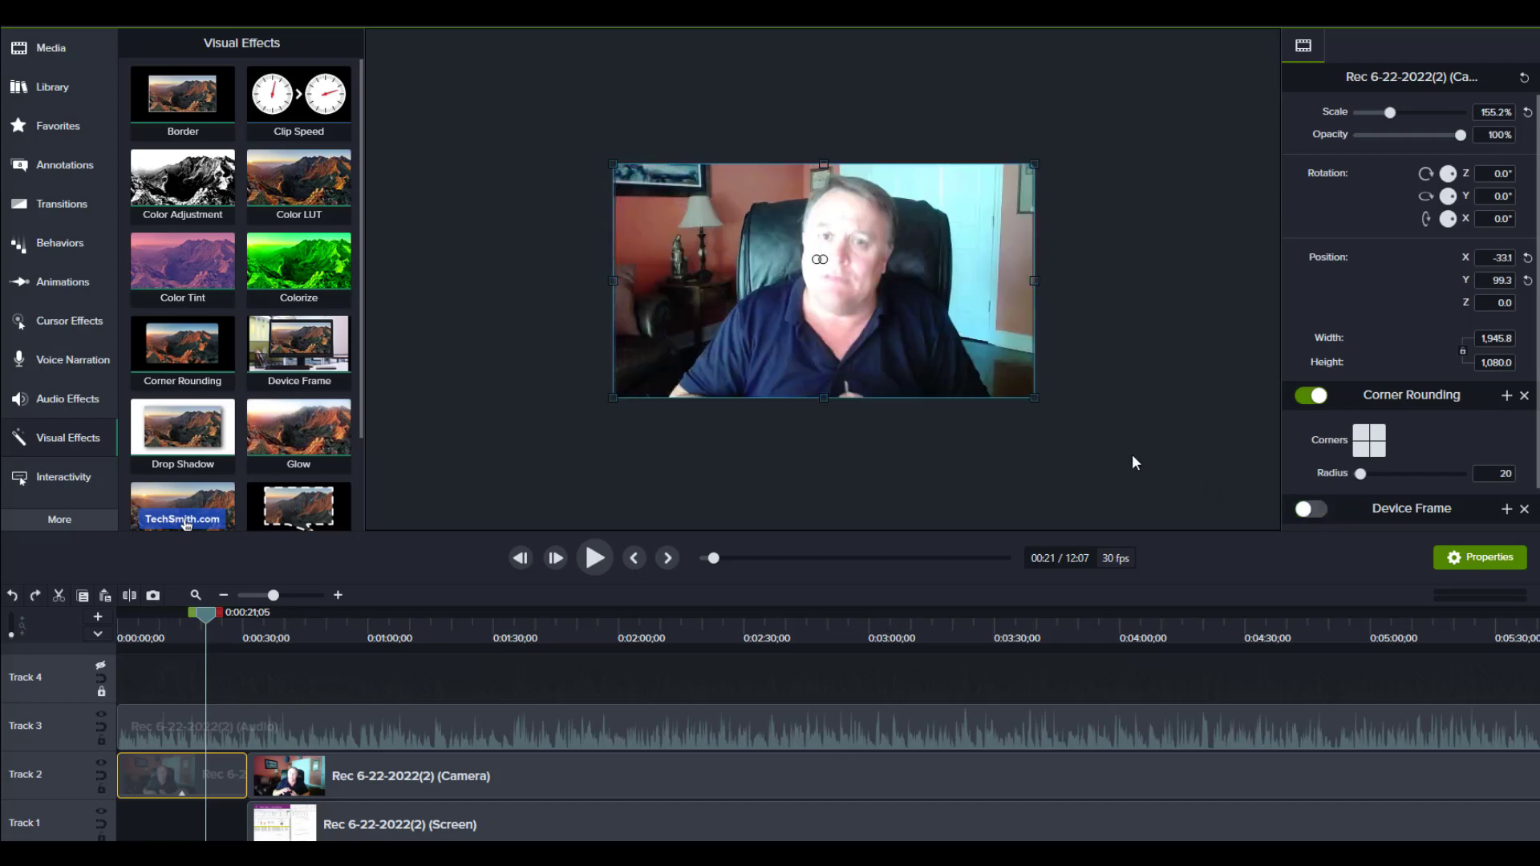
pyautogui.click(693, 14)
pyautogui.hotkey('ctrl', 'z')
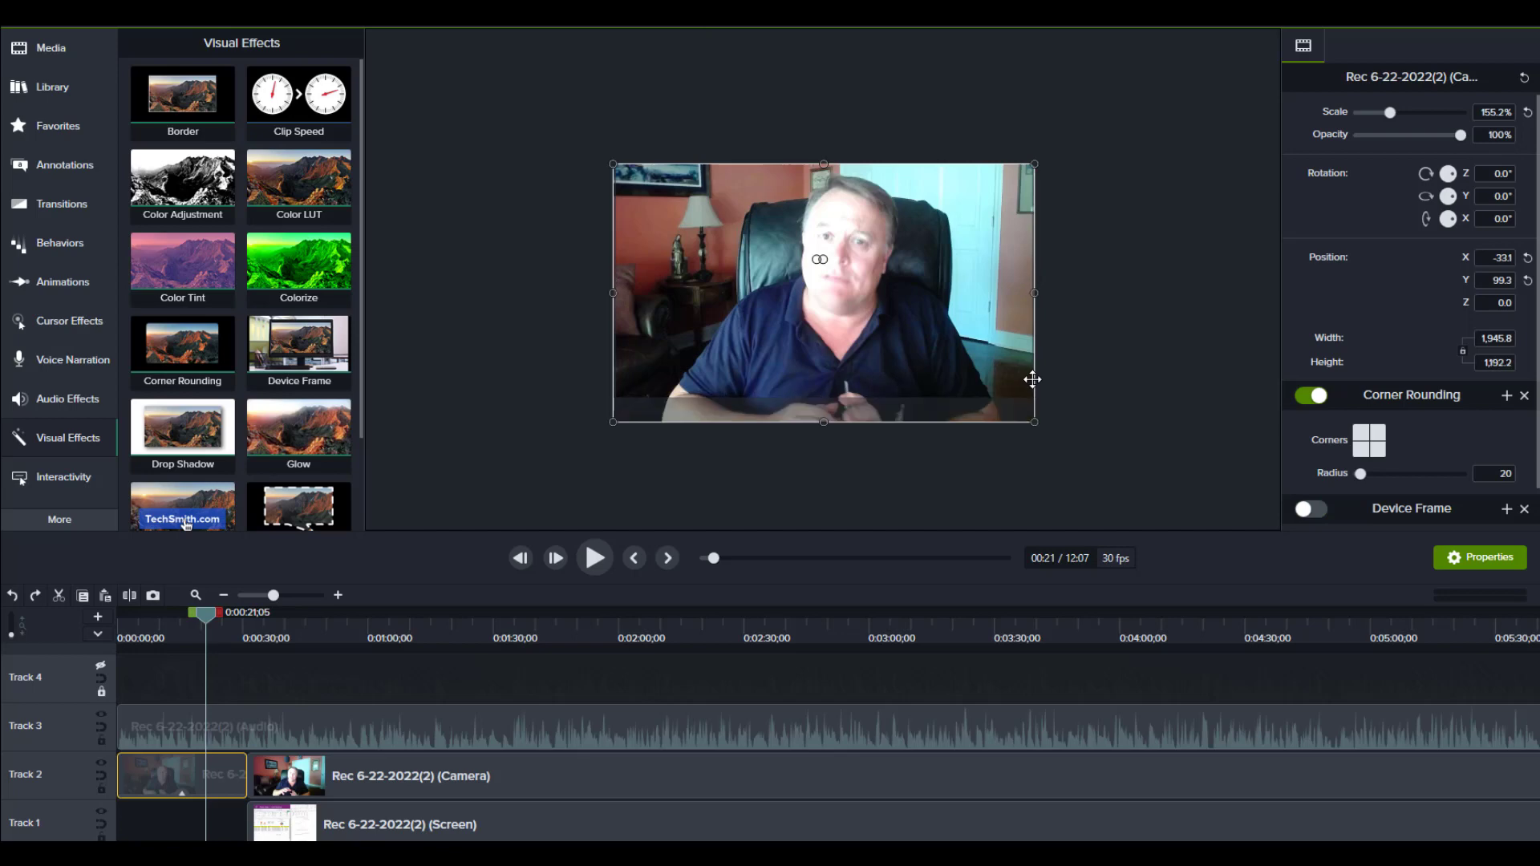
pyautogui.hotkey('ctrl', 'z')
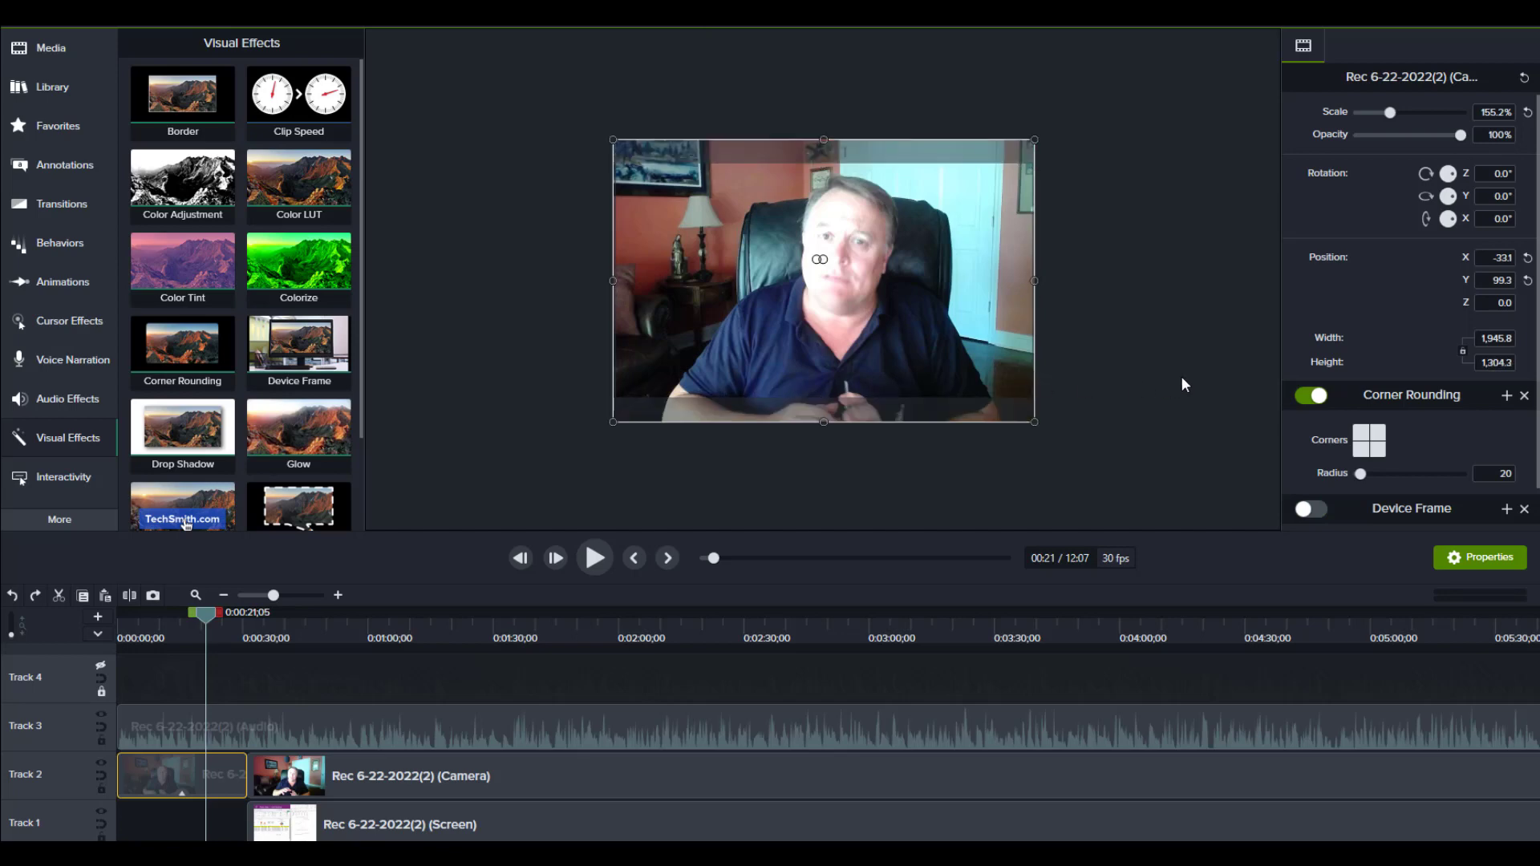
pyautogui.hotkey('ctrl', 'z')
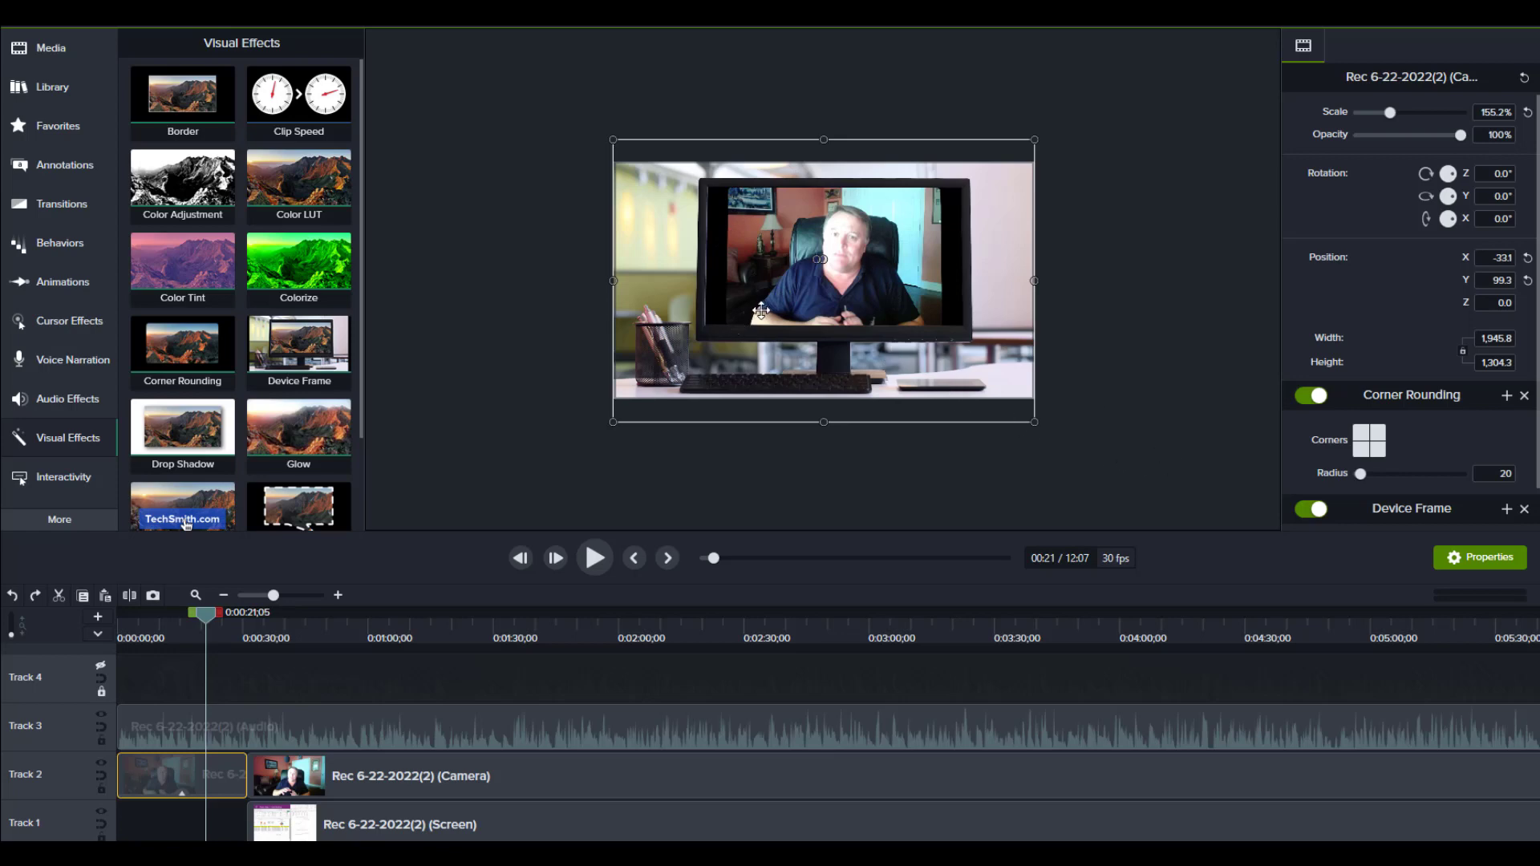
# With Device Frame turned off, crop the opening camera segment's upper and lower edges to the canvas at height 1,080, and turn the frame back on.
pyautogui.click(1311, 510)
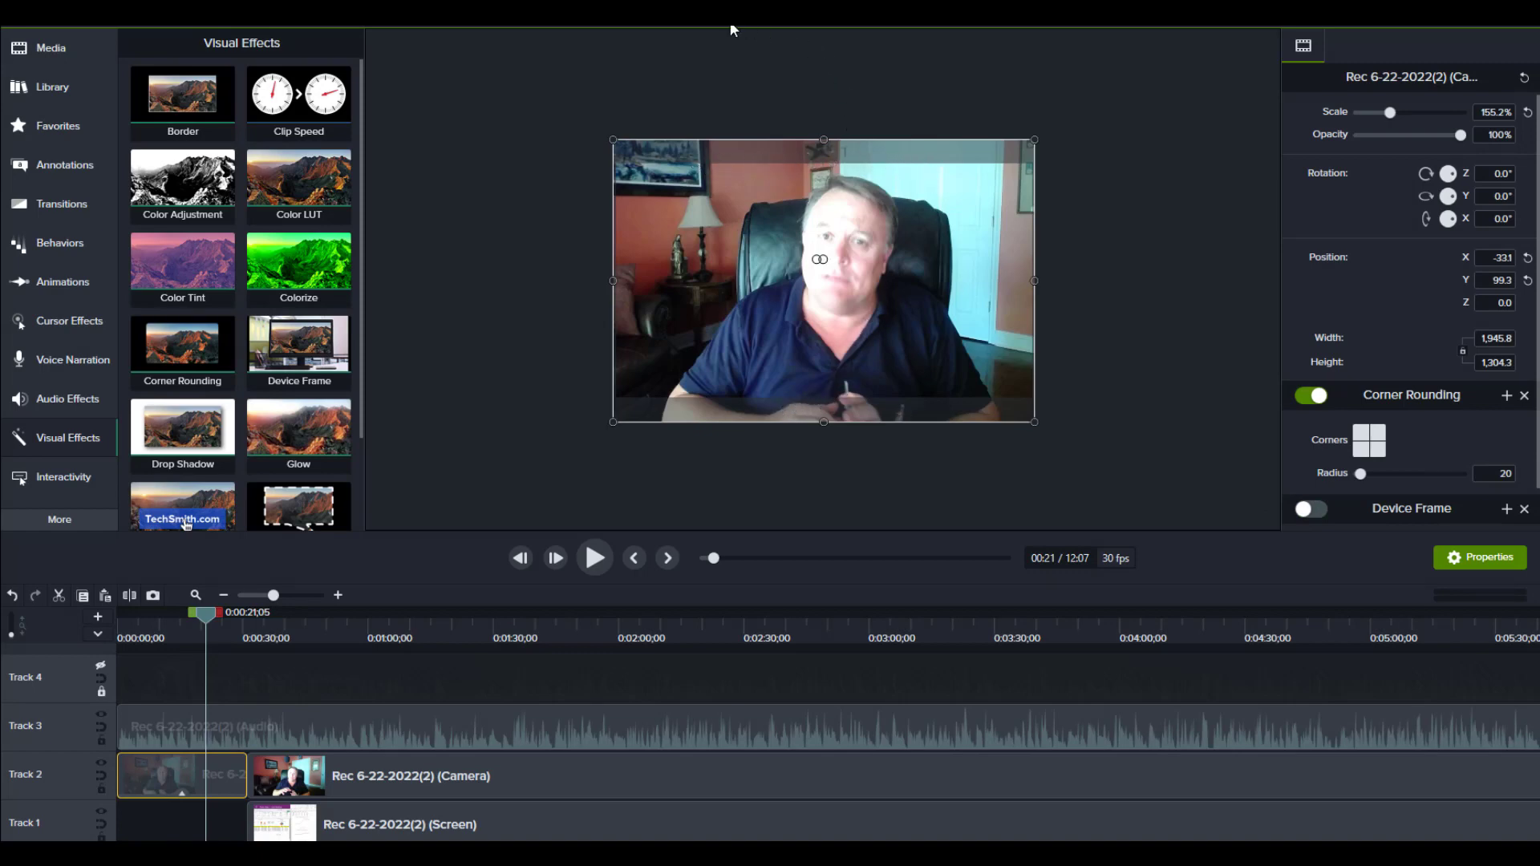
pyautogui.moveTo(824, 139); pyautogui.dragTo(824, 164)
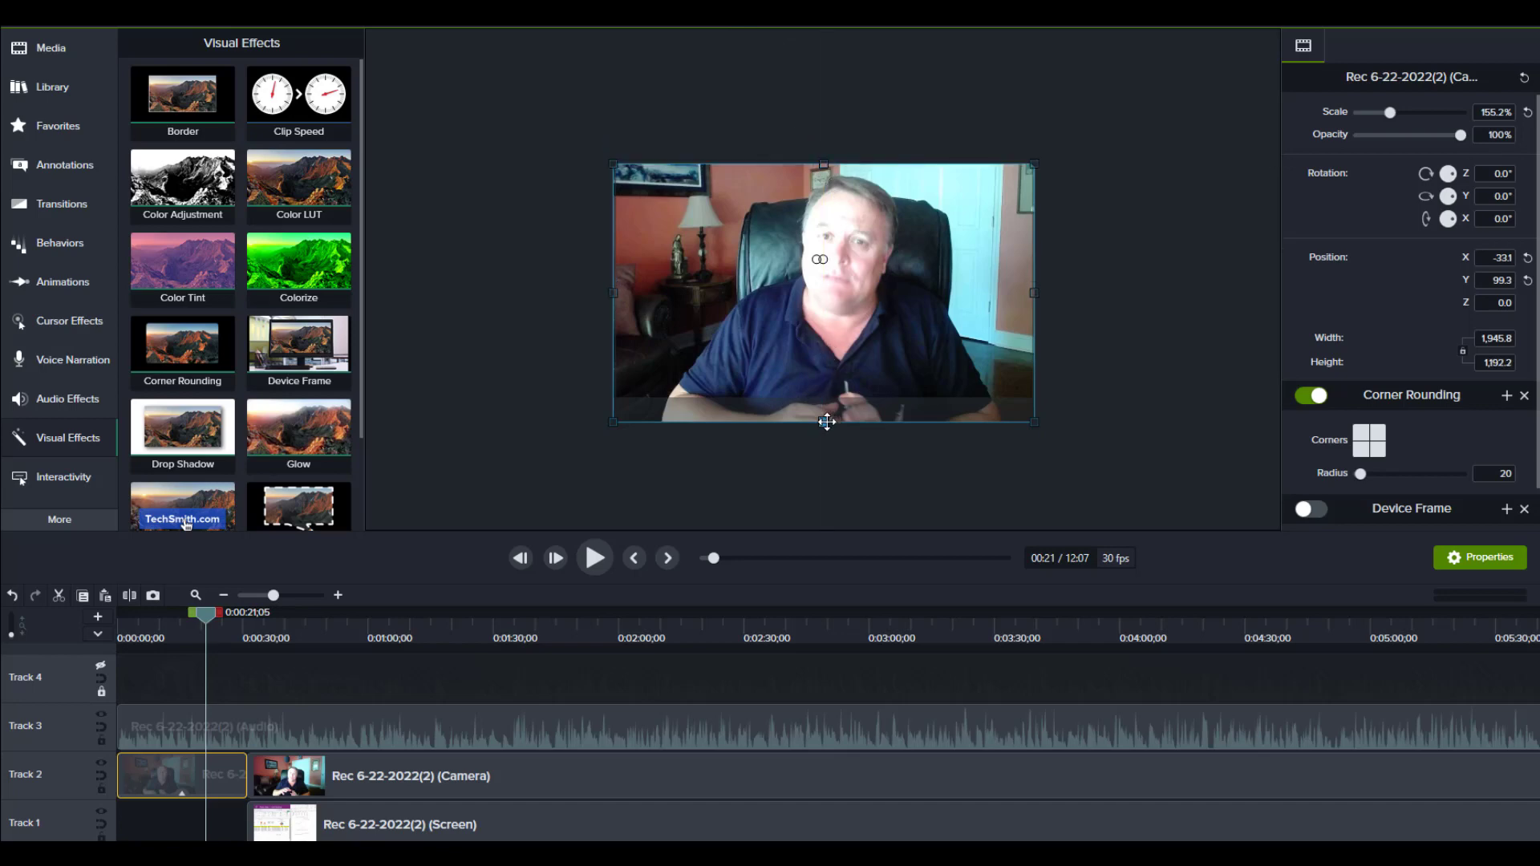
pyautogui.moveTo(827, 421); pyautogui.dragTo(834, 402)
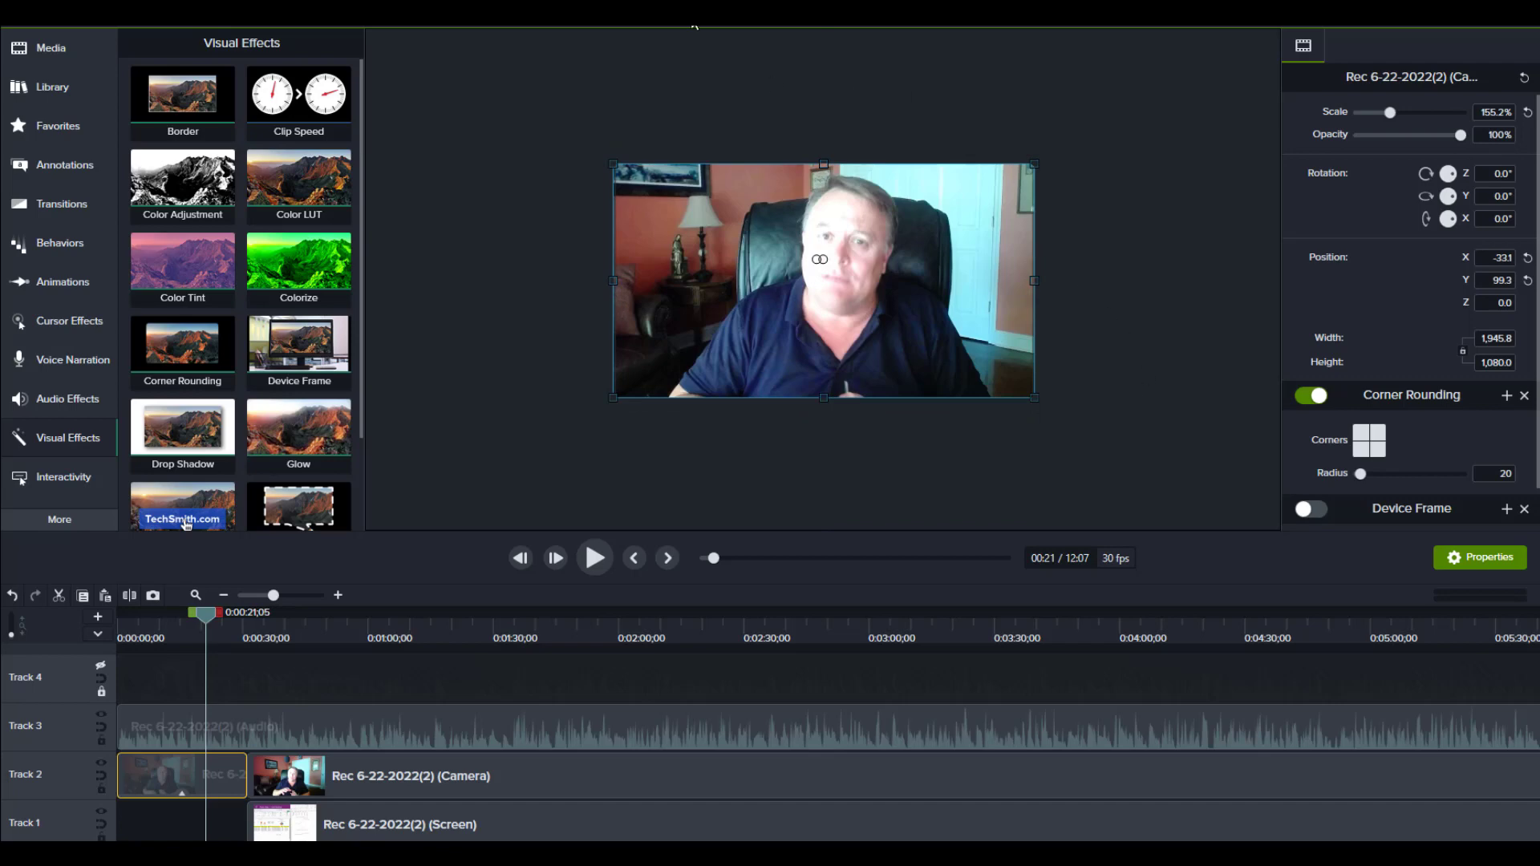
pyautogui.click(1314, 509)
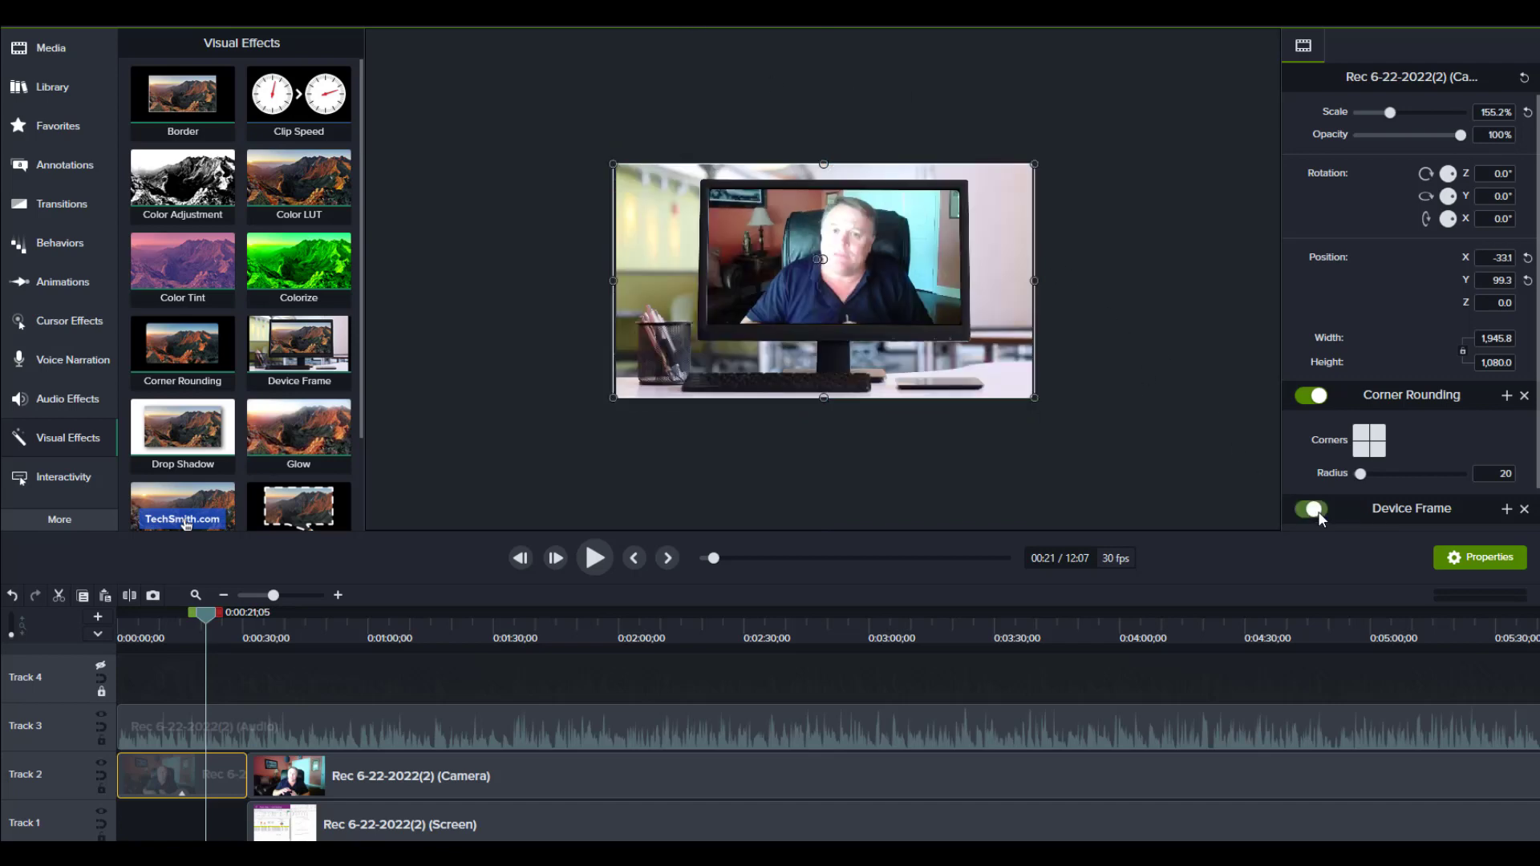
pyautogui.click(1144, 406)
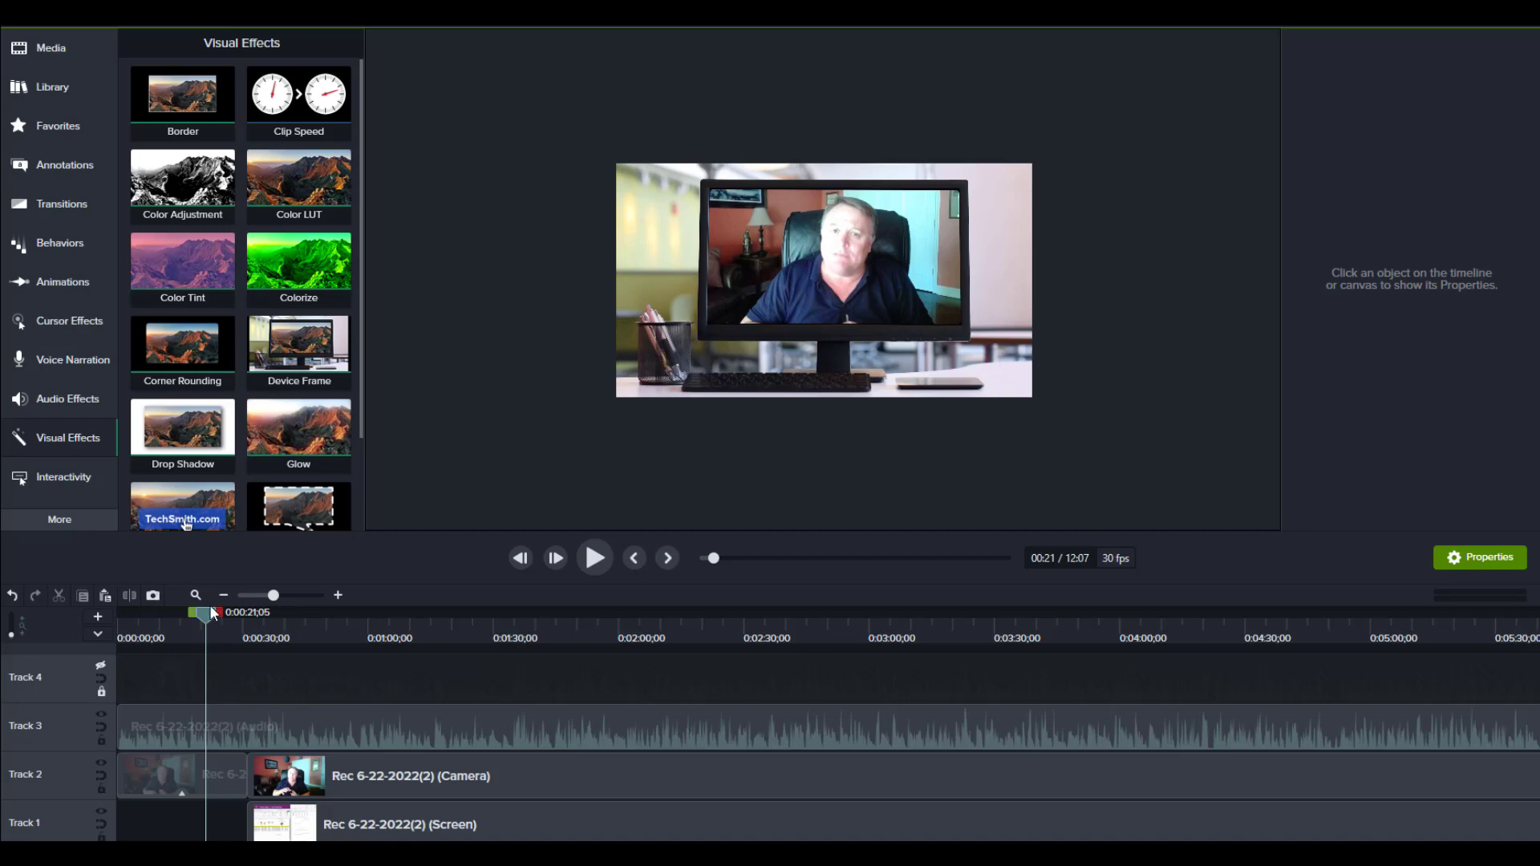
# Play the edit from near the start through the switch to the screen recording, with the canvas zoom set to 50%.
pyautogui.moveTo(209, 608); pyautogui.dragTo(134, 614)
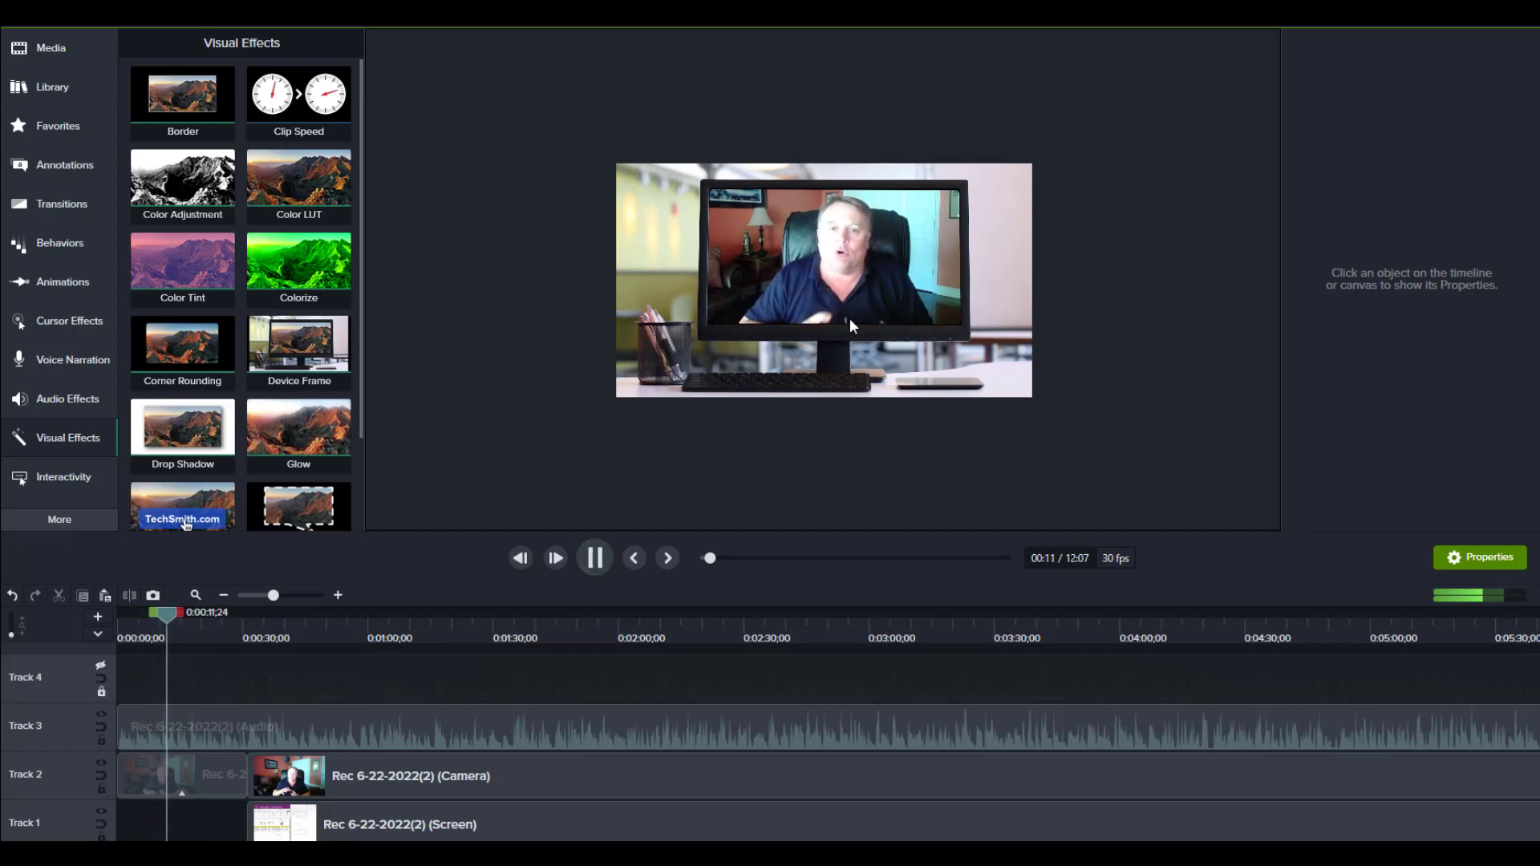
pyautogui.click(785, 38)
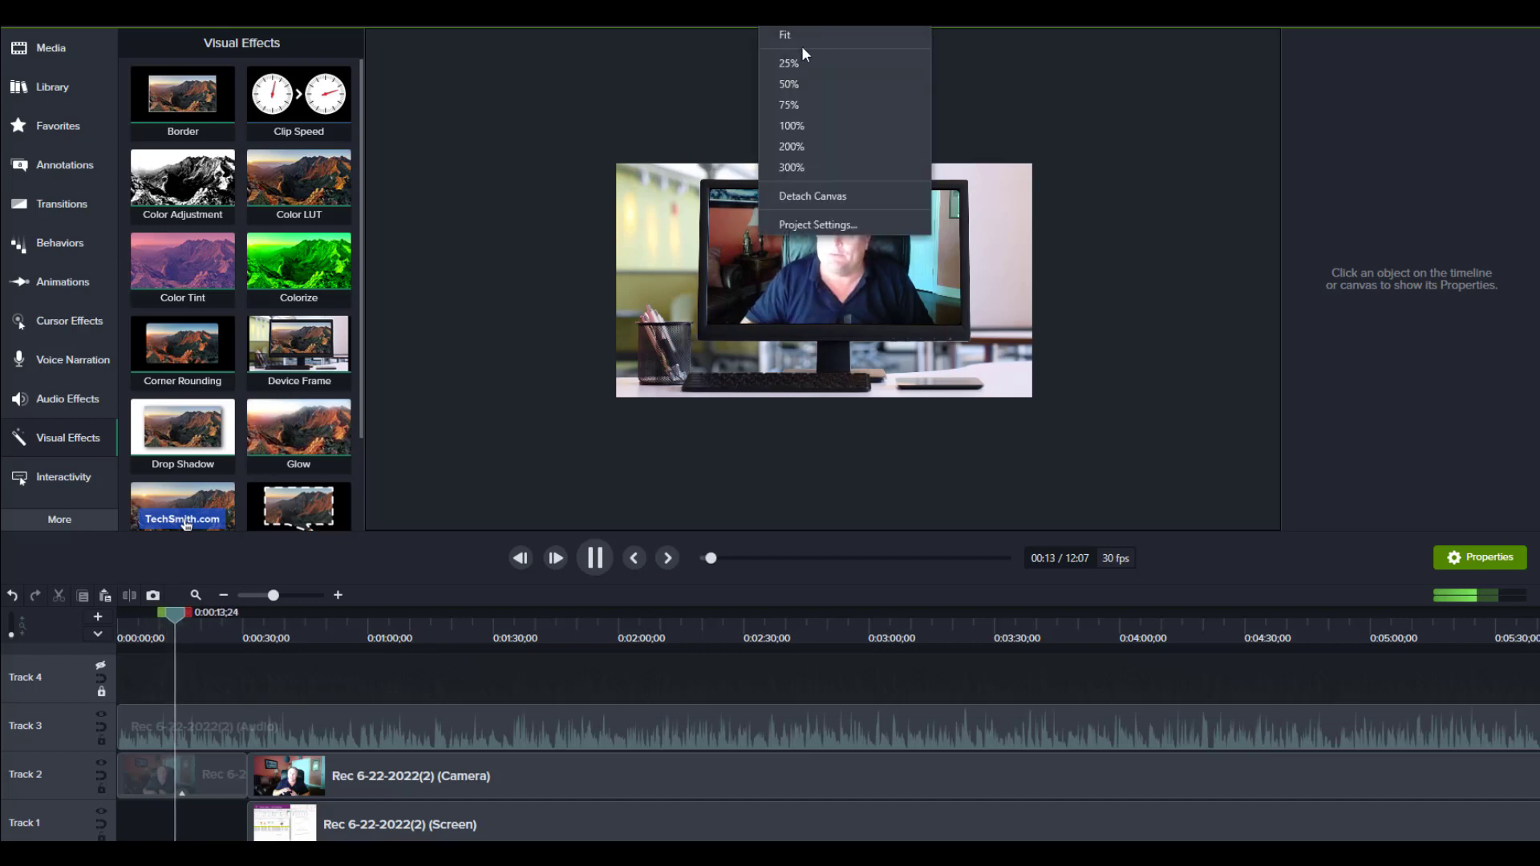
pyautogui.click(852, 86)
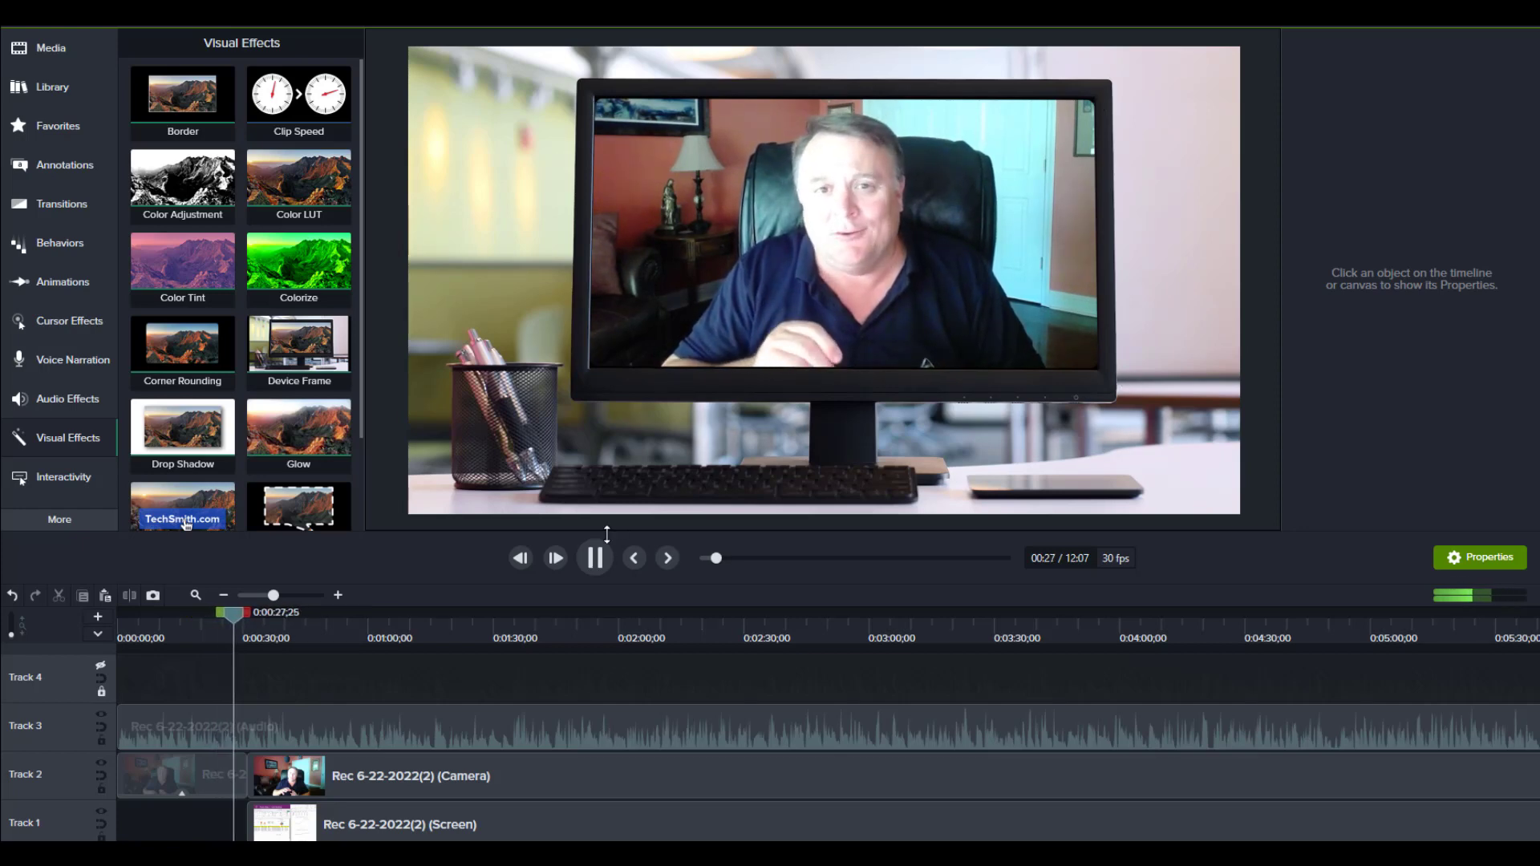
pyautogui.click(594, 558)
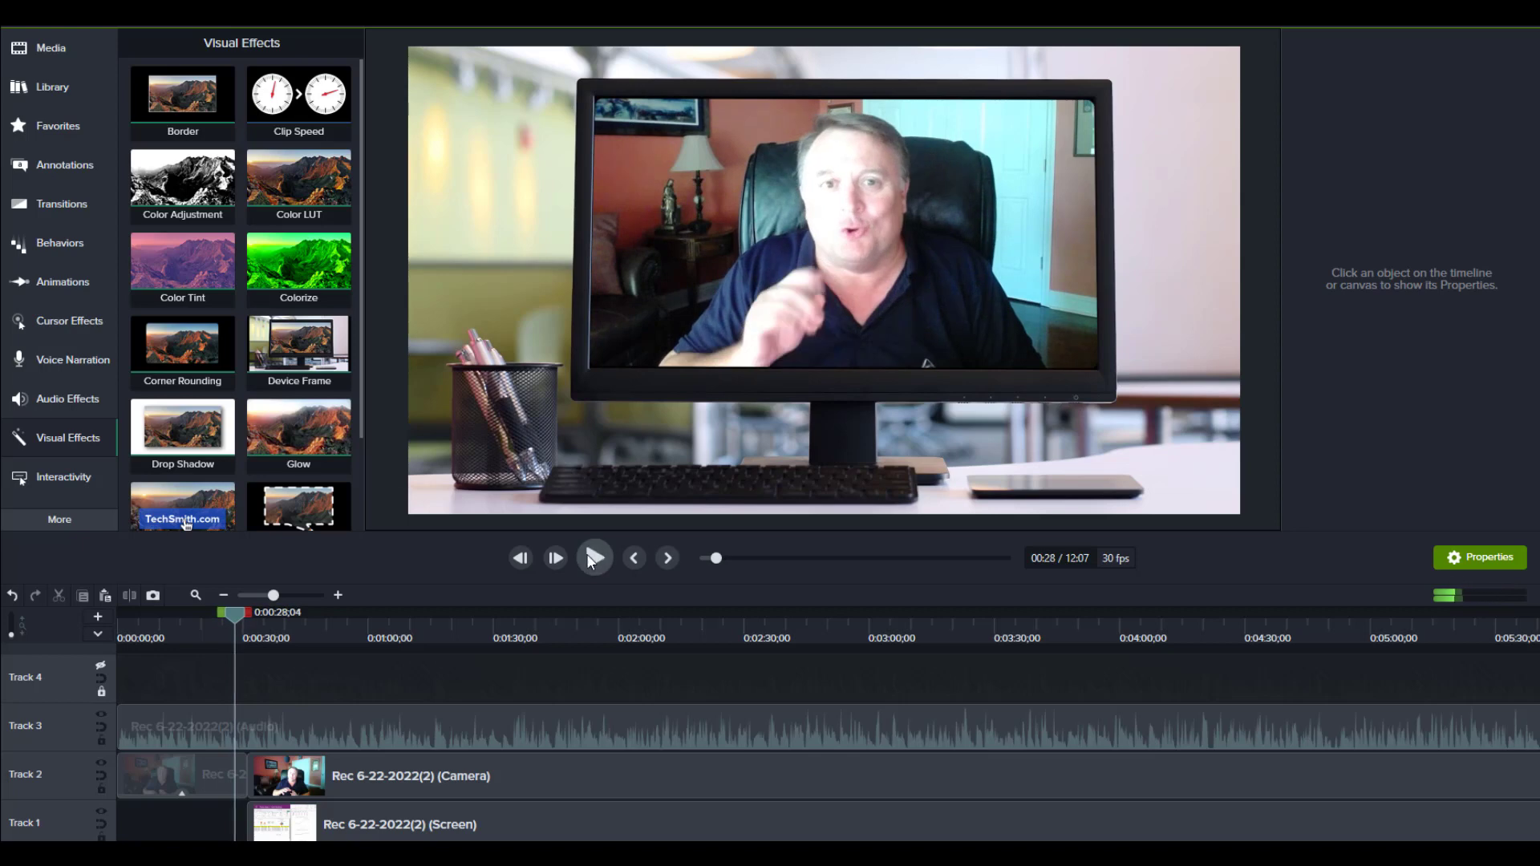
pyautogui.click(594, 558)
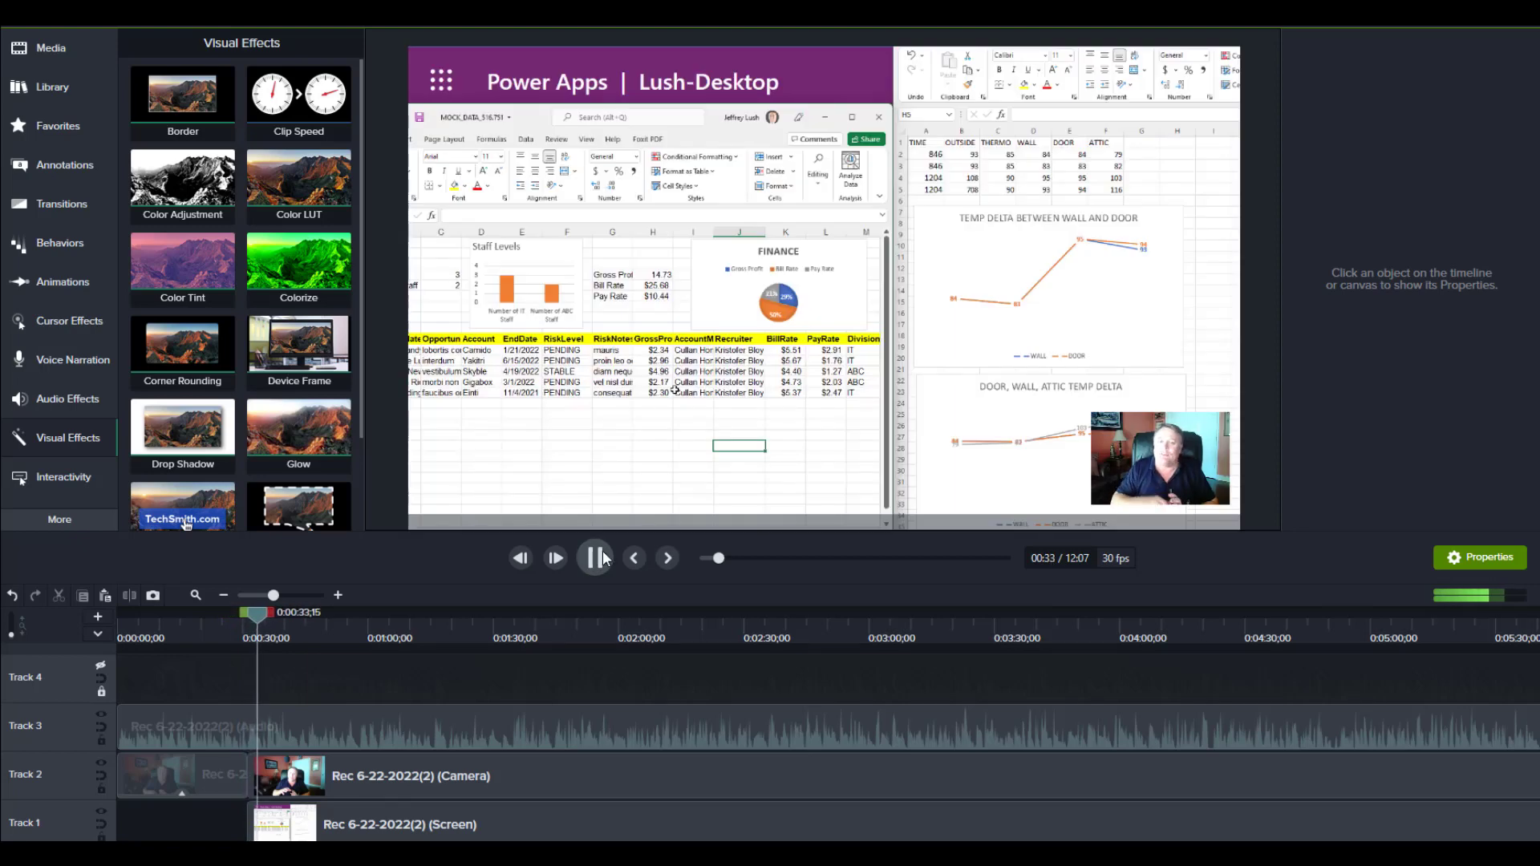
pyautogui.click(596, 556)
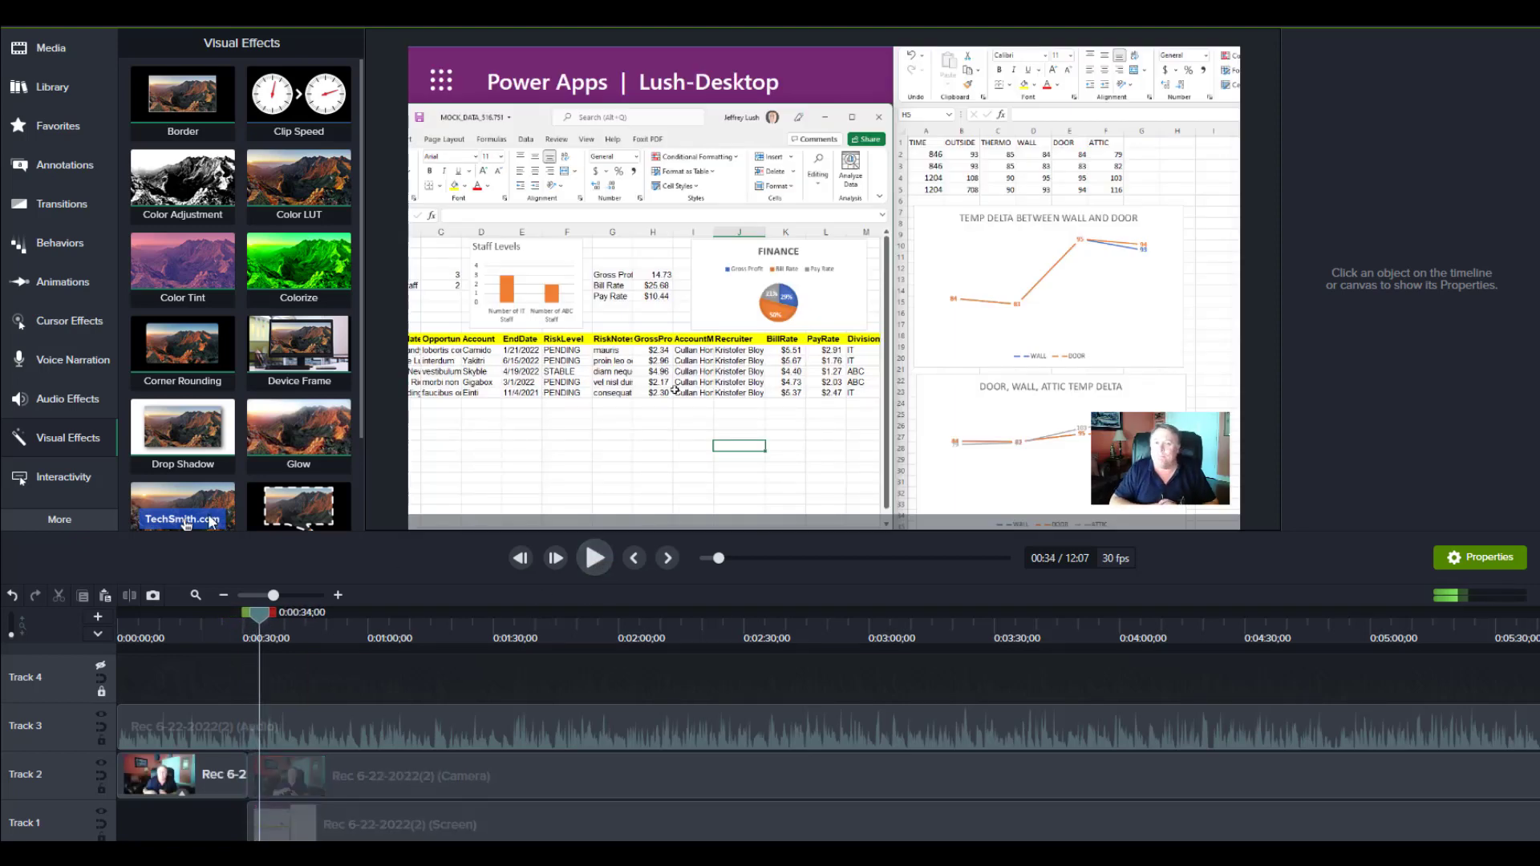
# Apply the favorite Cascading Squares transition at the cut after the opening camera segment and at the start of the screen clip.
pyautogui.click(52, 87)
pyautogui.click(58, 125)
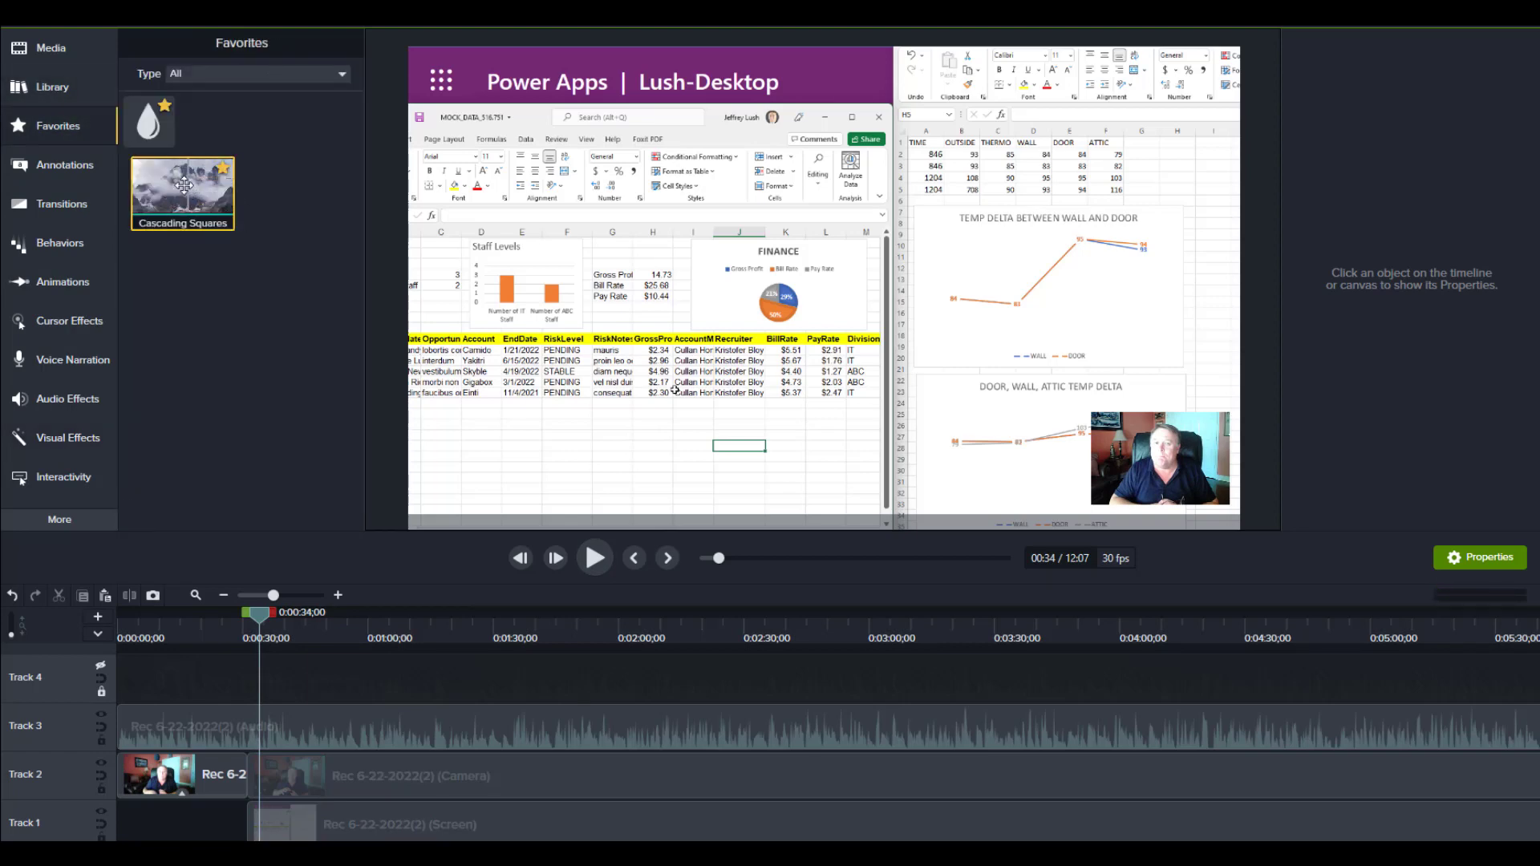
pyautogui.moveTo(175, 200)
pyautogui.mouseDown()
pyautogui.moveTo(280, 649)
pyautogui.moveTo(248, 788)
pyautogui.mouseUp()
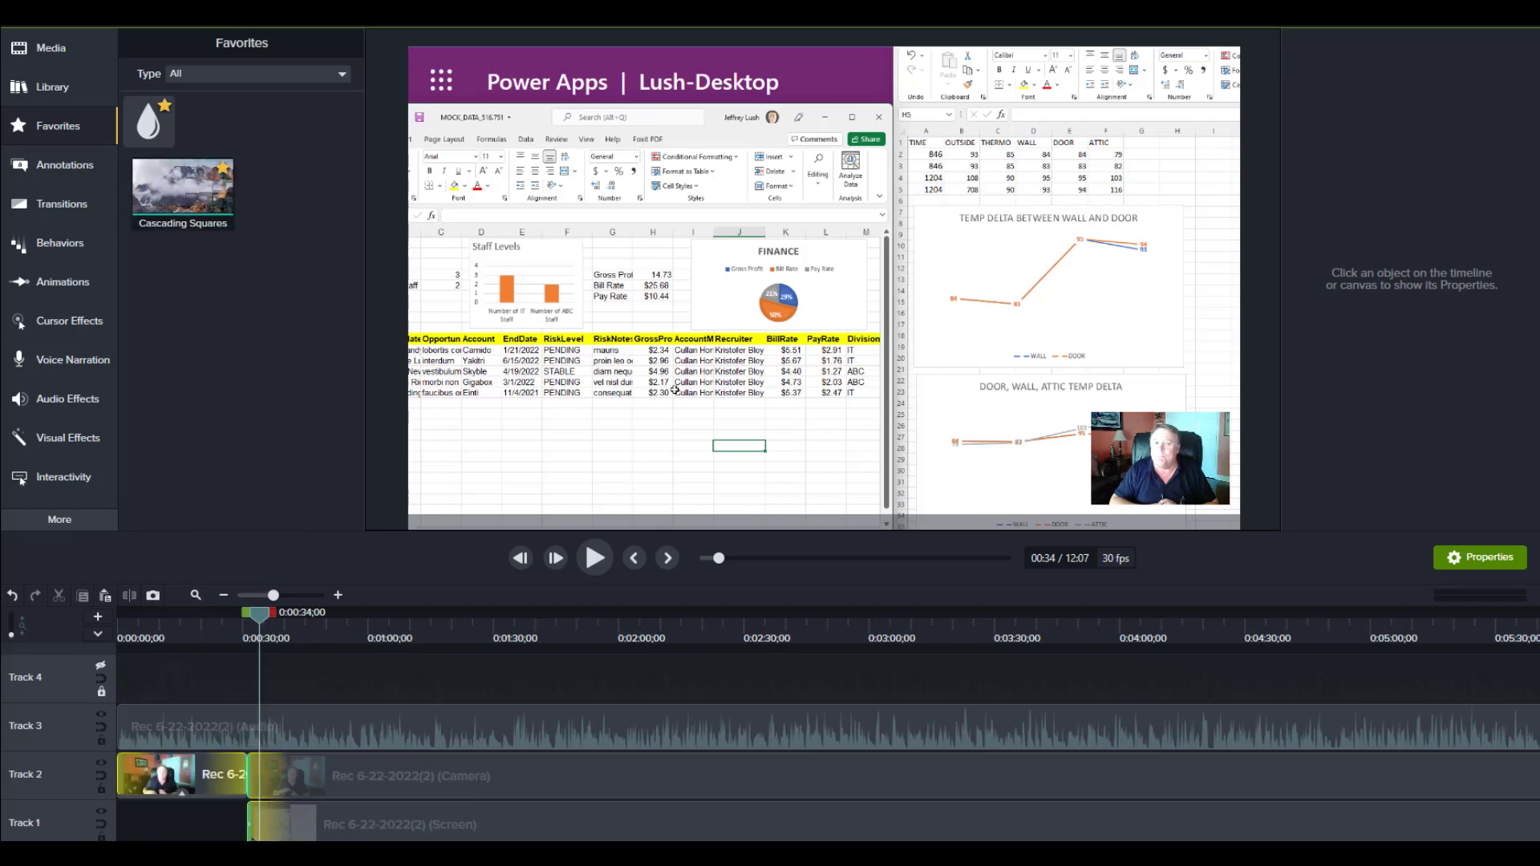
# Play the Cascading Squares transition from 0:00:29;13, and scrub through the picture-in-picture section to 0:02:15;15.
pyautogui.moveTo(259, 616); pyautogui.dragTo(239, 619)
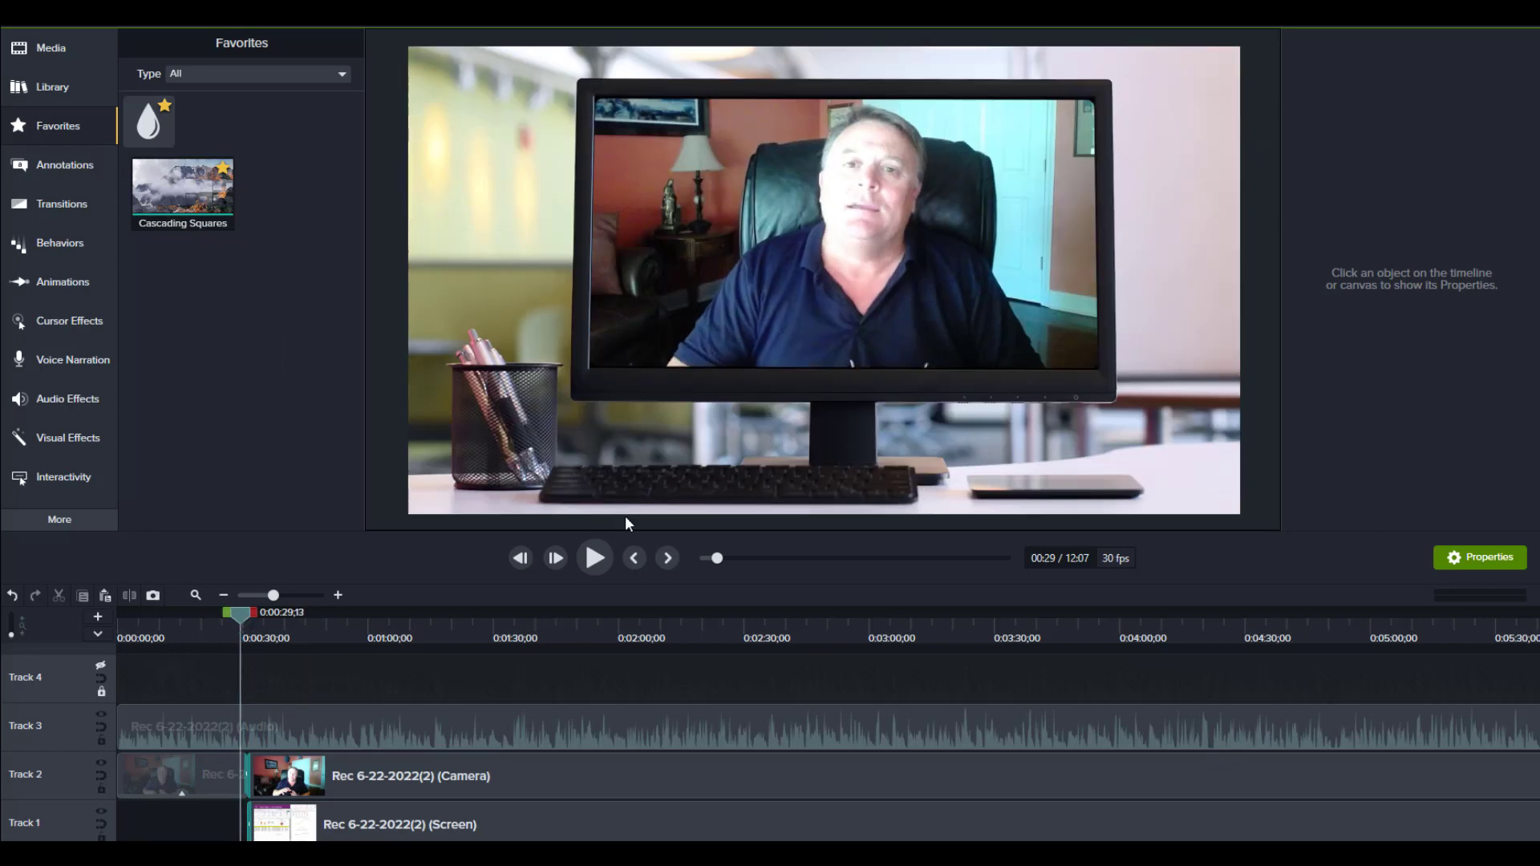
pyautogui.click(593, 560)
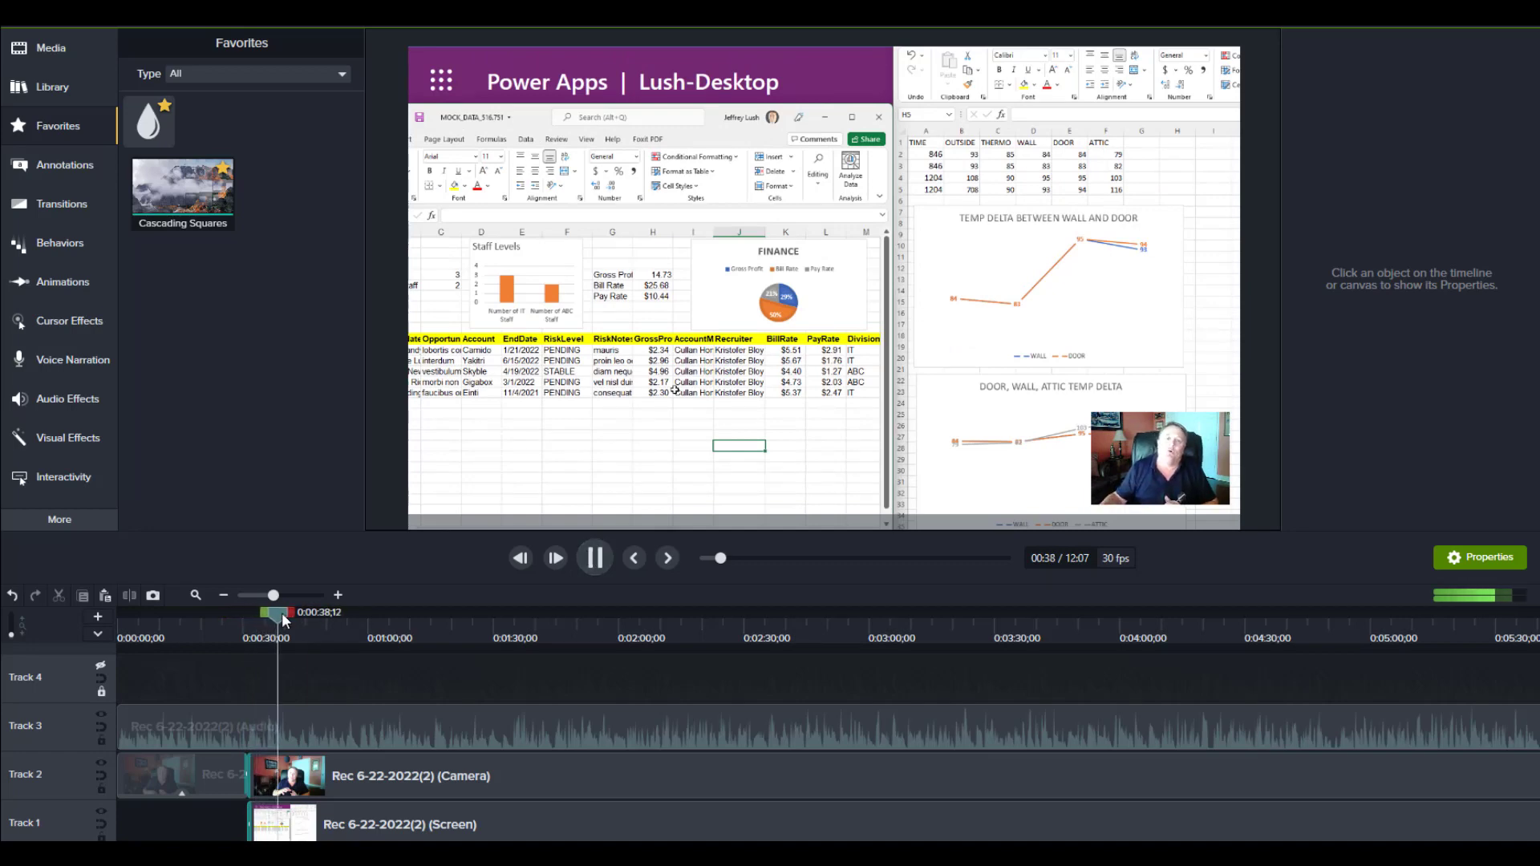
pyautogui.click(343, 622)
pyautogui.moveTo(354, 619); pyautogui.dragTo(678, 652)
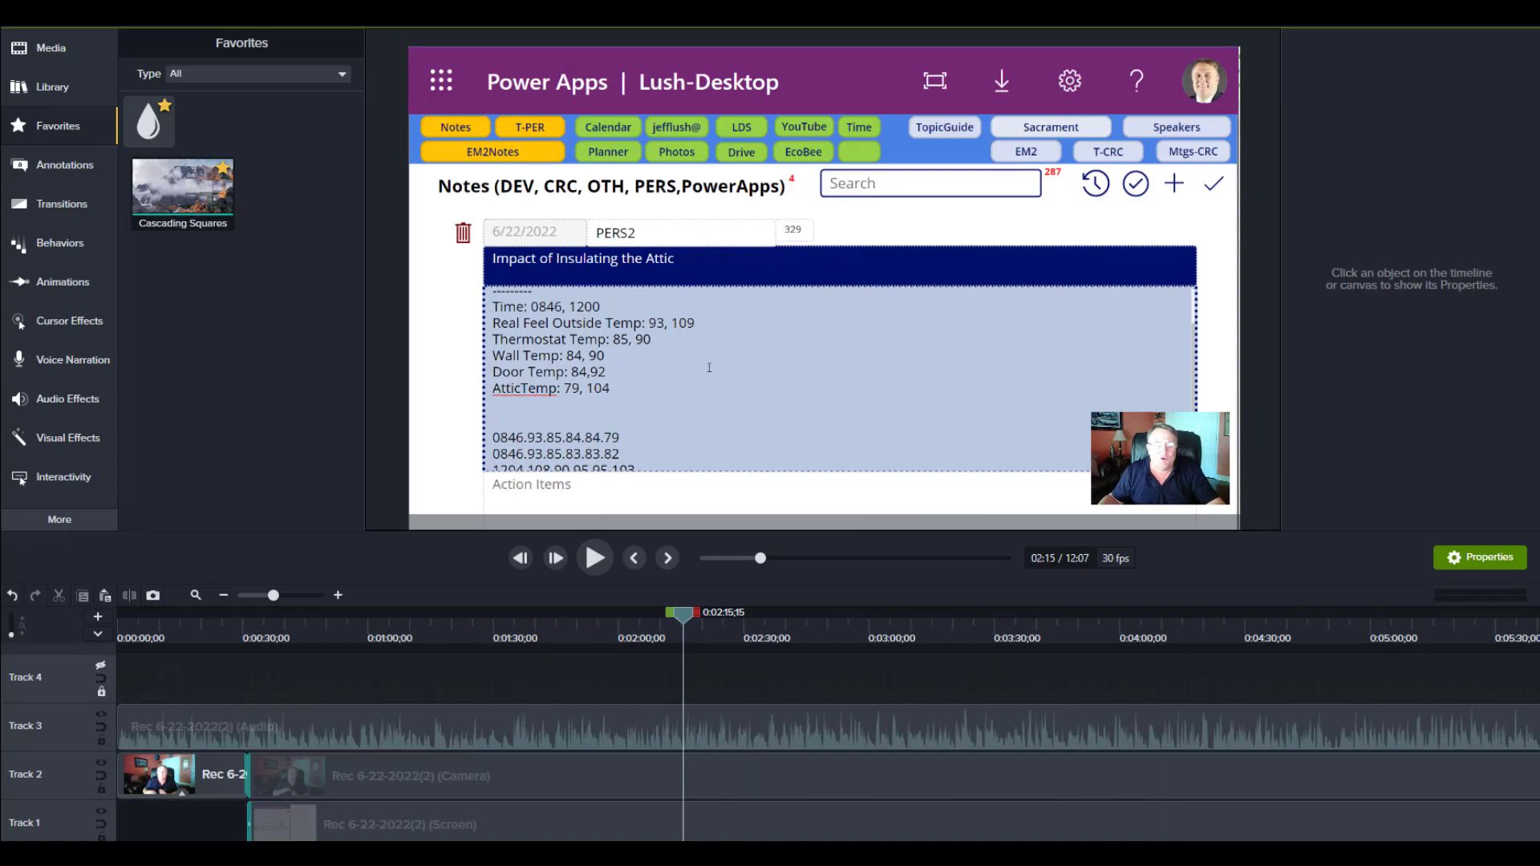